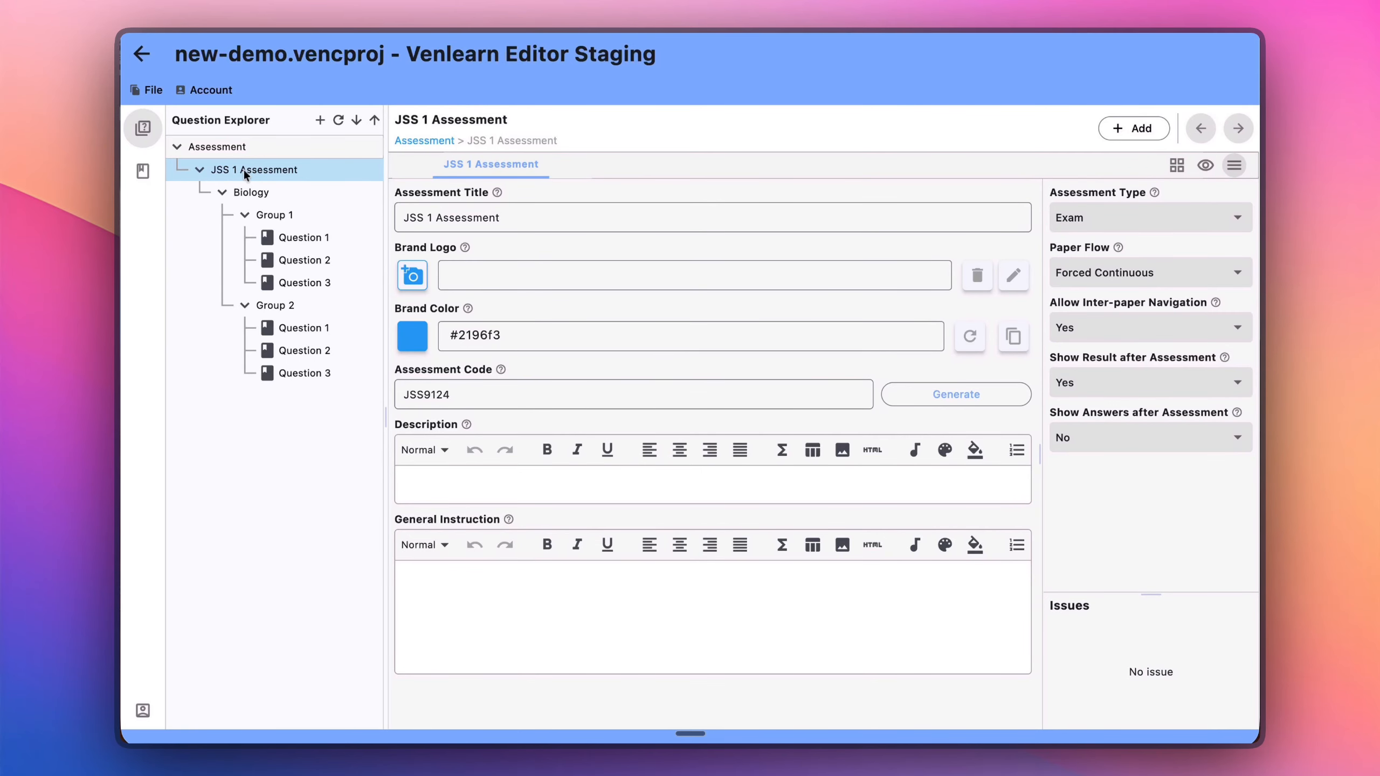
# Change the assessment title to "JSS 1 Exam"
pyautogui.click(490, 217)
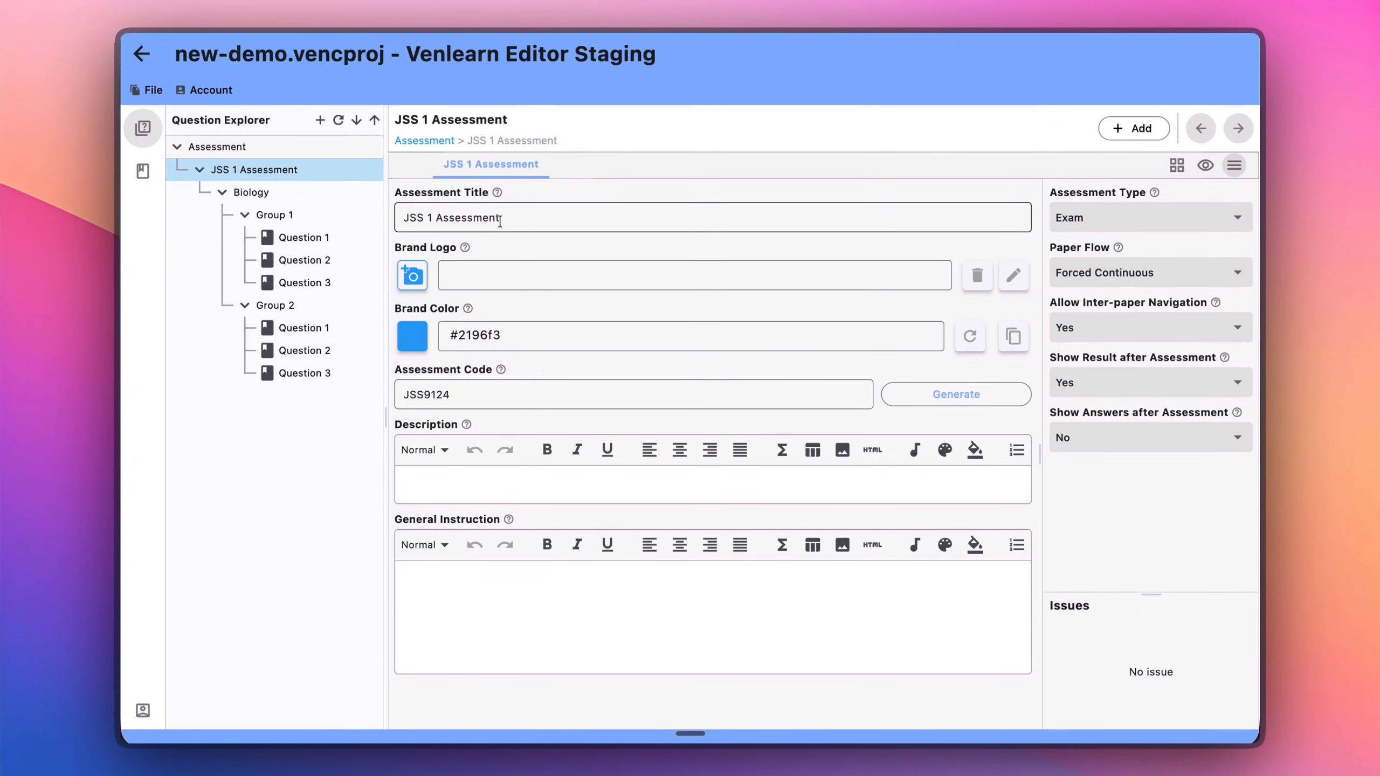
pyautogui.doubleClick(484, 217)
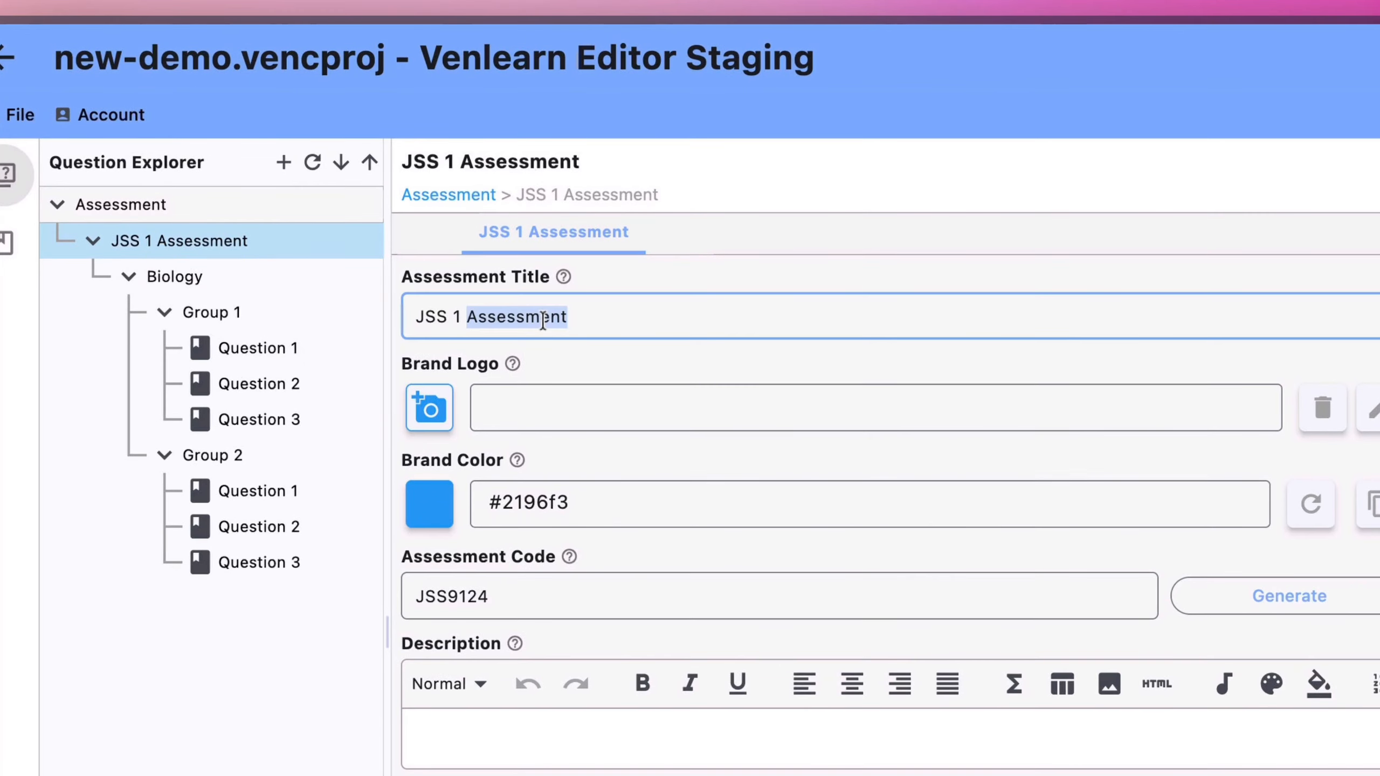
pyautogui.write('Exam')
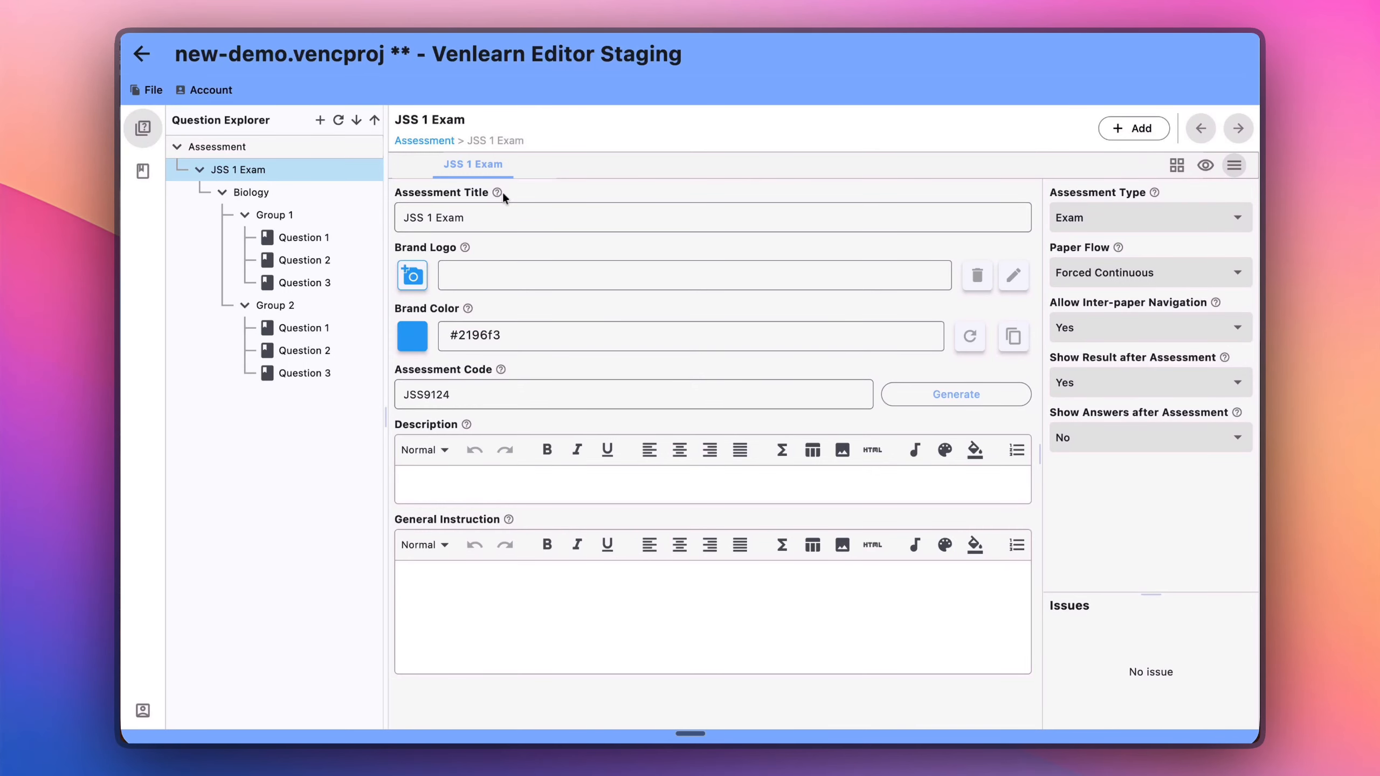
# Add "Blue on transparent background.png" from the Venlearn Logo folder as the brand logo and save it in the image editor
pyautogui.moveTo(498, 194)
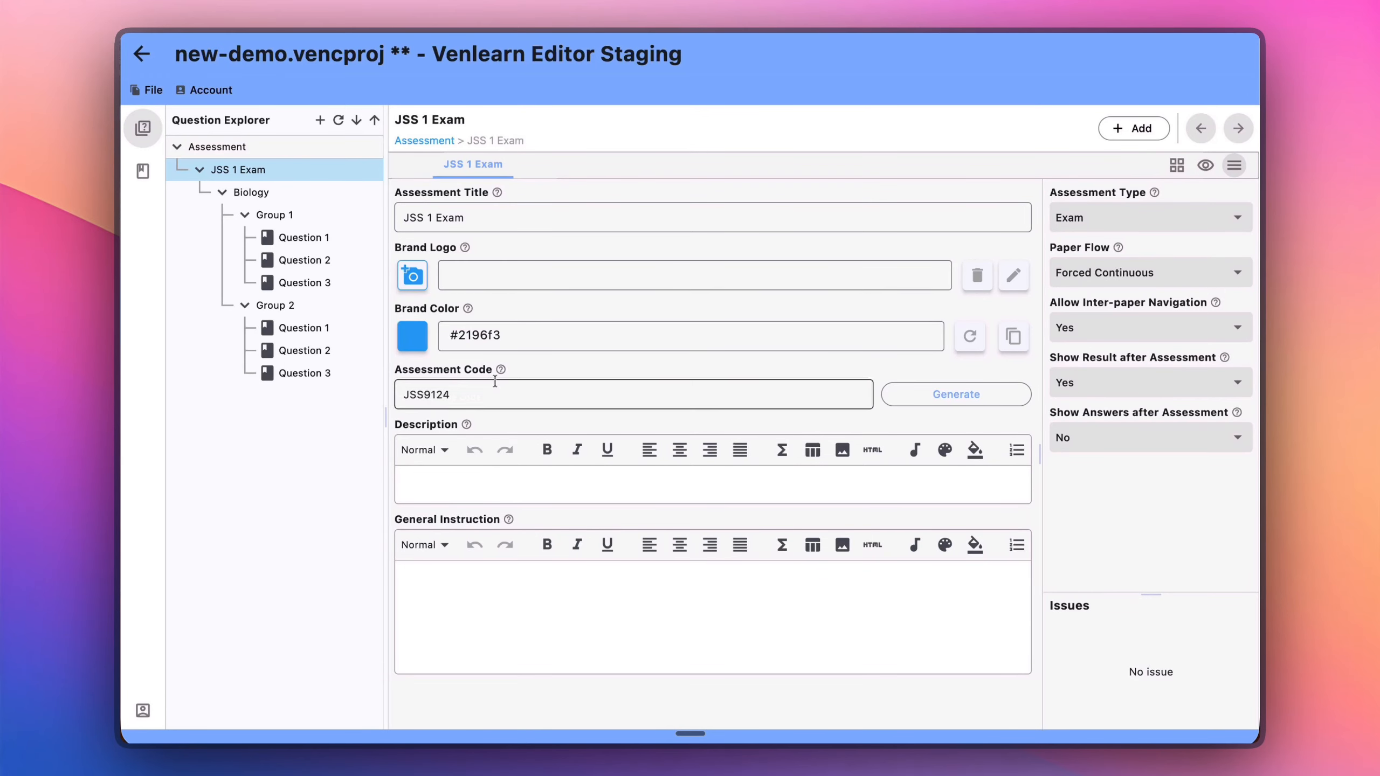
pyautogui.moveTo(500, 373)
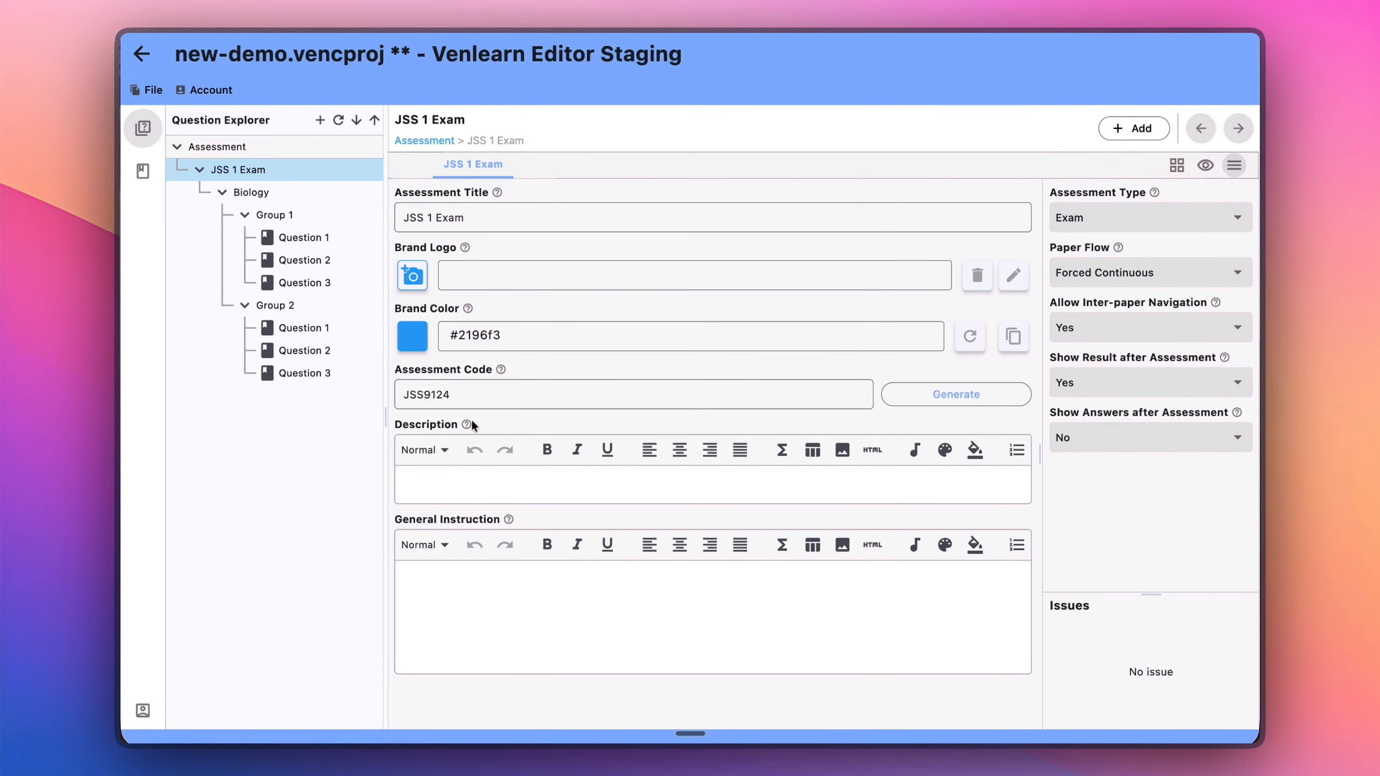
pyautogui.moveTo(511, 520)
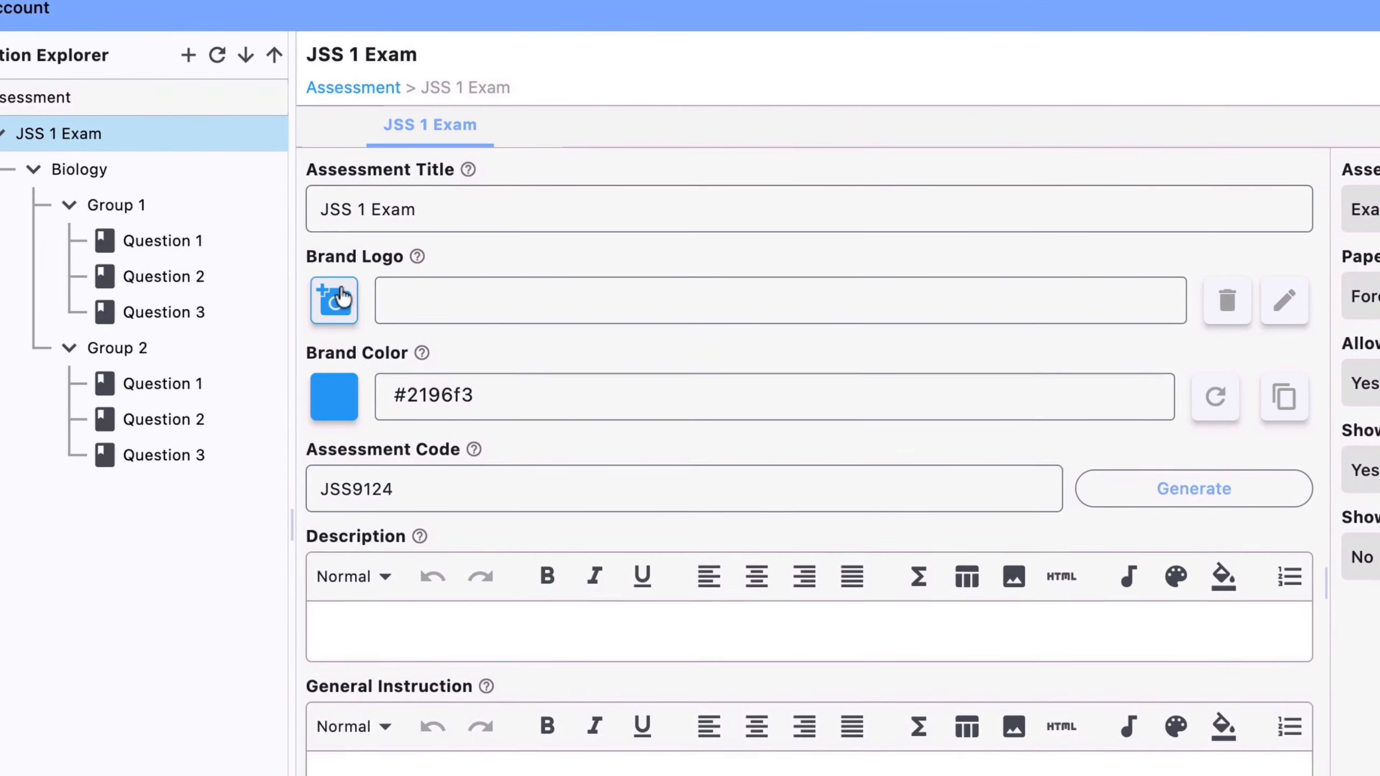
pyautogui.click(414, 274)
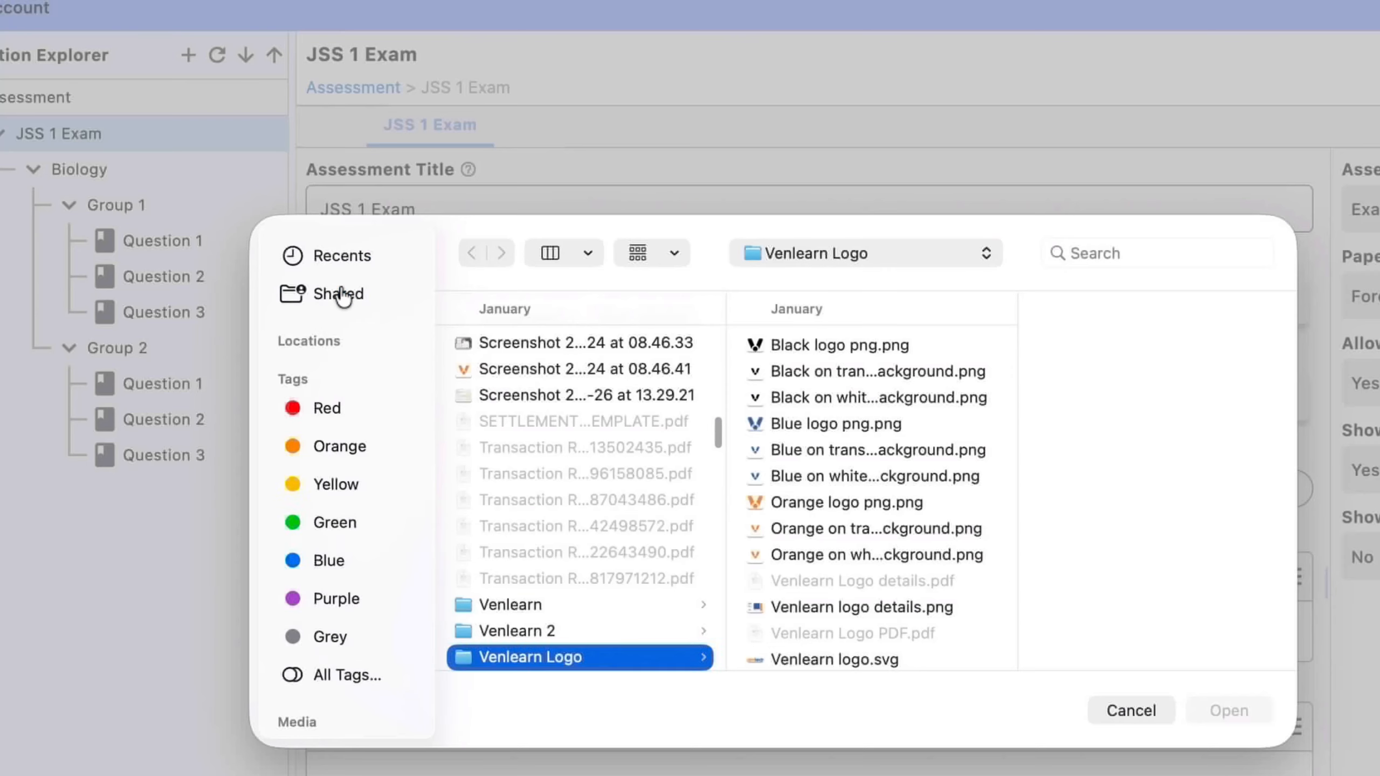
pyautogui.click(863, 447)
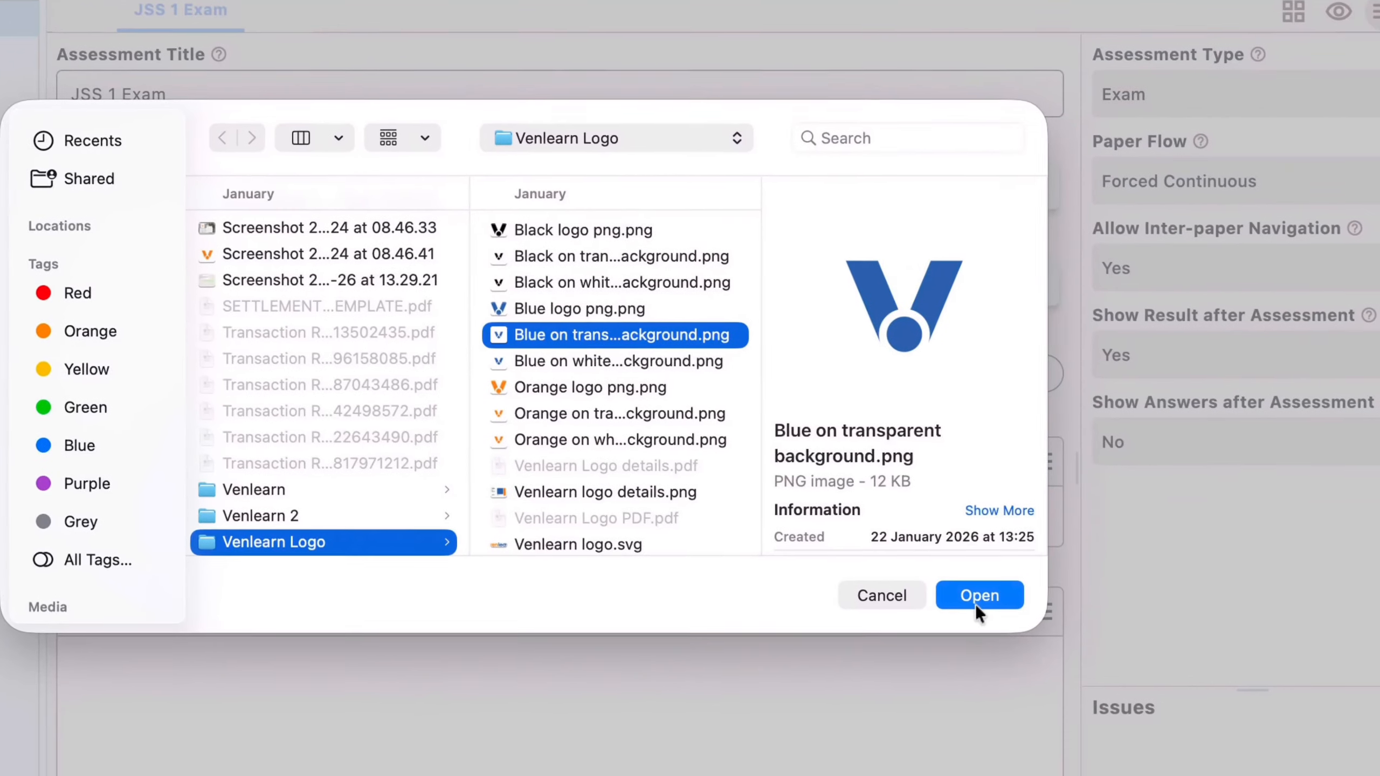
pyautogui.click(976, 596)
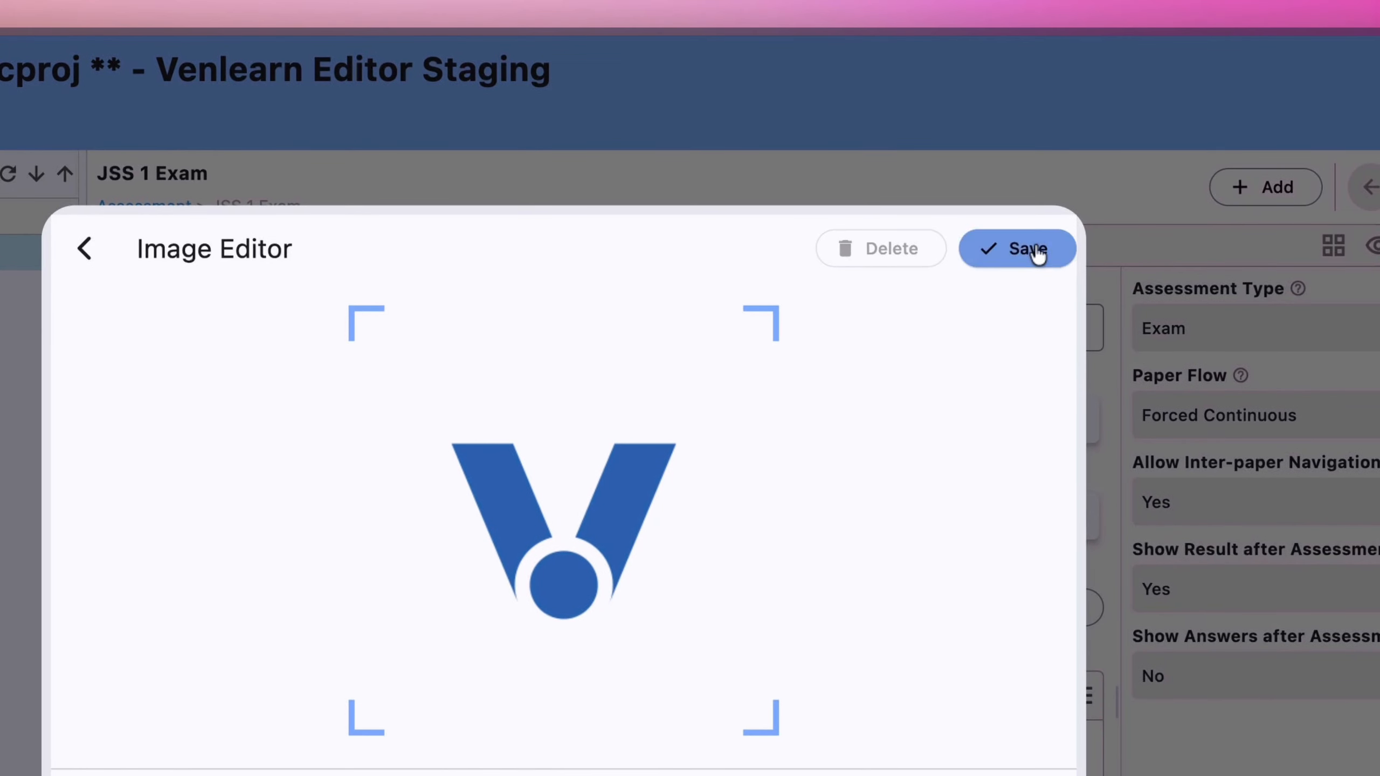
pyautogui.click(1035, 250)
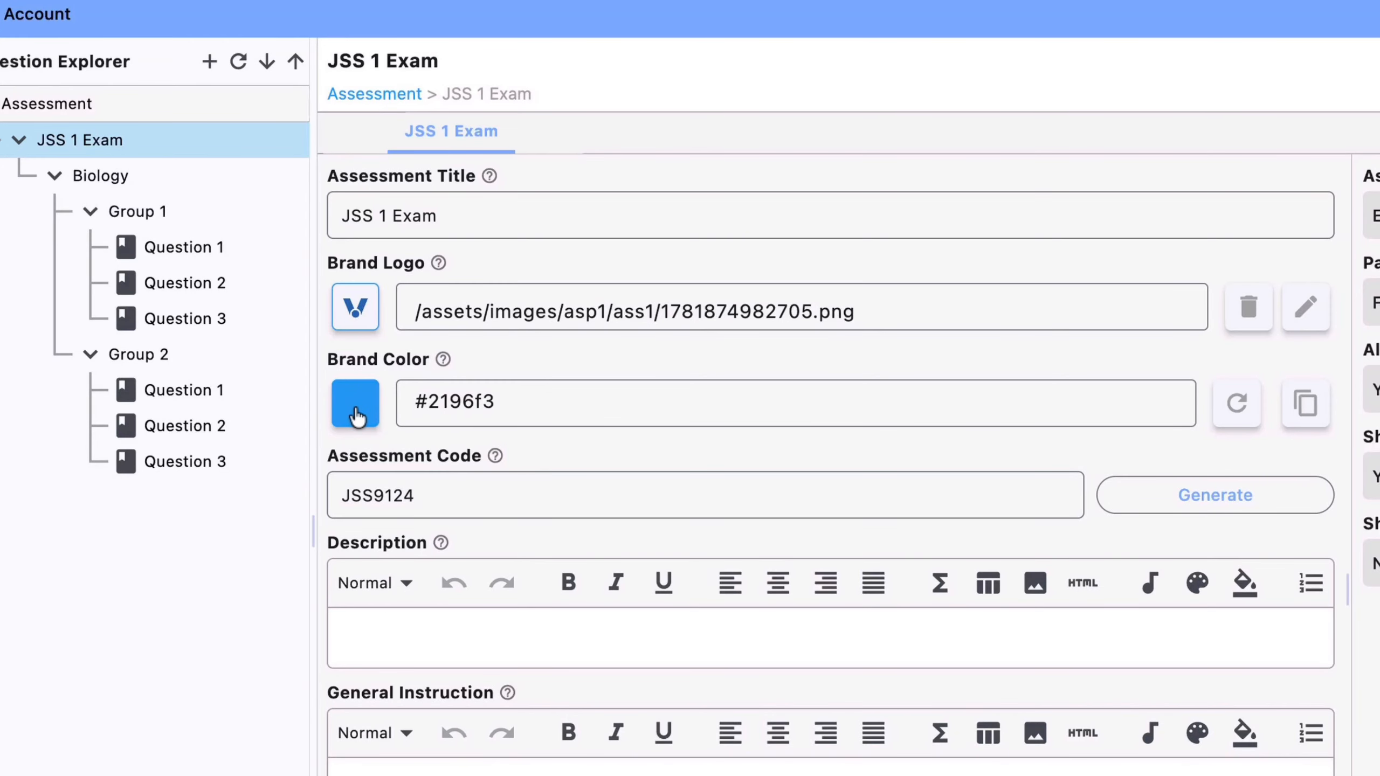
# Accept the blue brand color in the color picker and generate a new assessment code
pyautogui.click(355, 416)
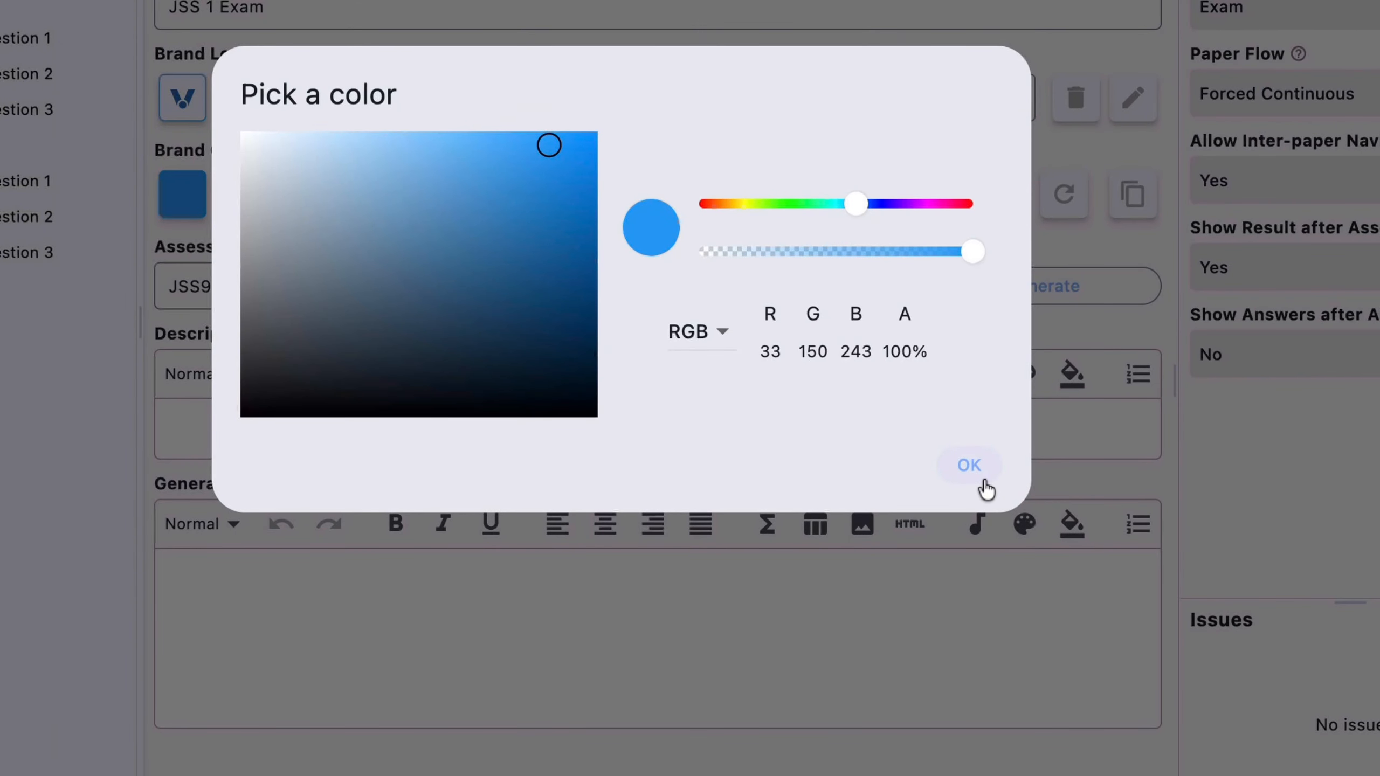
pyautogui.click(985, 482)
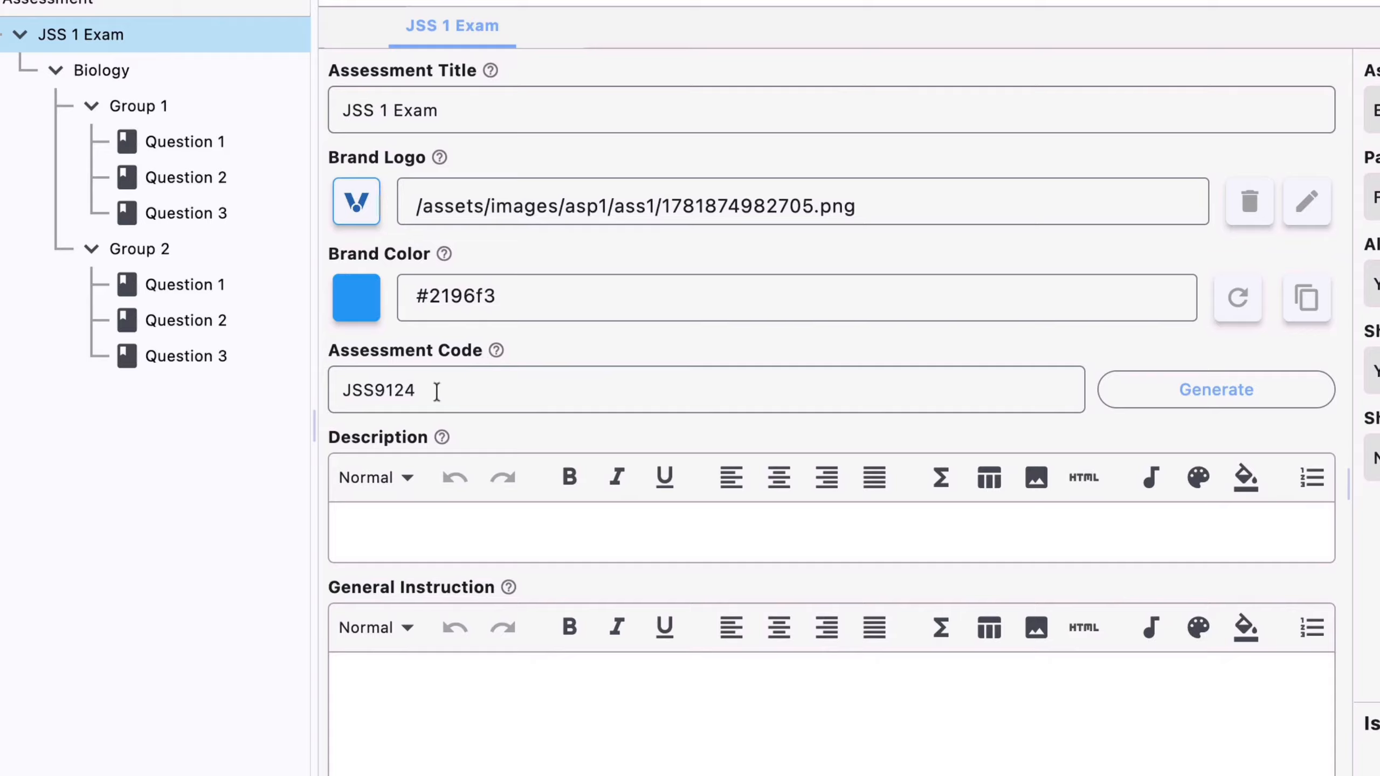
pyautogui.moveTo(429, 389); pyautogui.dragTo(329, 387)
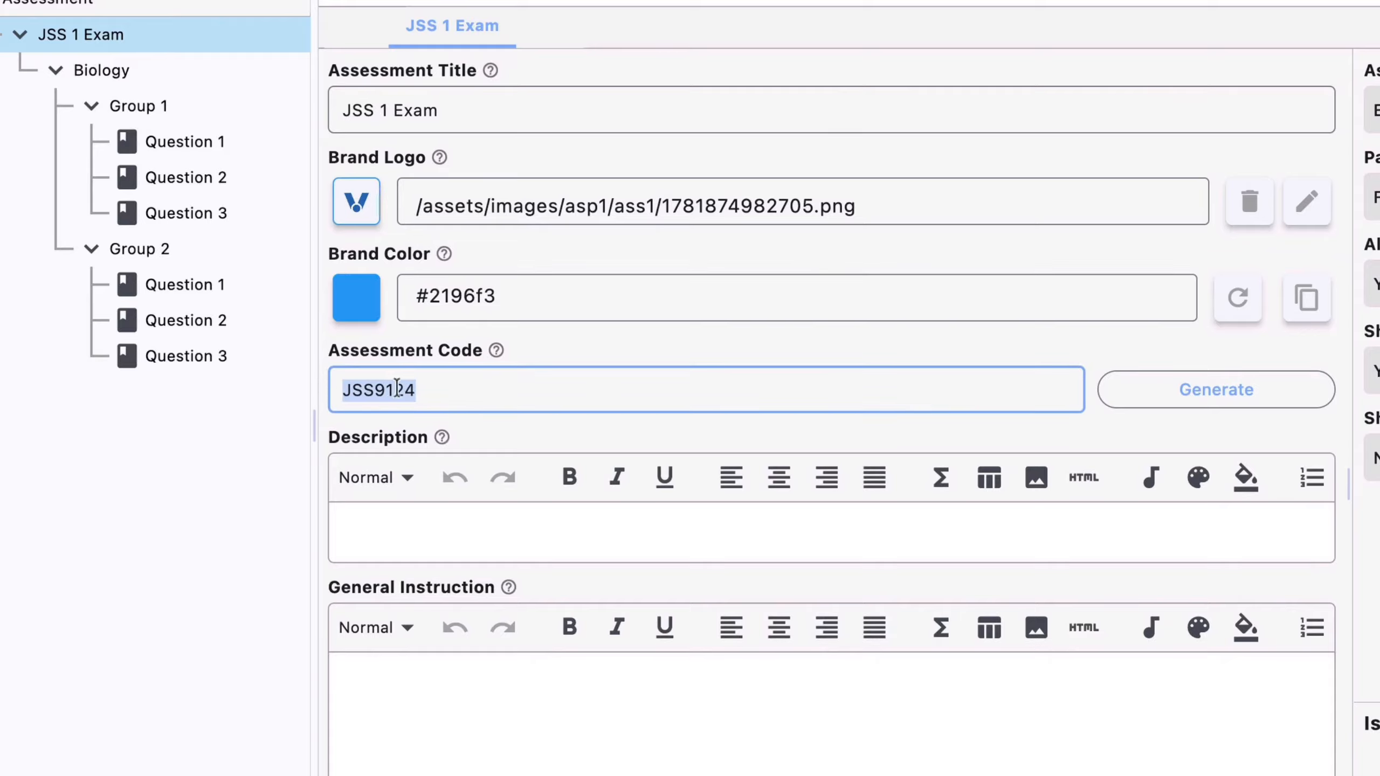
pyautogui.click(1089, 399)
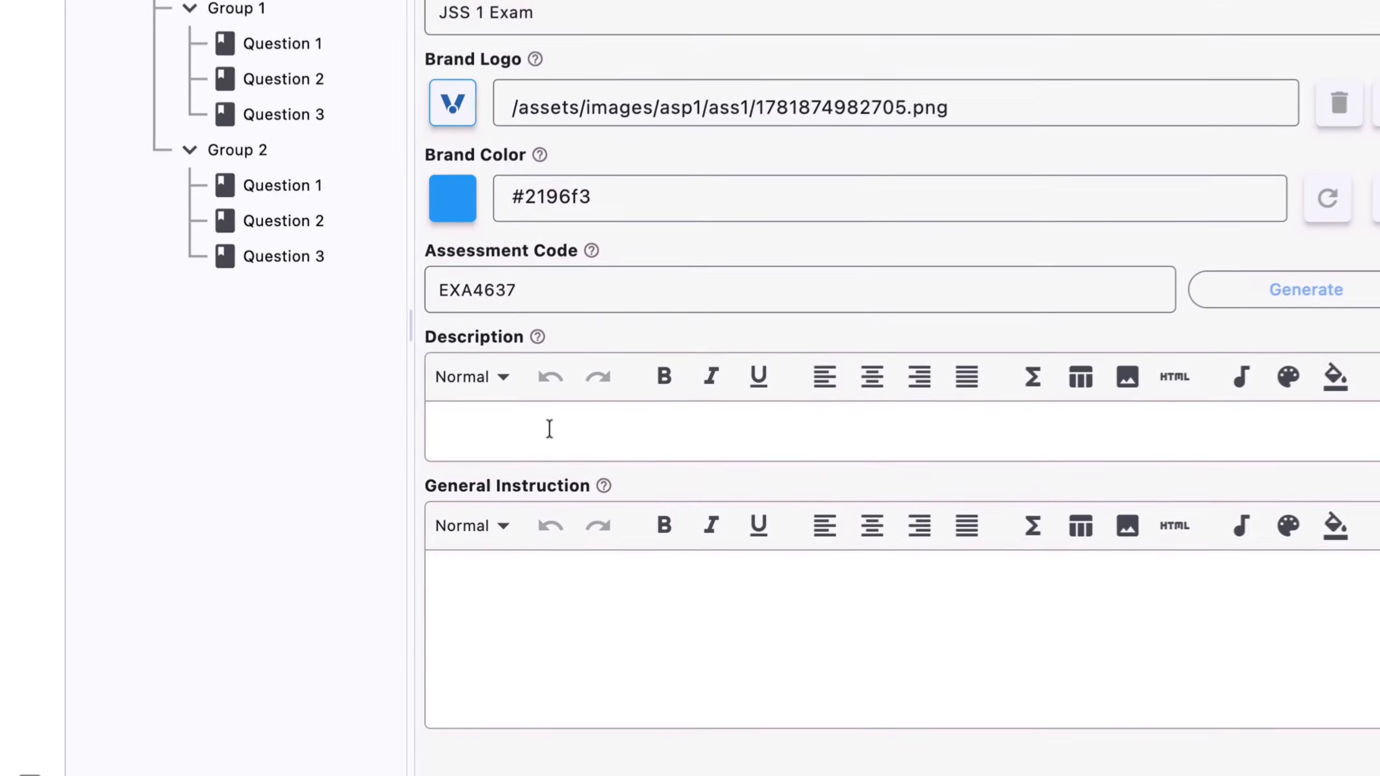
# Enter "For JSS 1 Students" as the assessment description
pyautogui.click(551, 428)
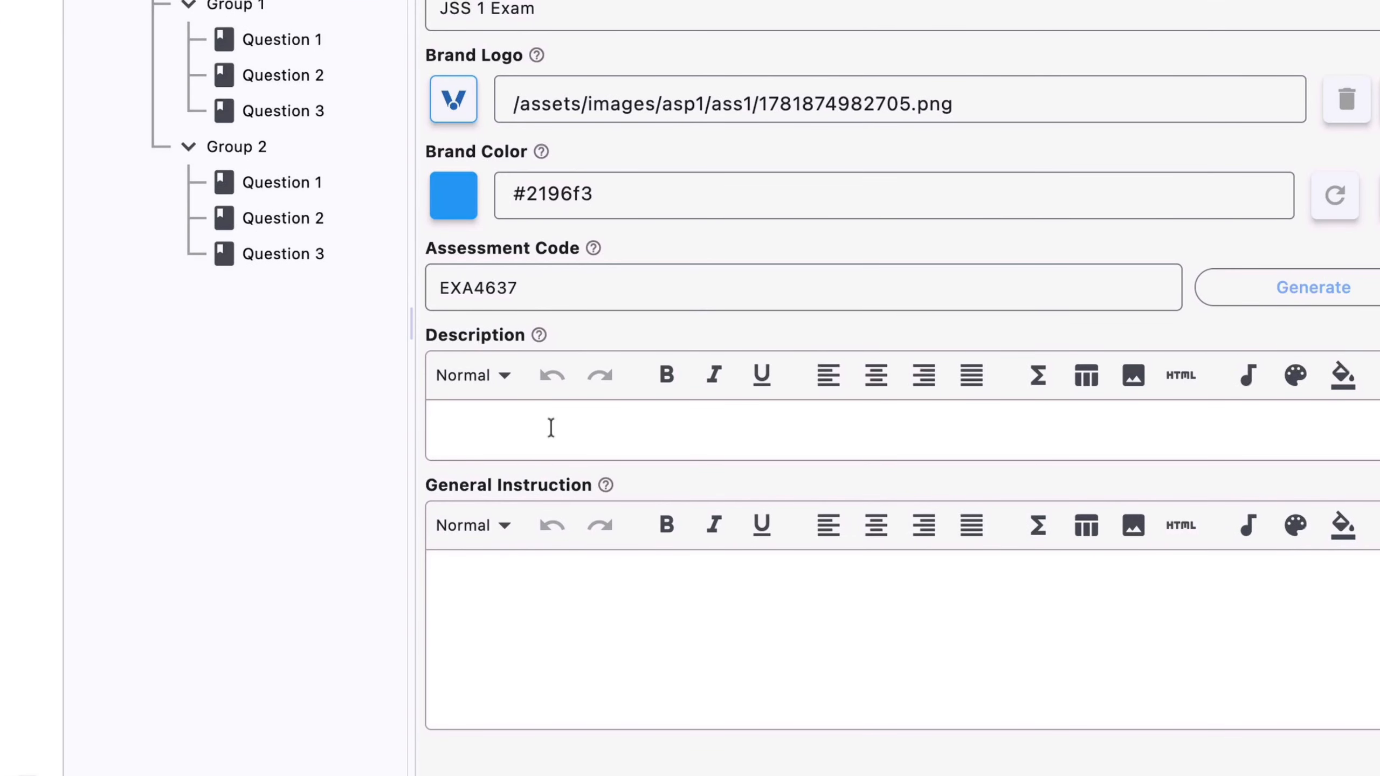
pyautogui.write('Fo')
pyautogui.write('r JSS')
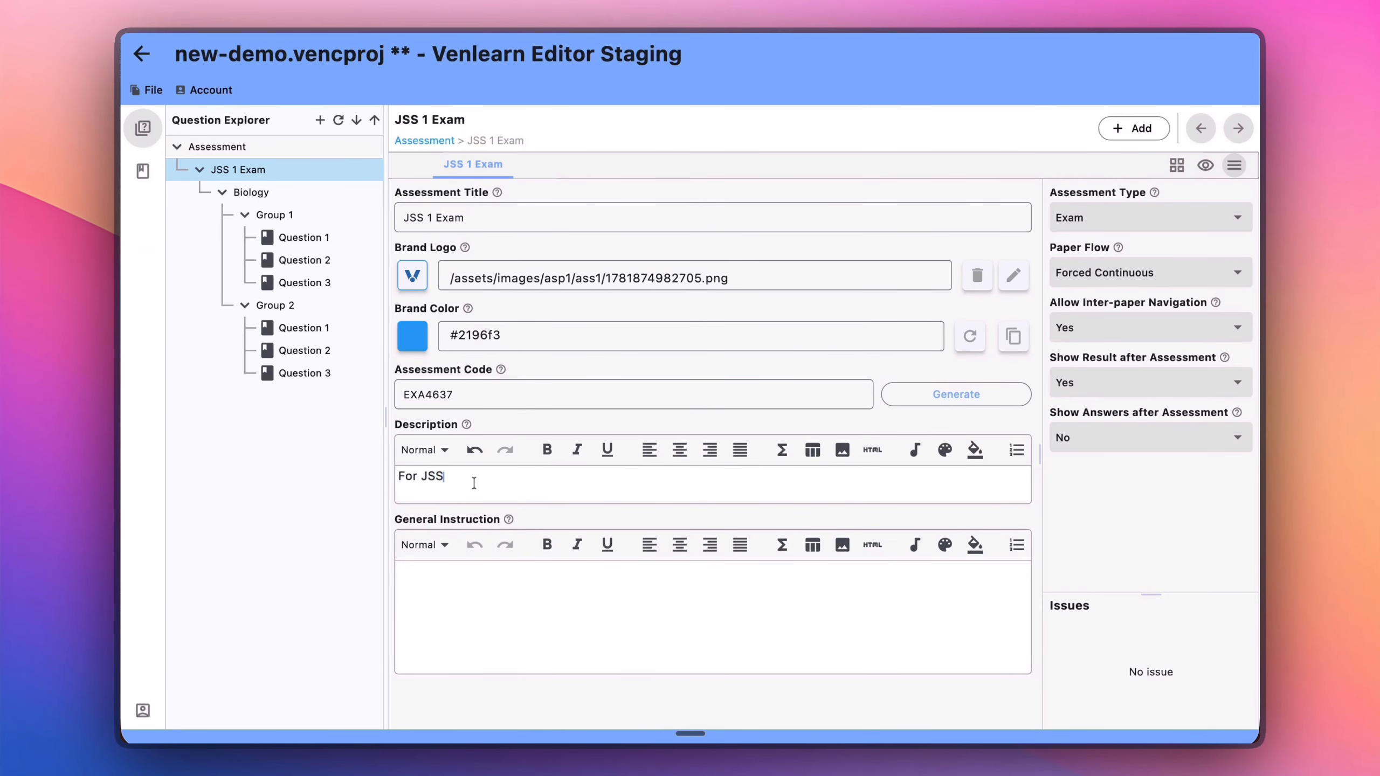
pyautogui.write(' 1 Students')
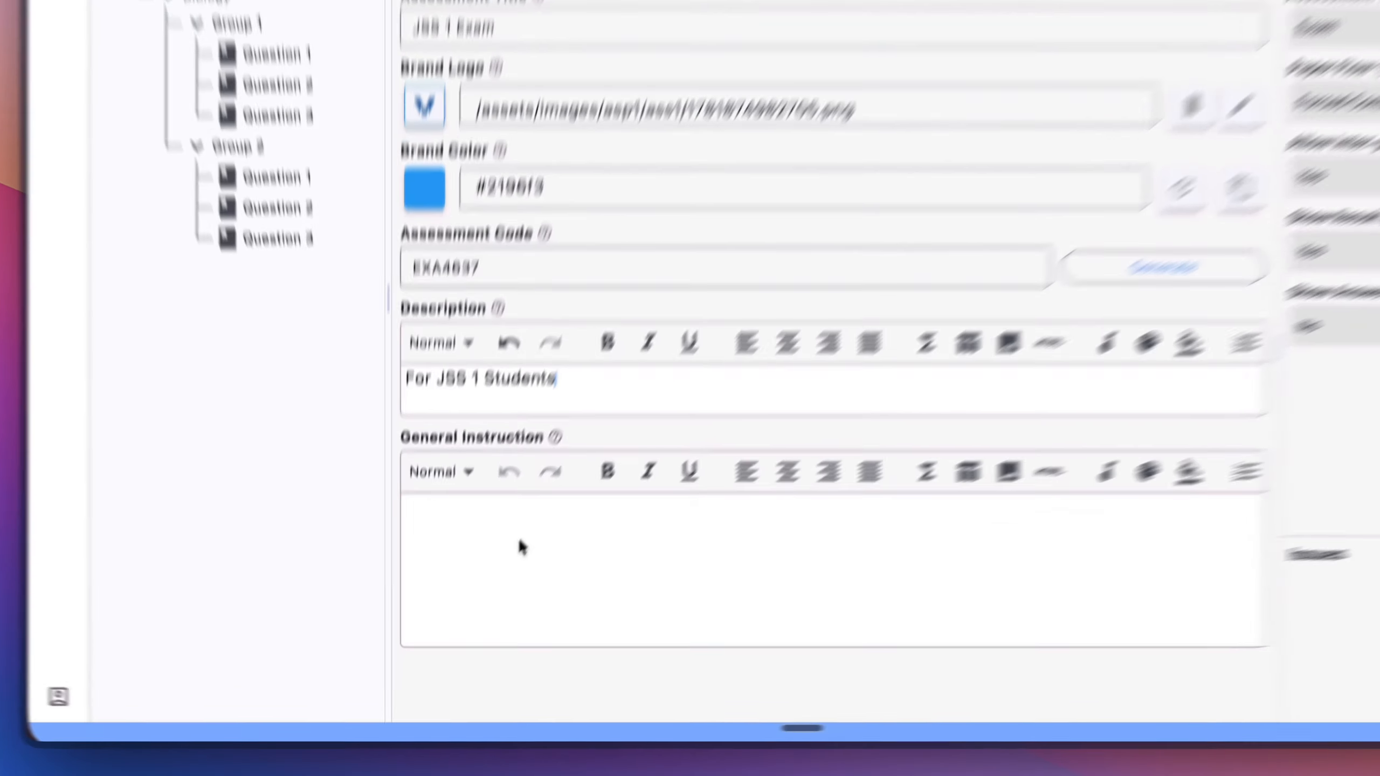
# Write "Read carefully before answering any question" as the first line of the general instruction
pyautogui.click(552, 487)
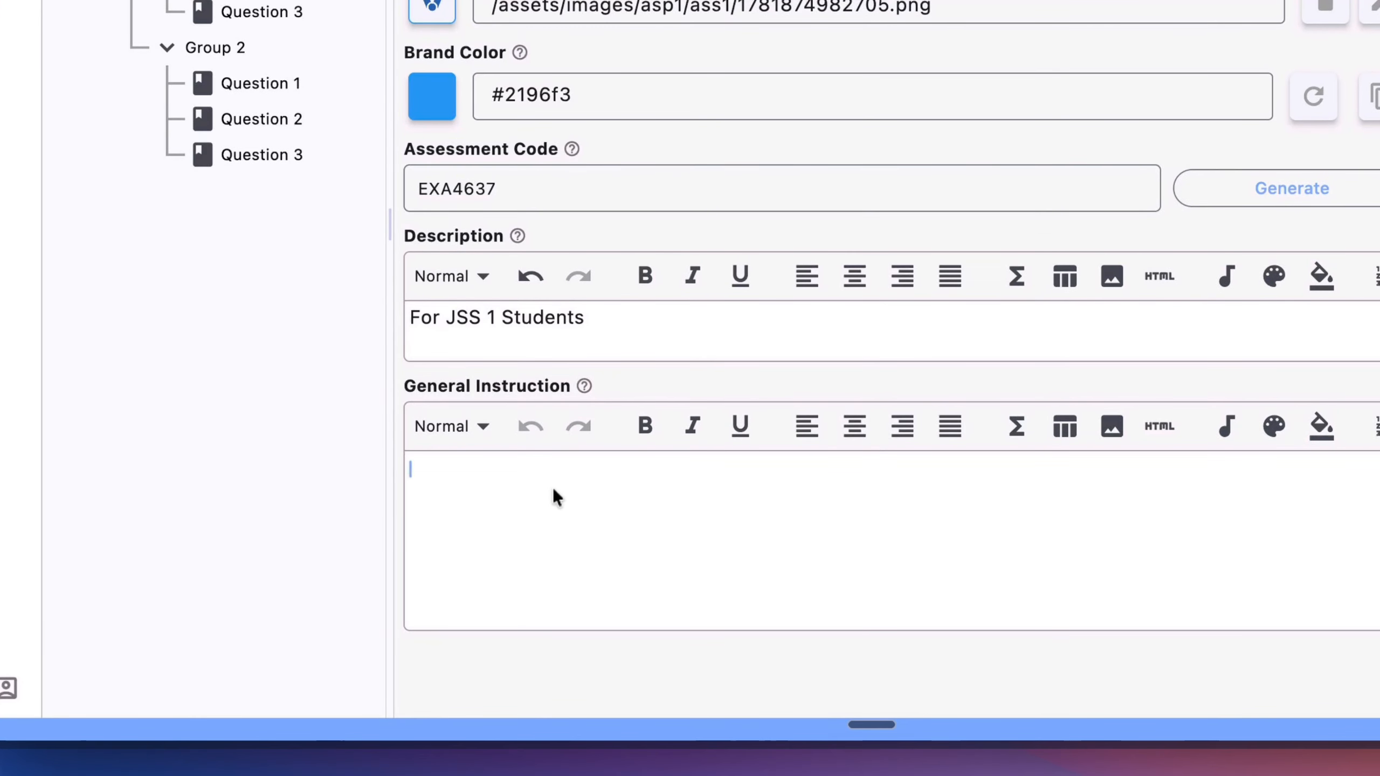
pyautogui.write('Read care')
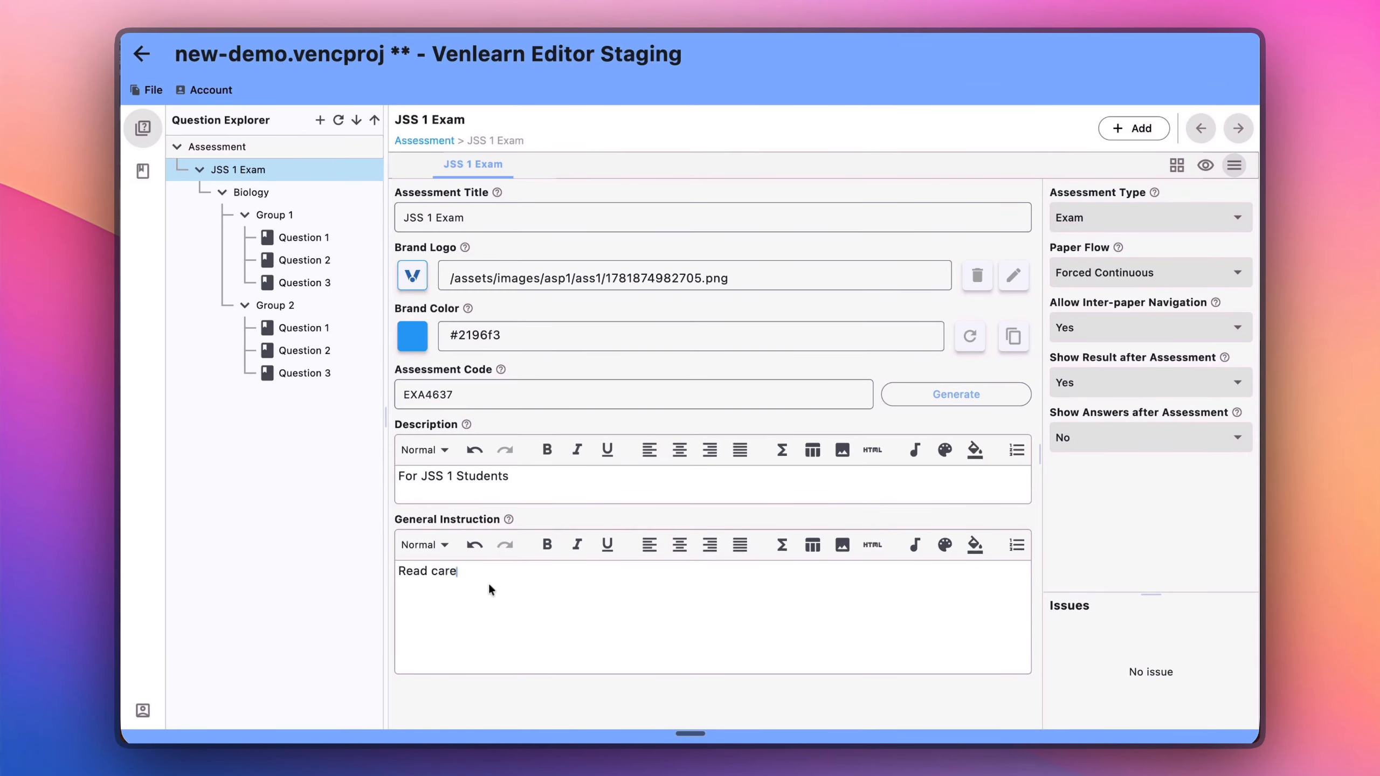
pyautogui.write('fully before answerinfg')
pyautogui.press('BackSpace')
pyautogui.press('BackSpace')
pyautogui.press('BackSpace')
pyautogui.write('hg')
pyautogui.press('BackSpace')
pyautogui.press('BackSpace')
pyautogui.write('g any question')
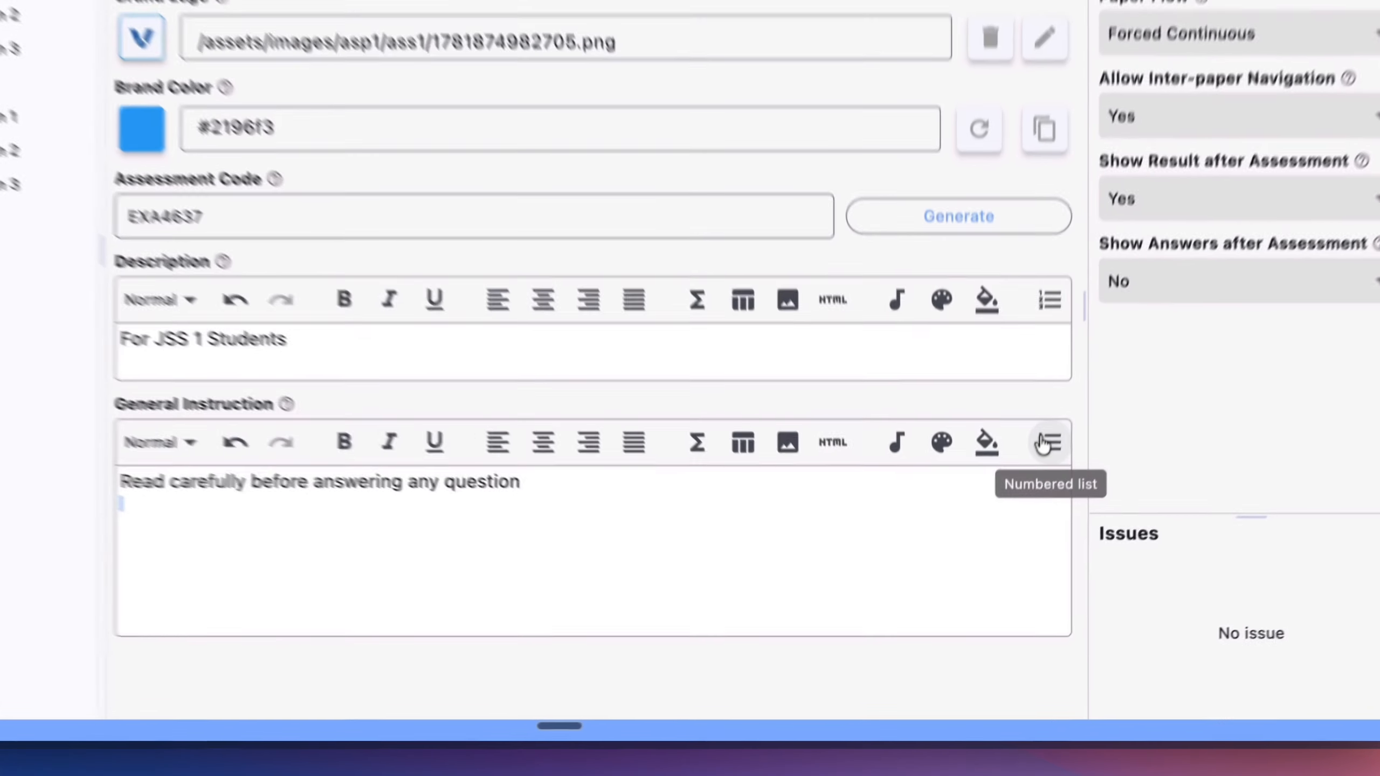
# Add a numbered list below the first instruction line with the items "Answer all questions" and "All questions carry equal mark"
pyautogui.click(1015, 544)
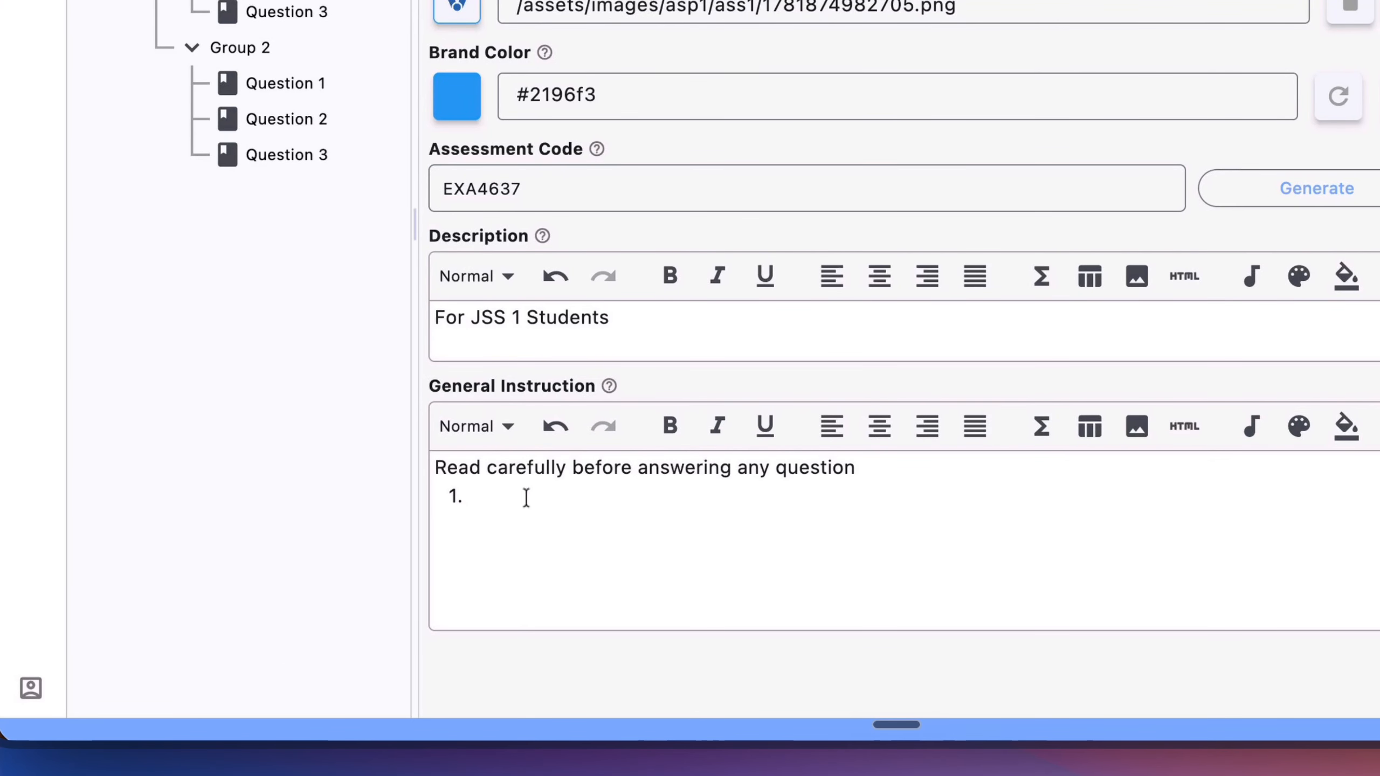
pyautogui.write('A')
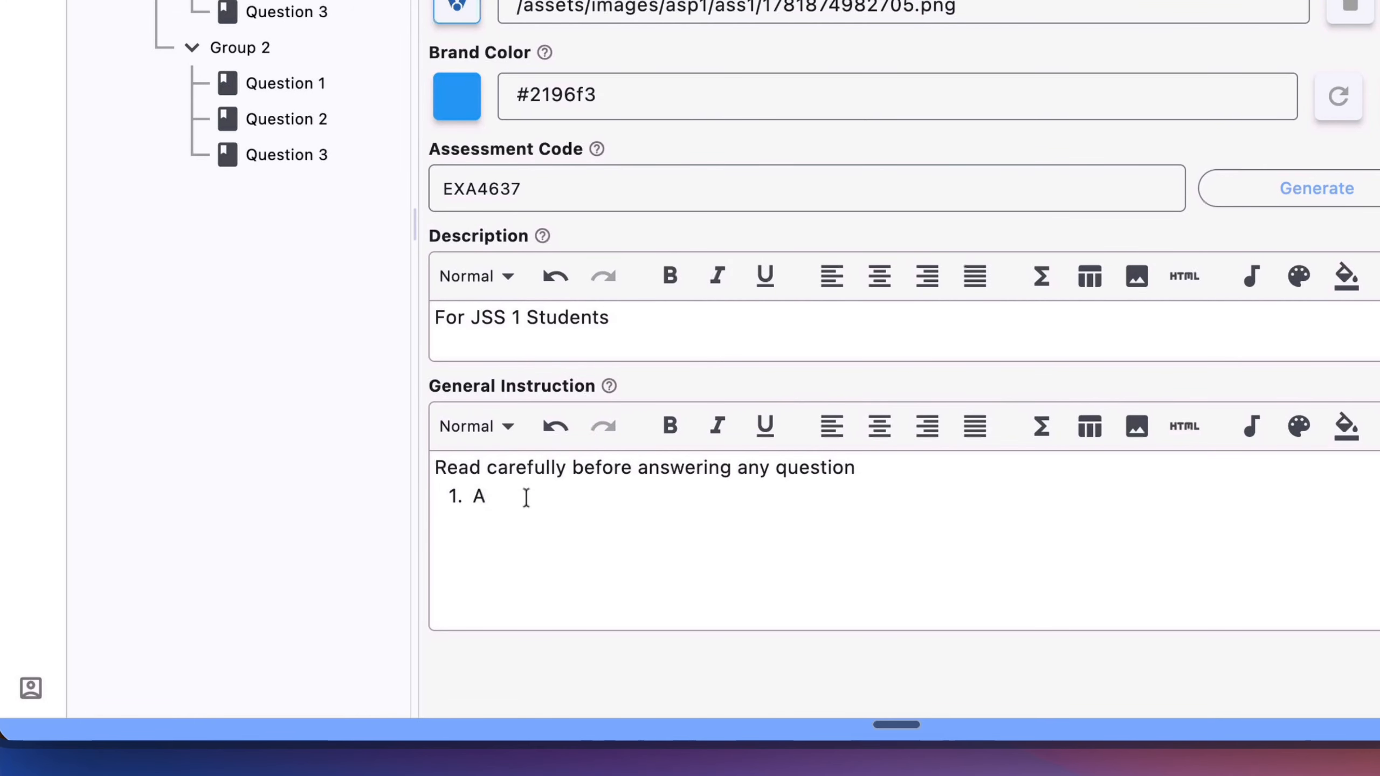
pyautogui.write('nswer al')
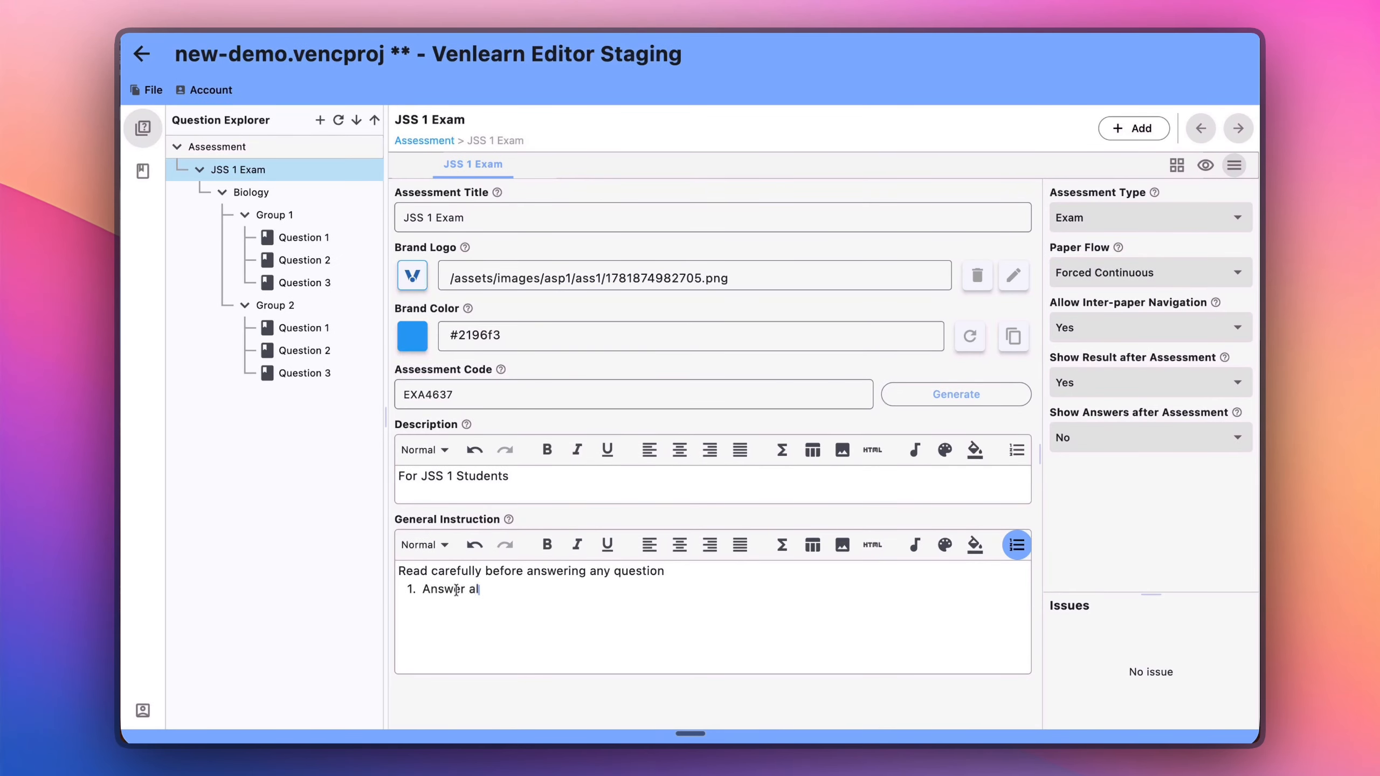
pyautogui.write('l questions')
pyautogui.press('Return')
pyautogui.write('All questin')
pyautogui.press('BackSpace')
pyautogui.write('ons car')
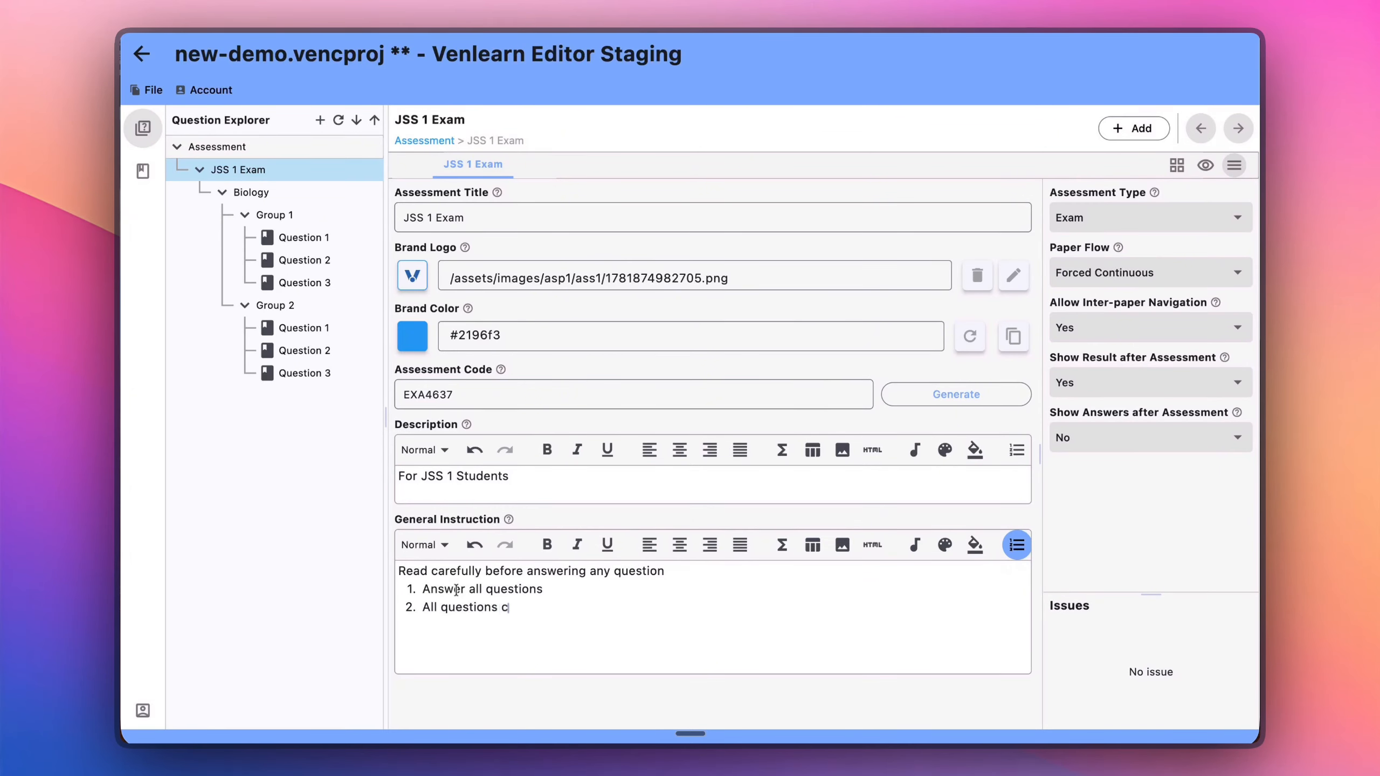
pyautogui.write('ry equal mark')
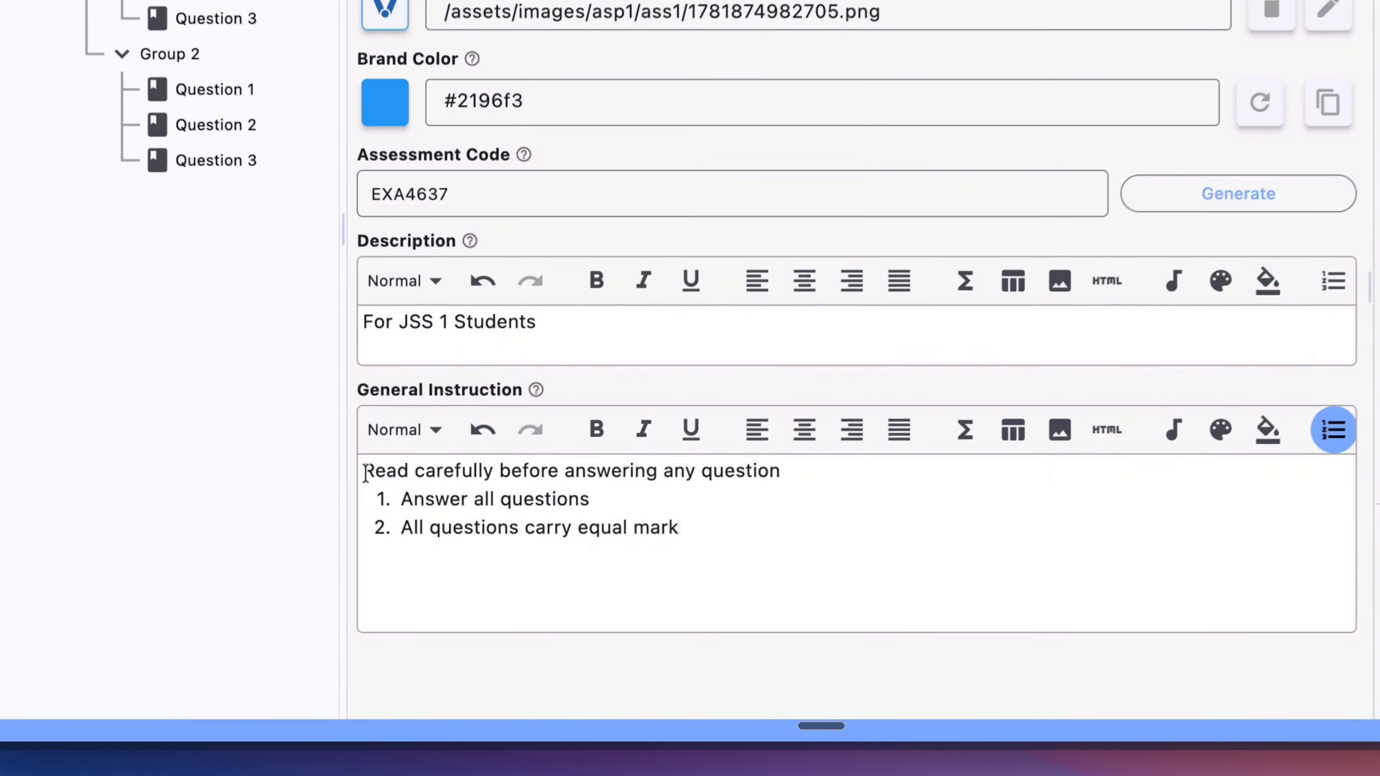
# Make the instruction line "Read carefully before answering any question" bold and italic
pyautogui.moveTo(365, 471); pyautogui.dragTo(791, 459)
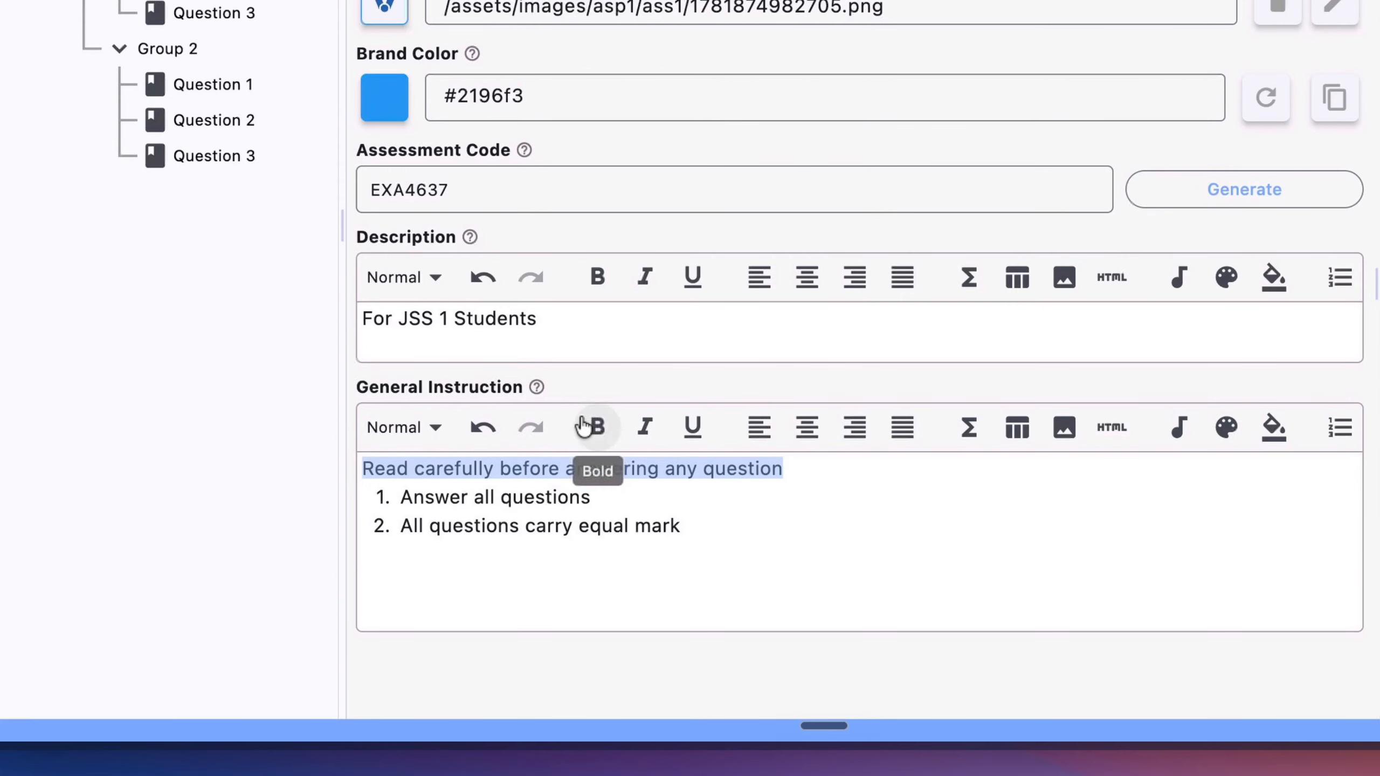
pyautogui.click(597, 427)
pyautogui.click(645, 428)
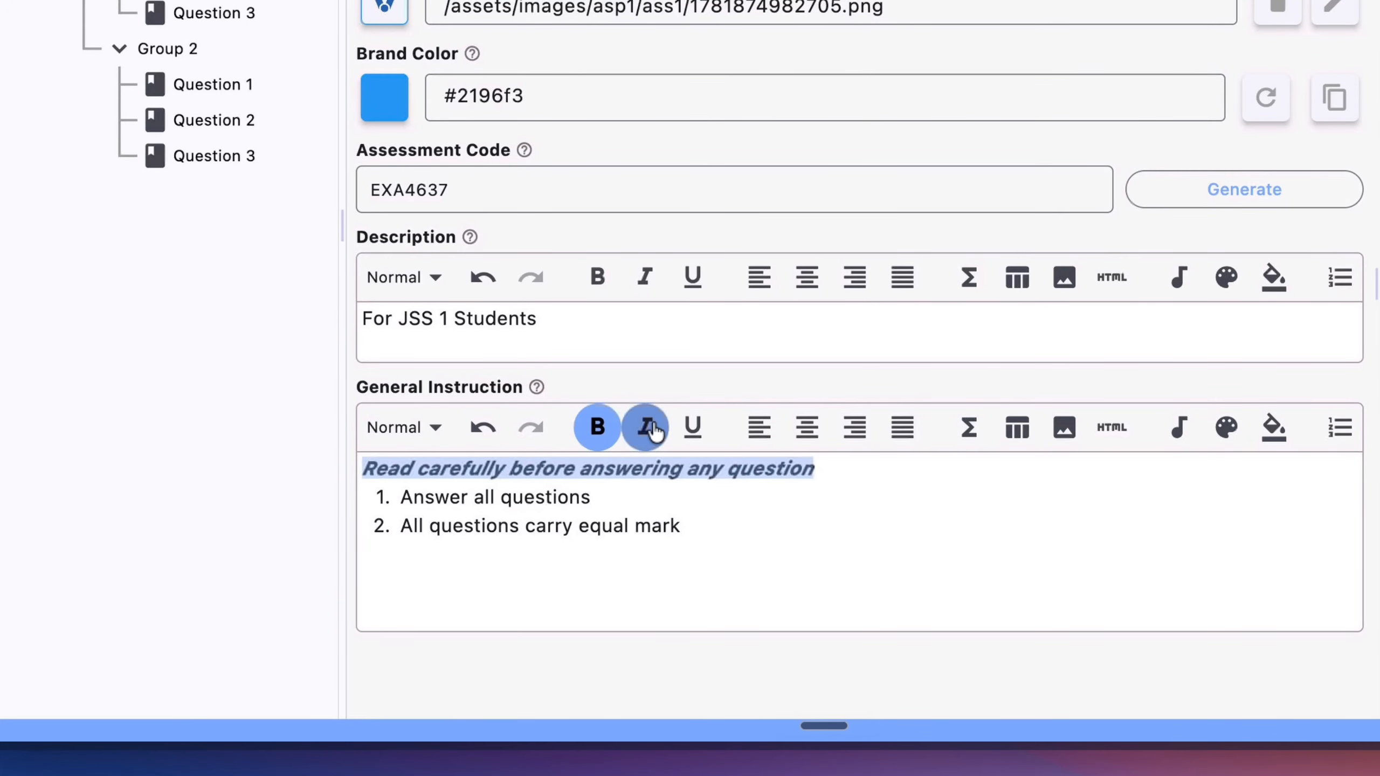
pyautogui.click(716, 502)
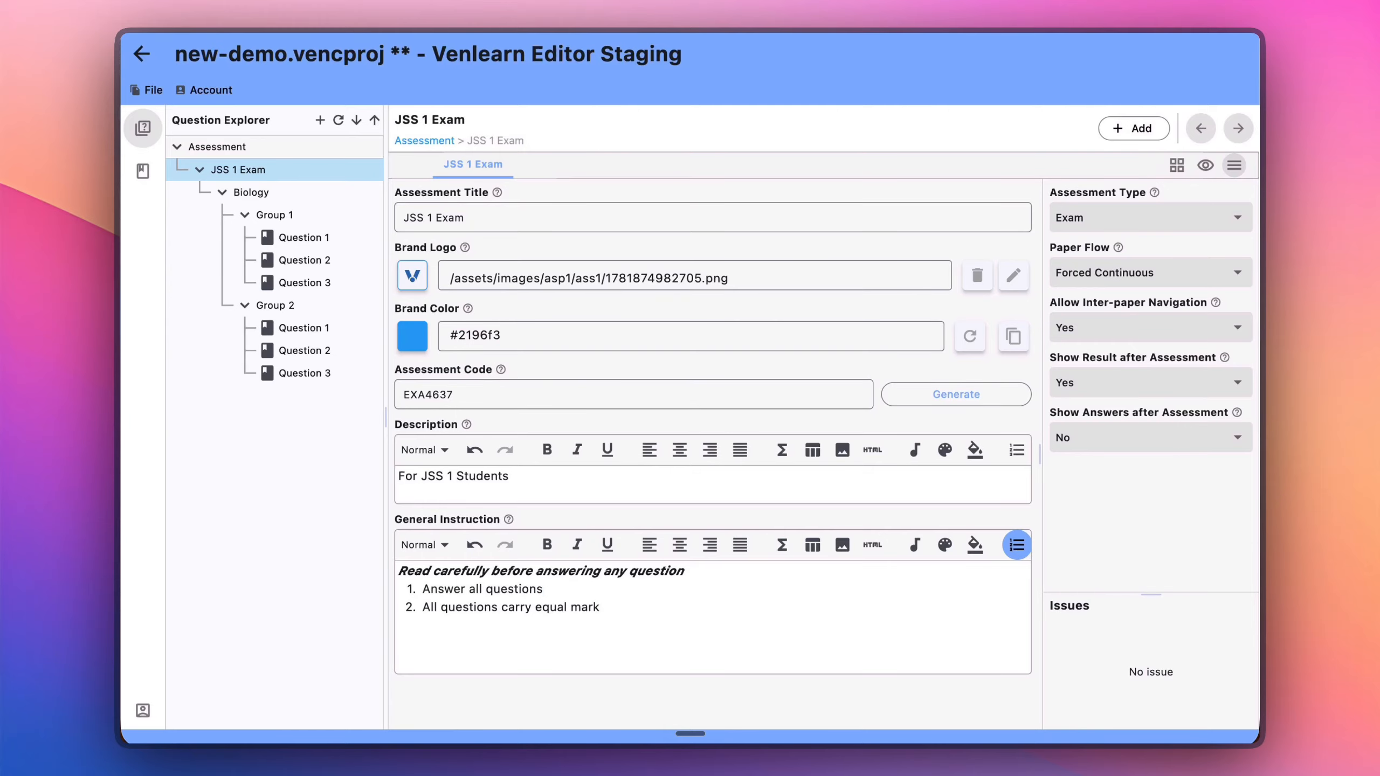
# Review the available assessment types and keep Exam
pyautogui.moveTo(1154, 194)
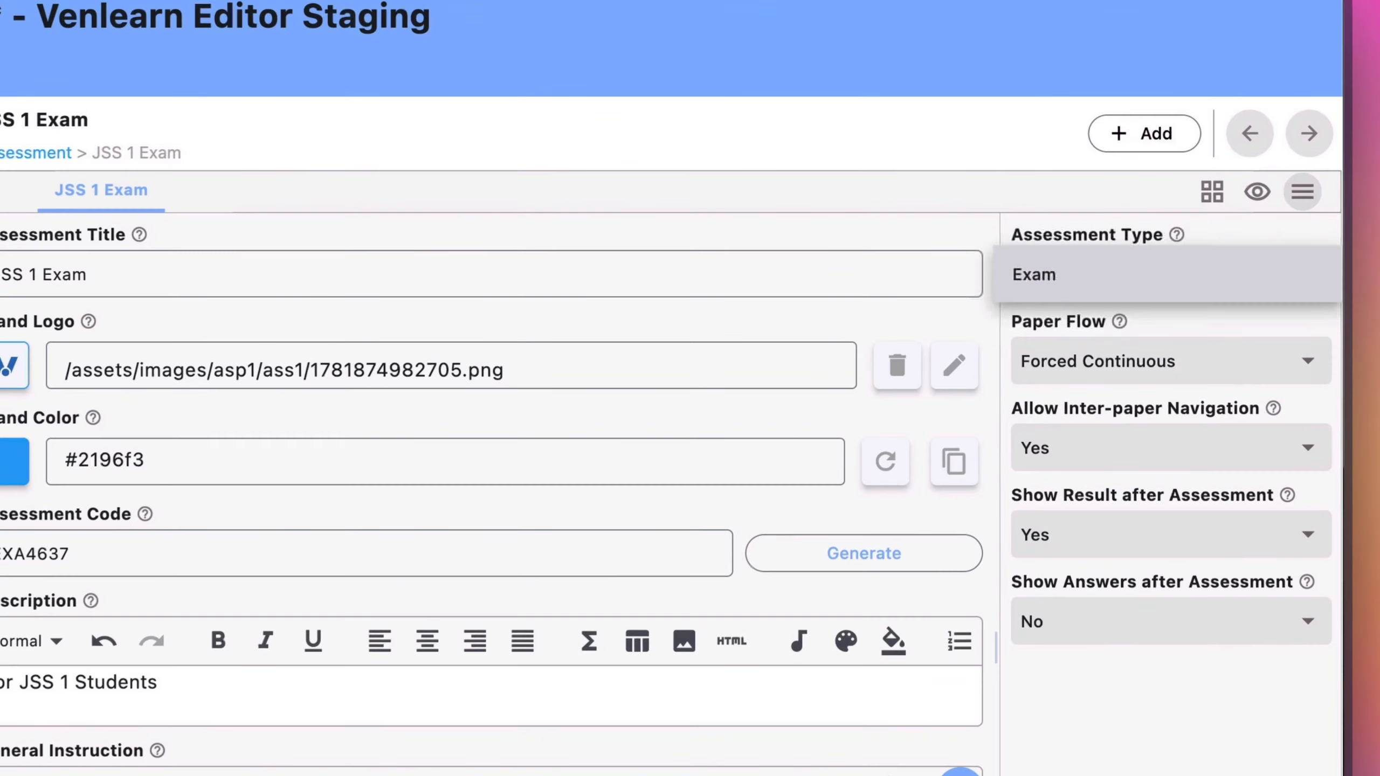
pyautogui.click(1073, 251)
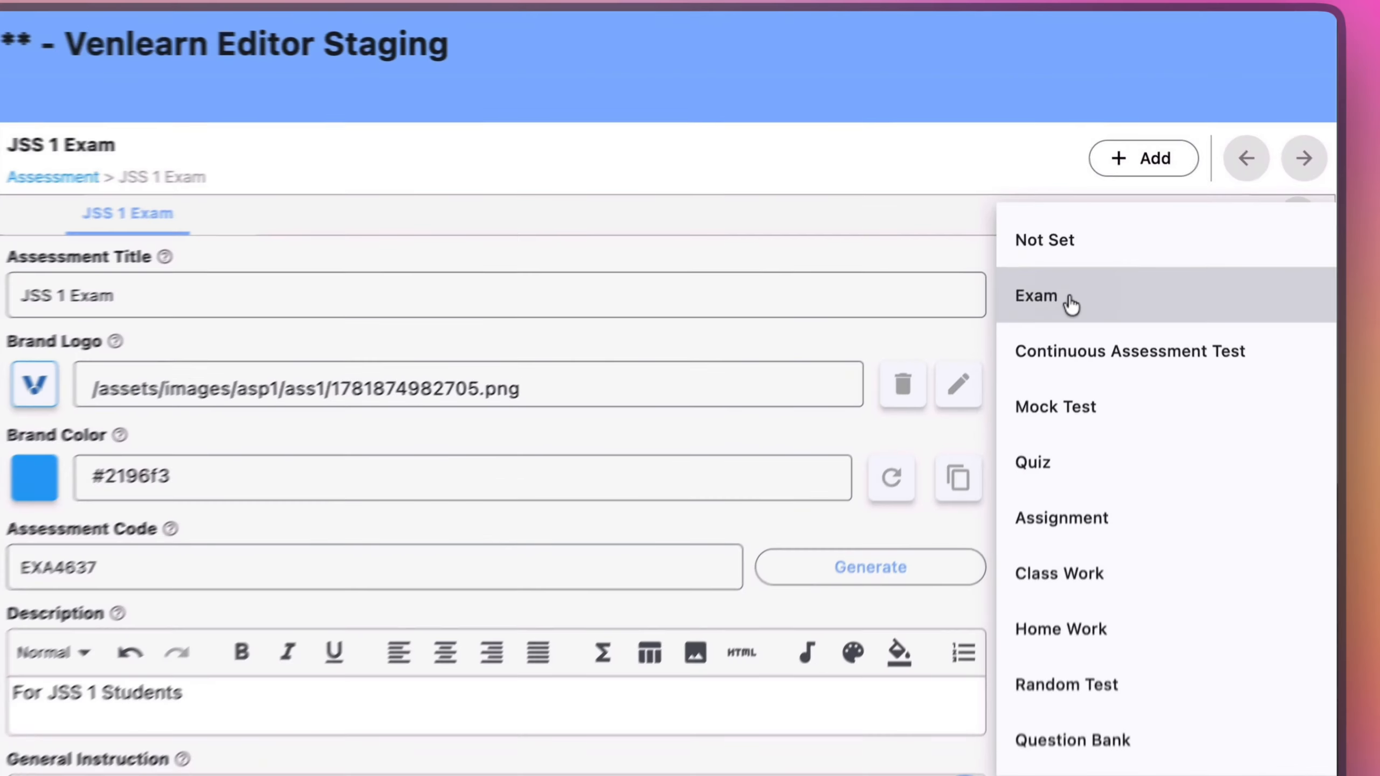
pyautogui.click(1081, 219)
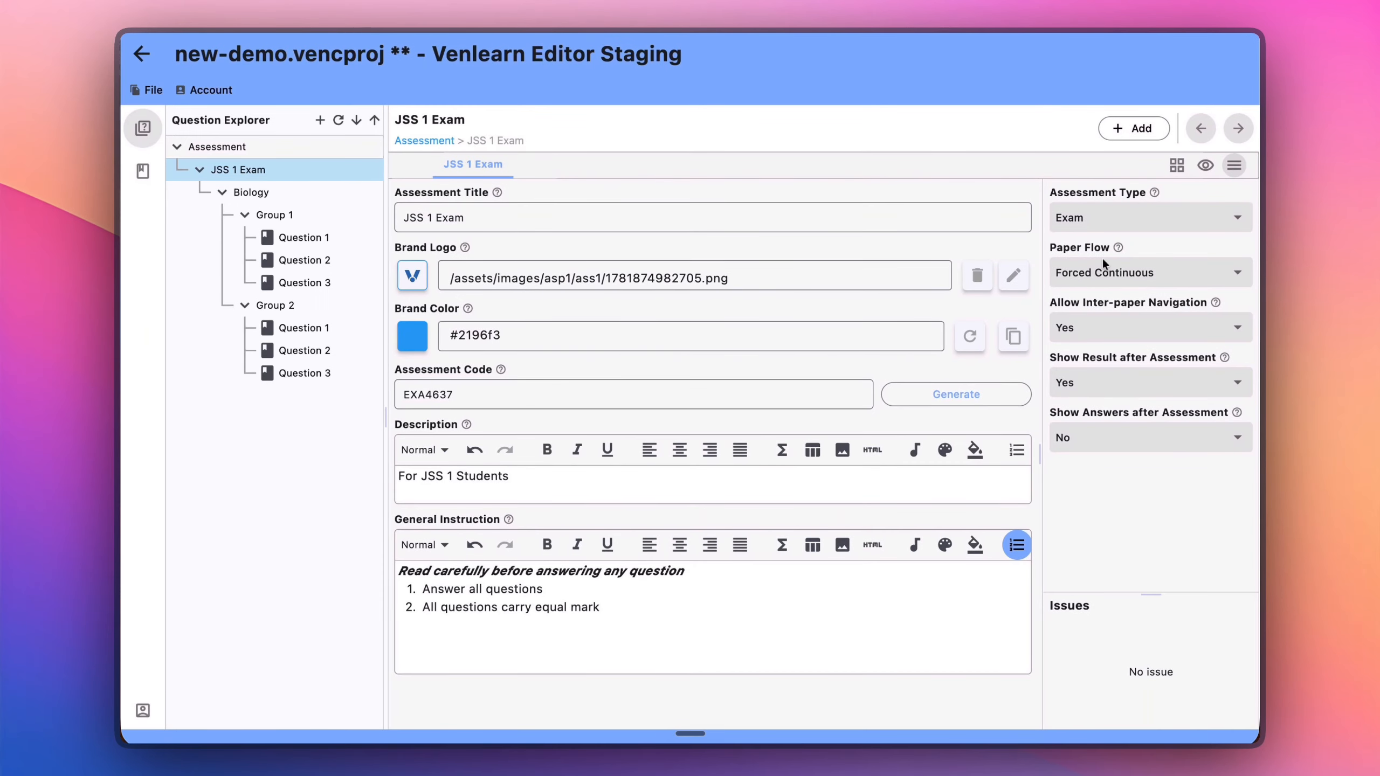
# Review the paper flow options and keep Forced Continuous
pyautogui.moveTo(1118, 248)
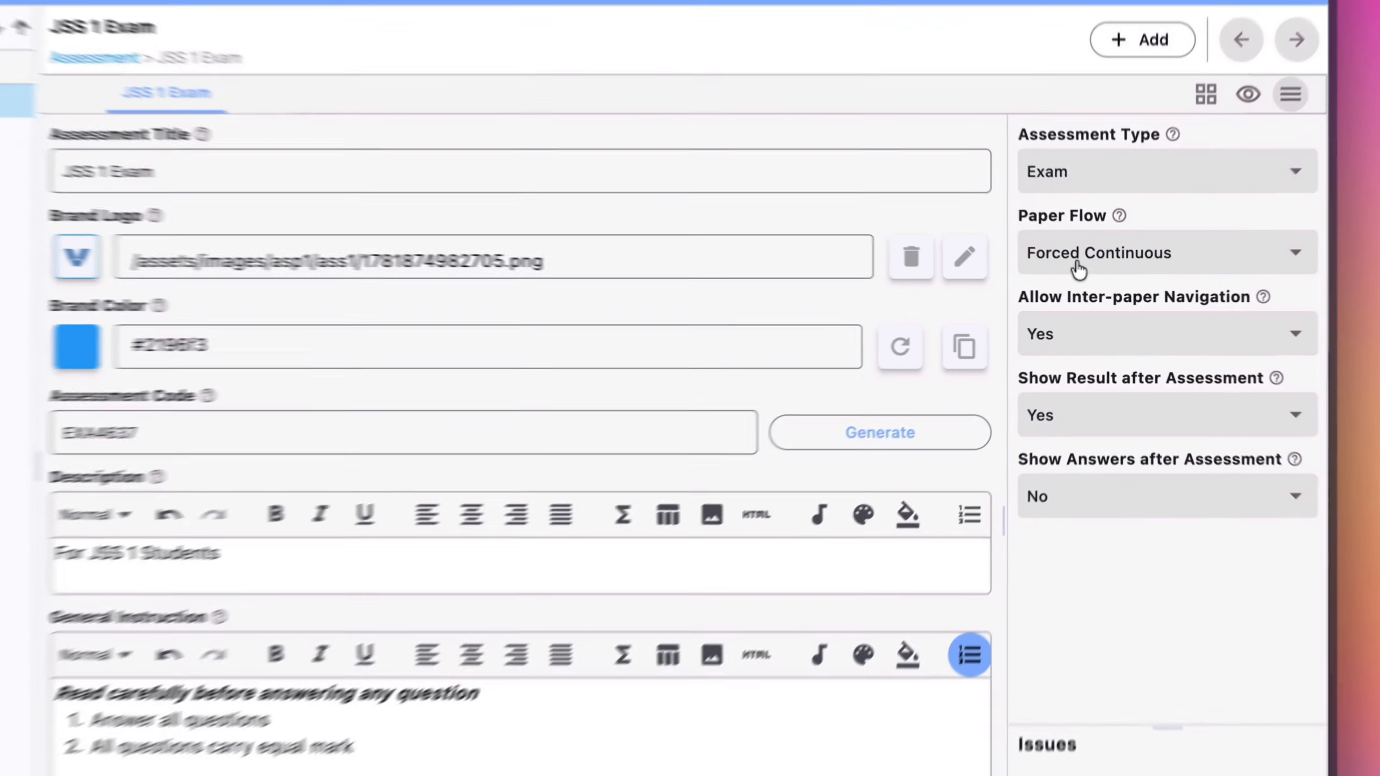
pyautogui.click(1076, 270)
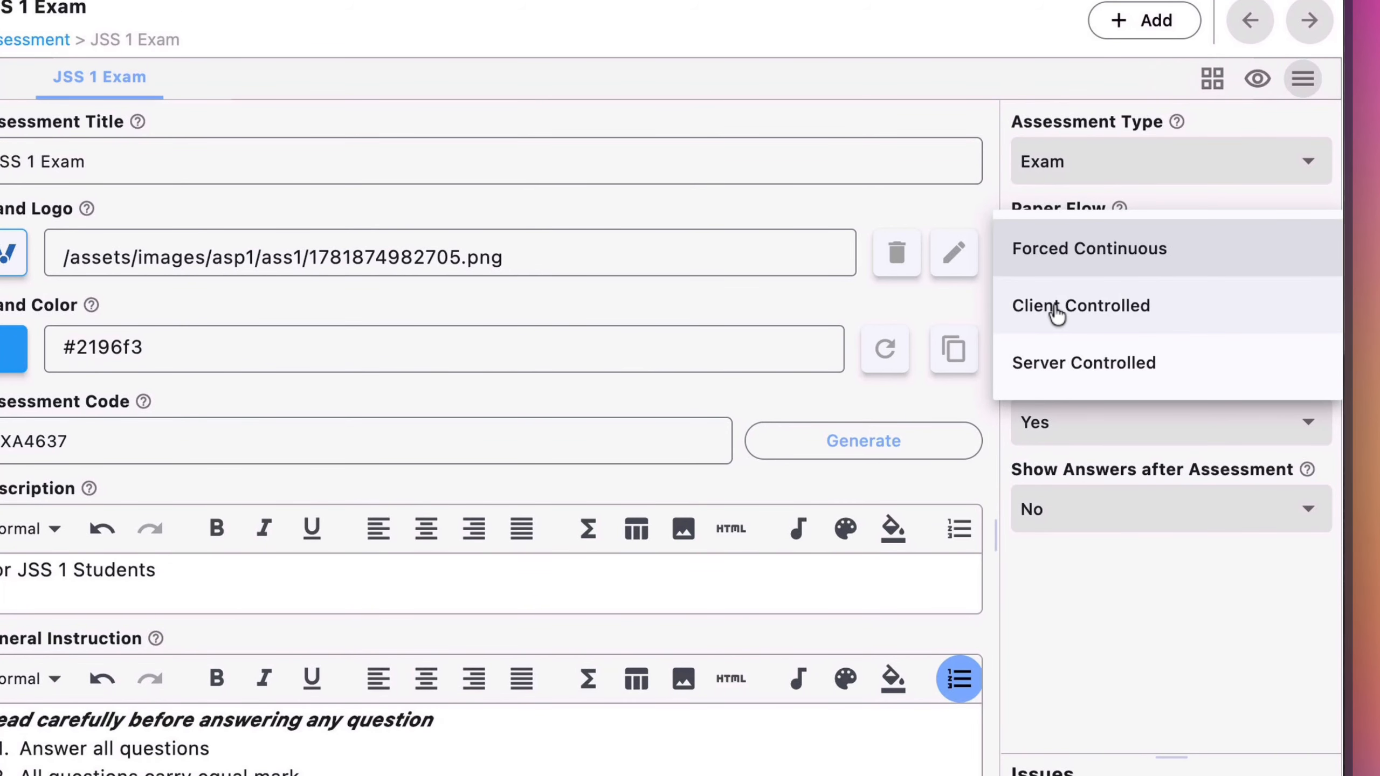
pyautogui.click(1122, 562)
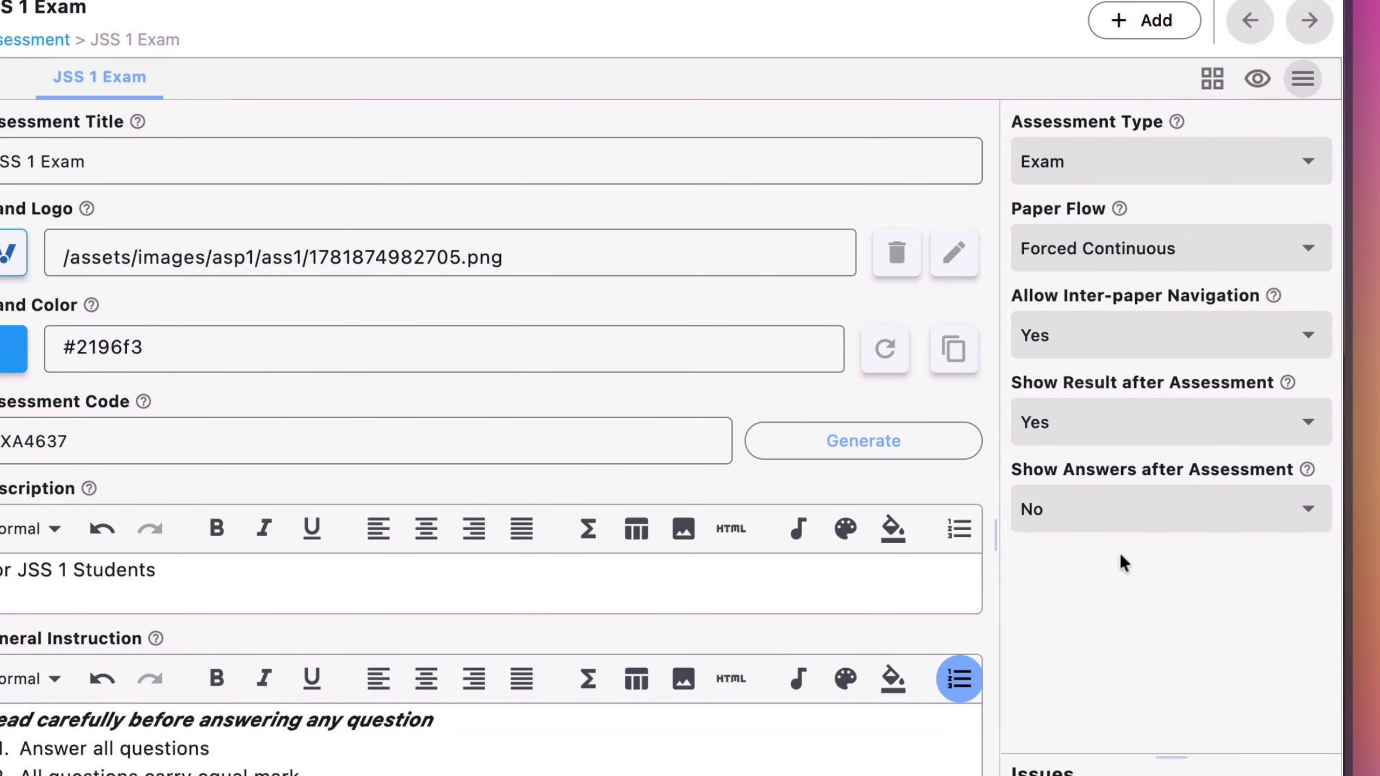
pyautogui.moveTo(1119, 211)
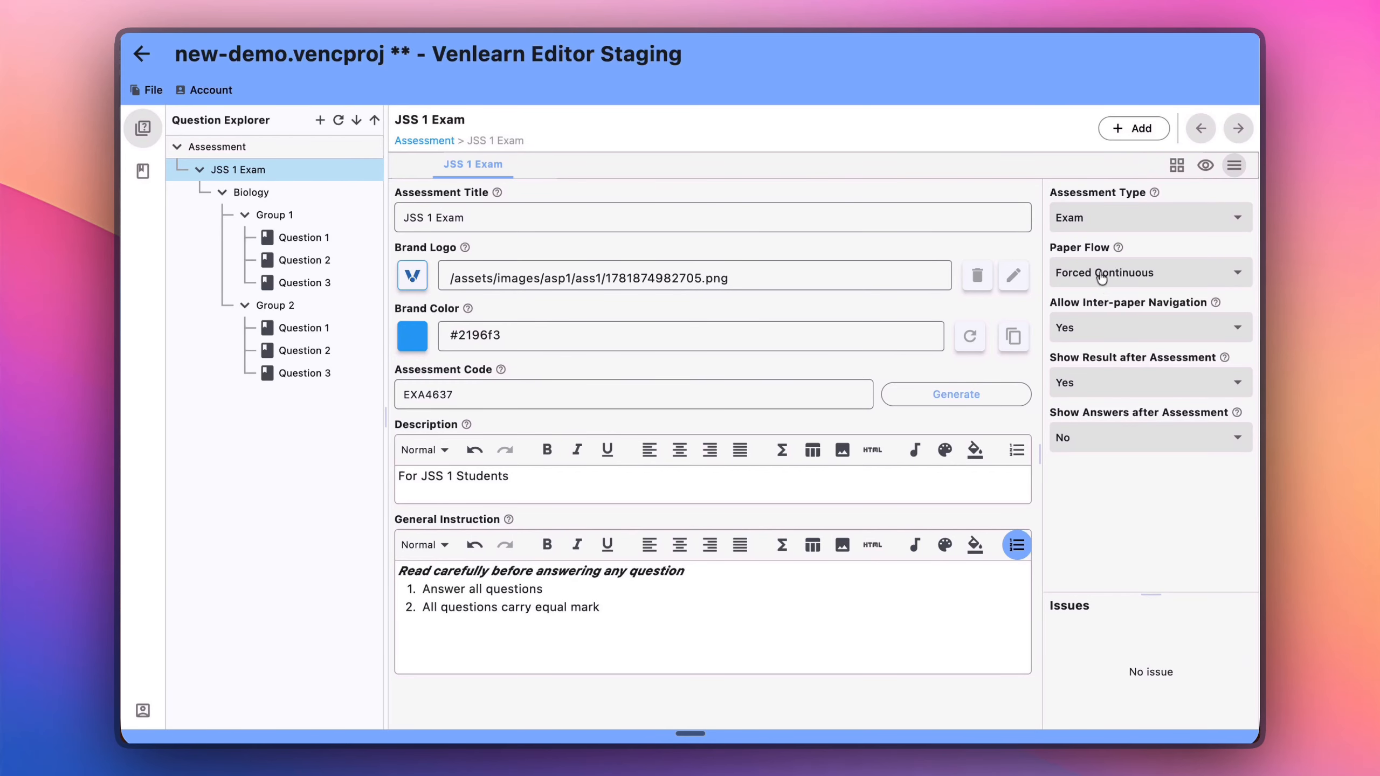
# Review the inter-paper navigation options and keep Yes
pyautogui.moveTo(1119, 252)
pyautogui.moveTo(1214, 303)
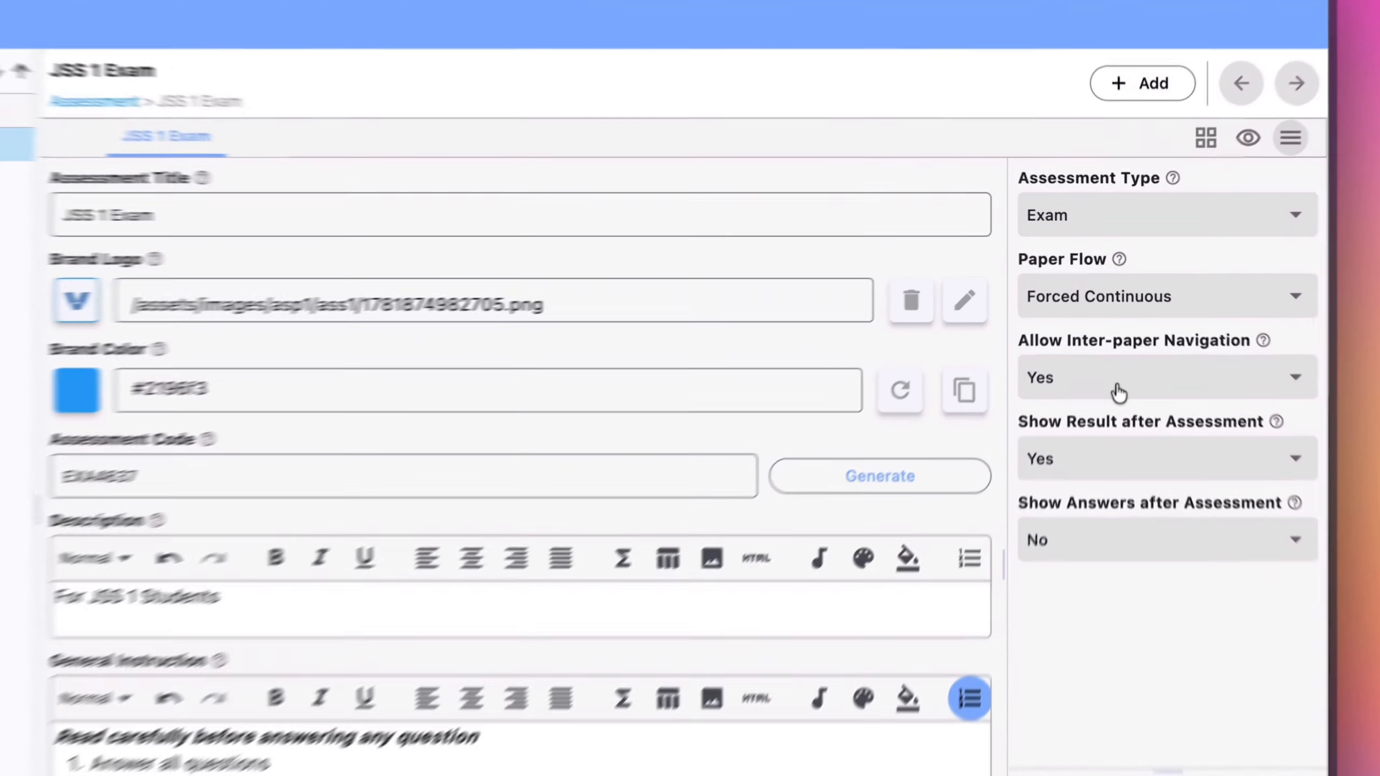
pyautogui.click(1117, 333)
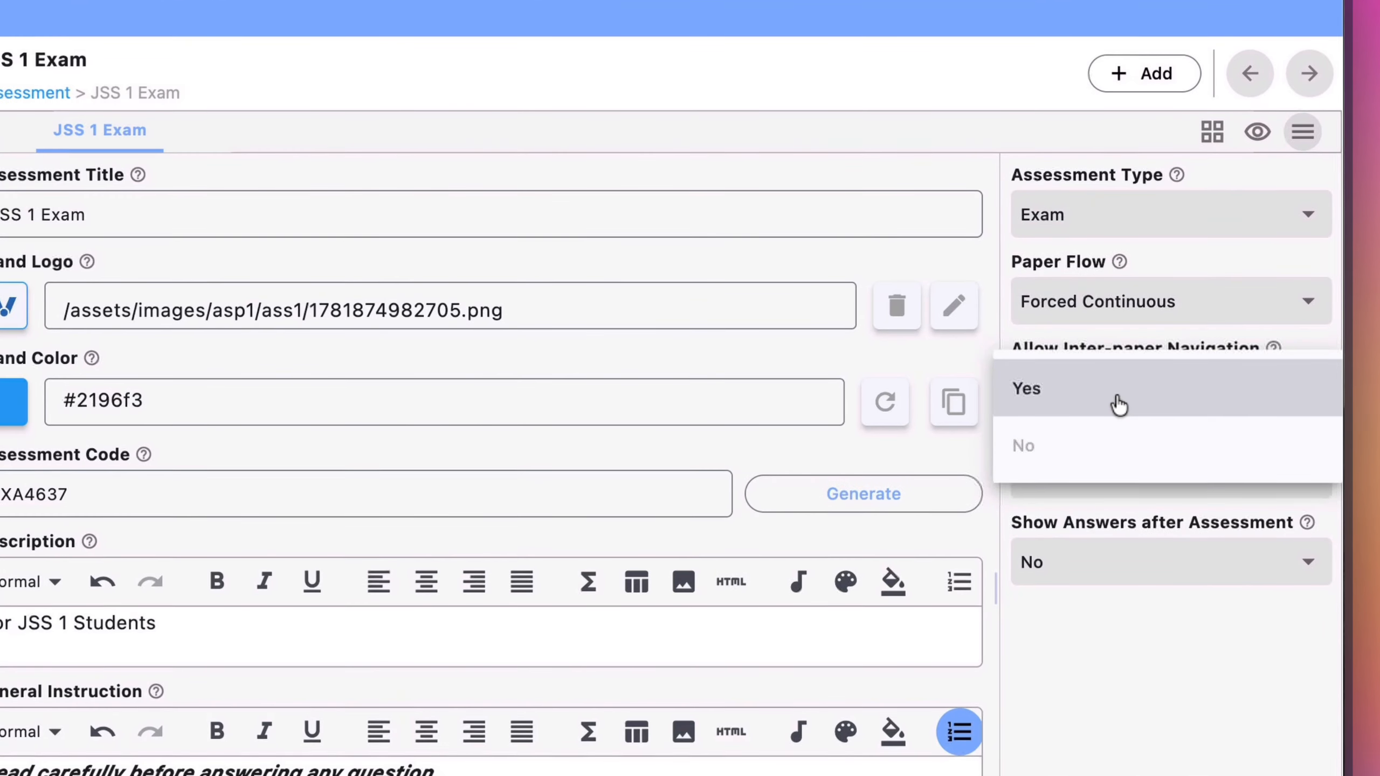
pyautogui.click(1070, 345)
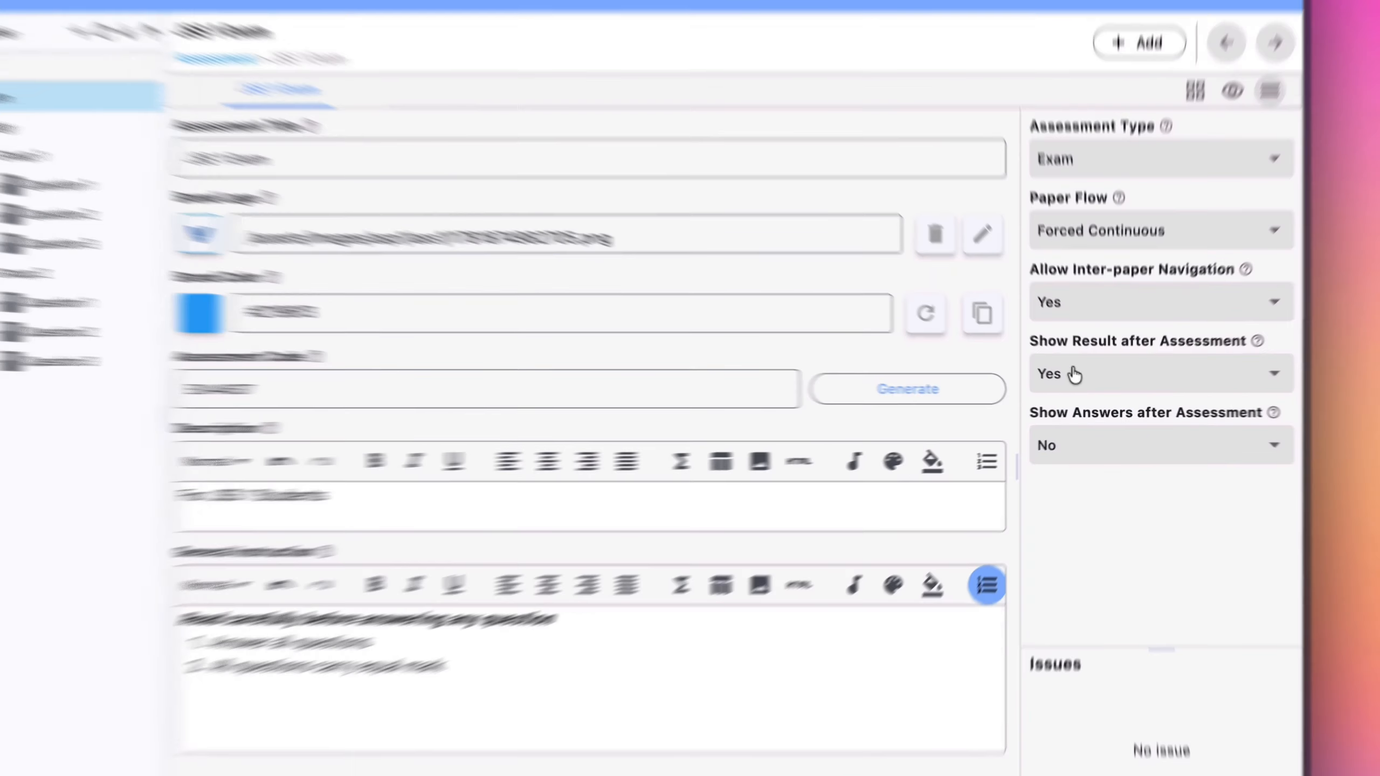
# Switch the option for showing results after the assessment to No and back to Yes
pyautogui.click(1084, 384)
pyautogui.click(1058, 438)
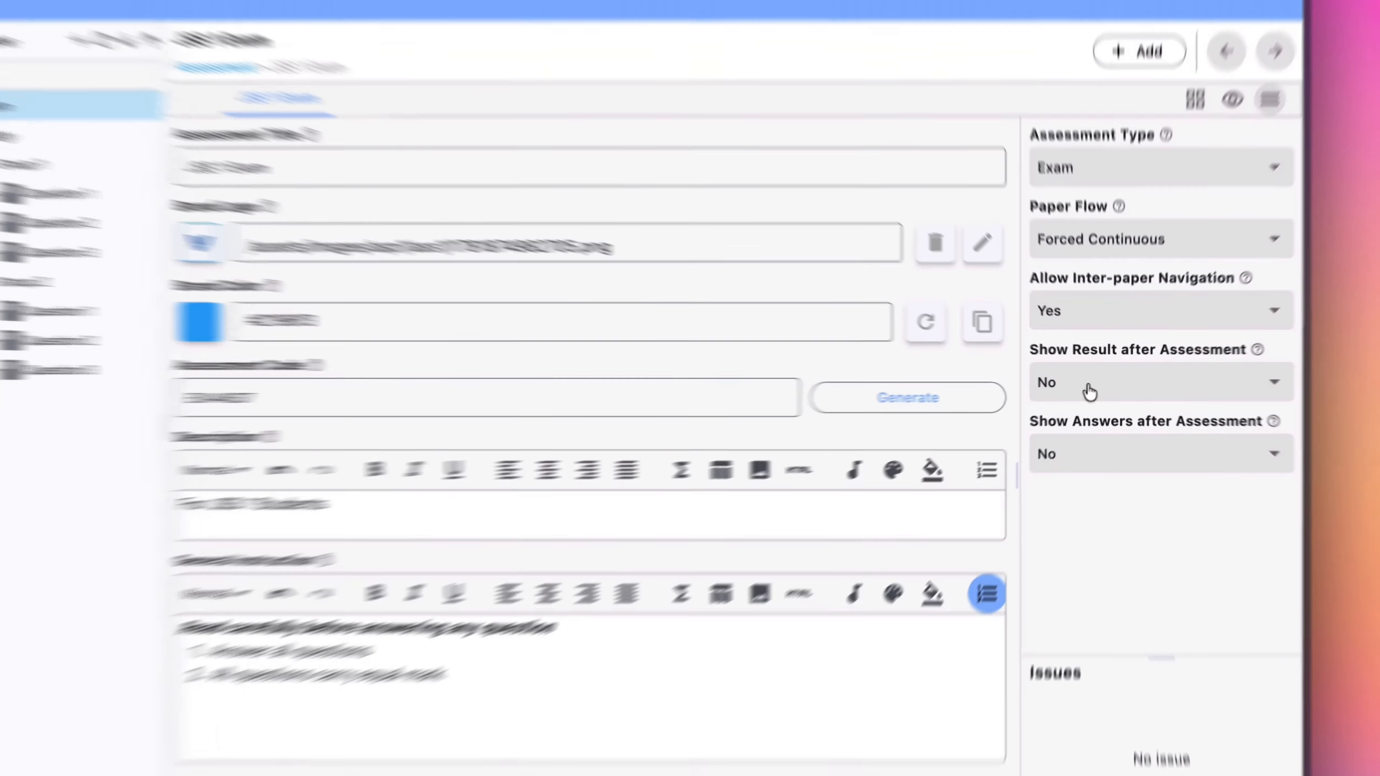
pyautogui.click(1090, 389)
pyautogui.click(1089, 341)
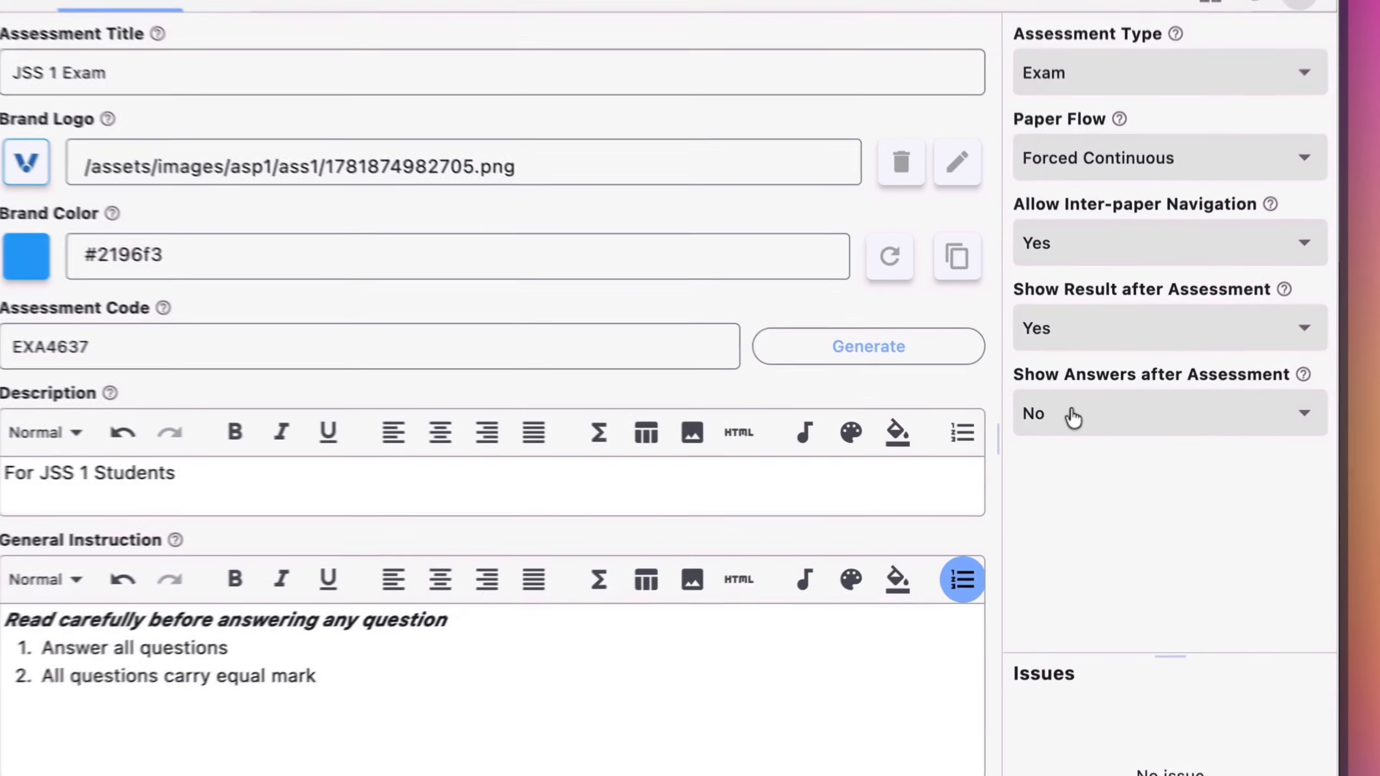
# Switch the option for showing answers after the assessment to Yes and back to No
pyautogui.click(1089, 438)
pyautogui.click(1082, 475)
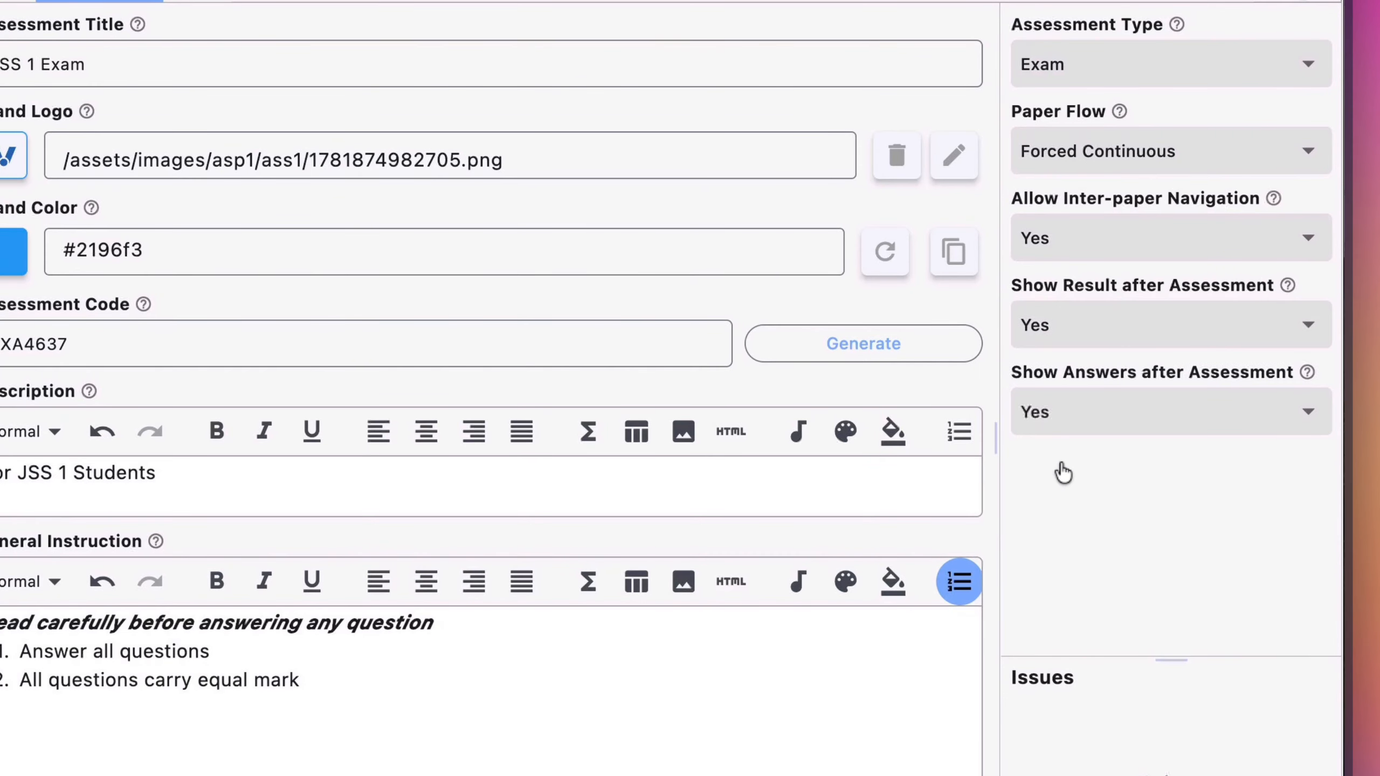
pyautogui.click(1088, 424)
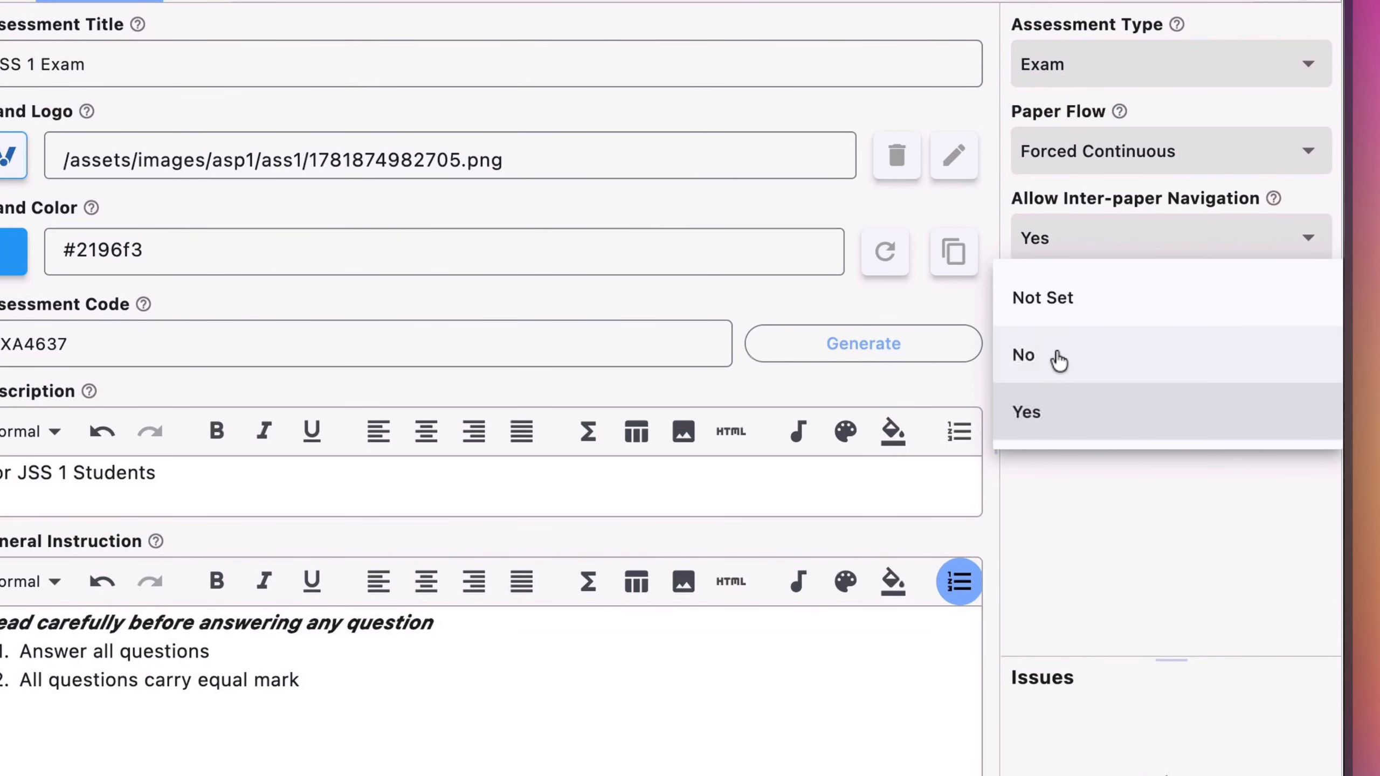
pyautogui.click(1059, 361)
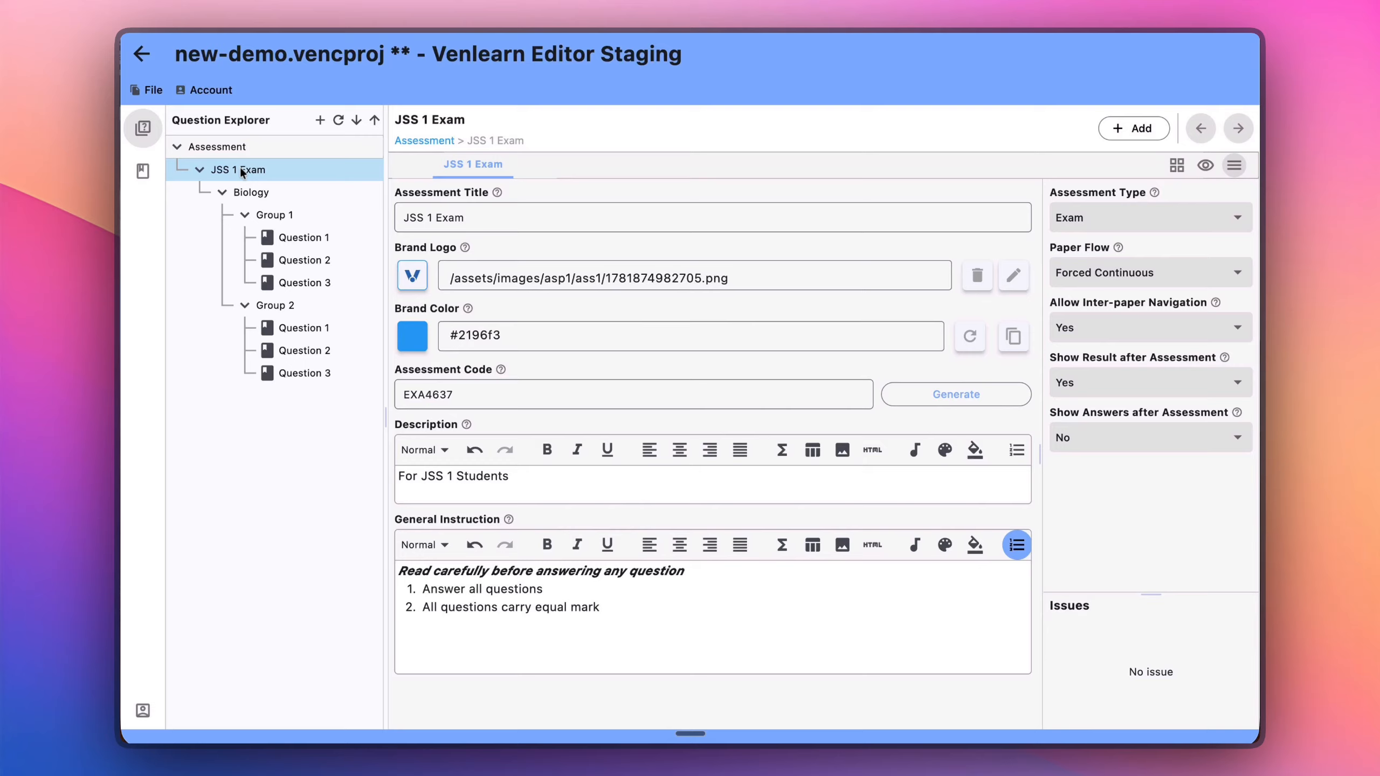
# Start creating a new subject under JSS 1 Exam and title it "Physics"
pyautogui.rightClick(280, 169)
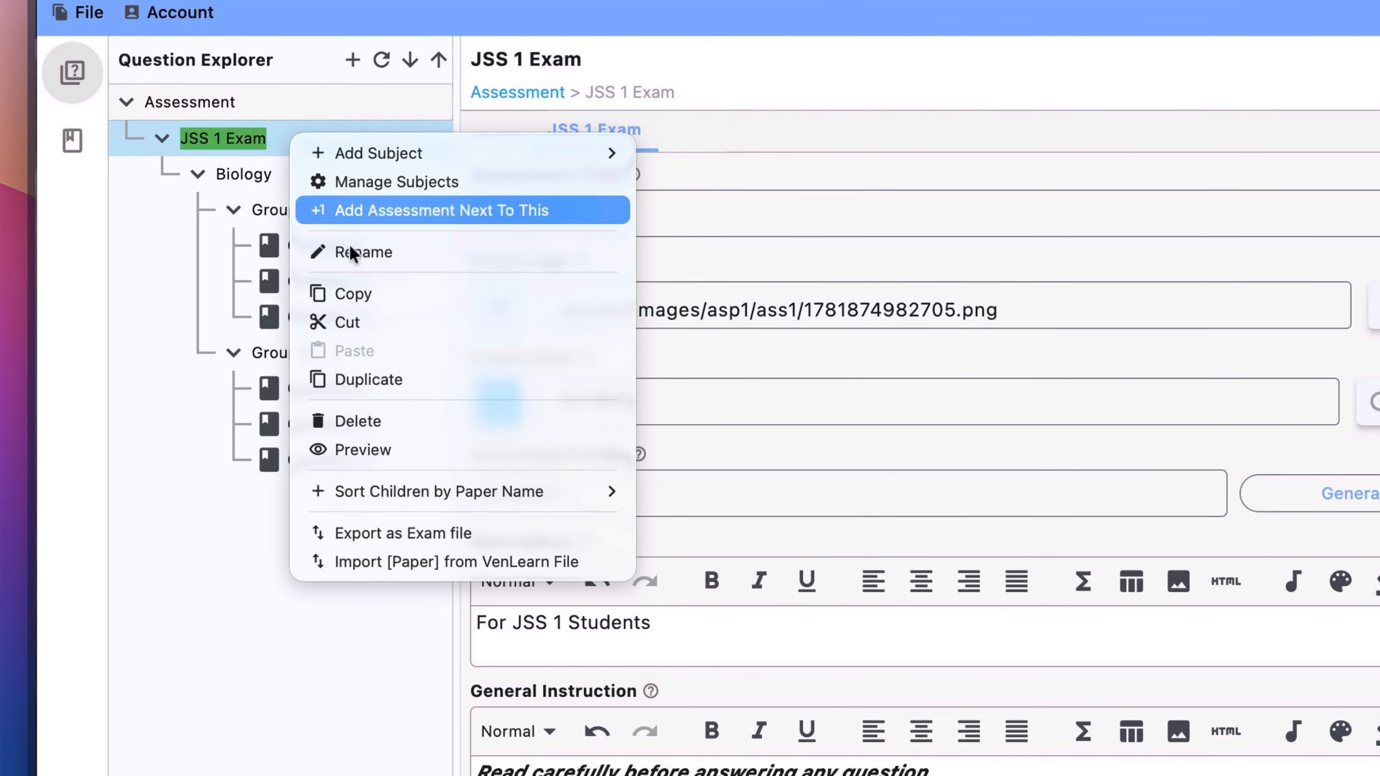
pyautogui.moveTo(495, 154)
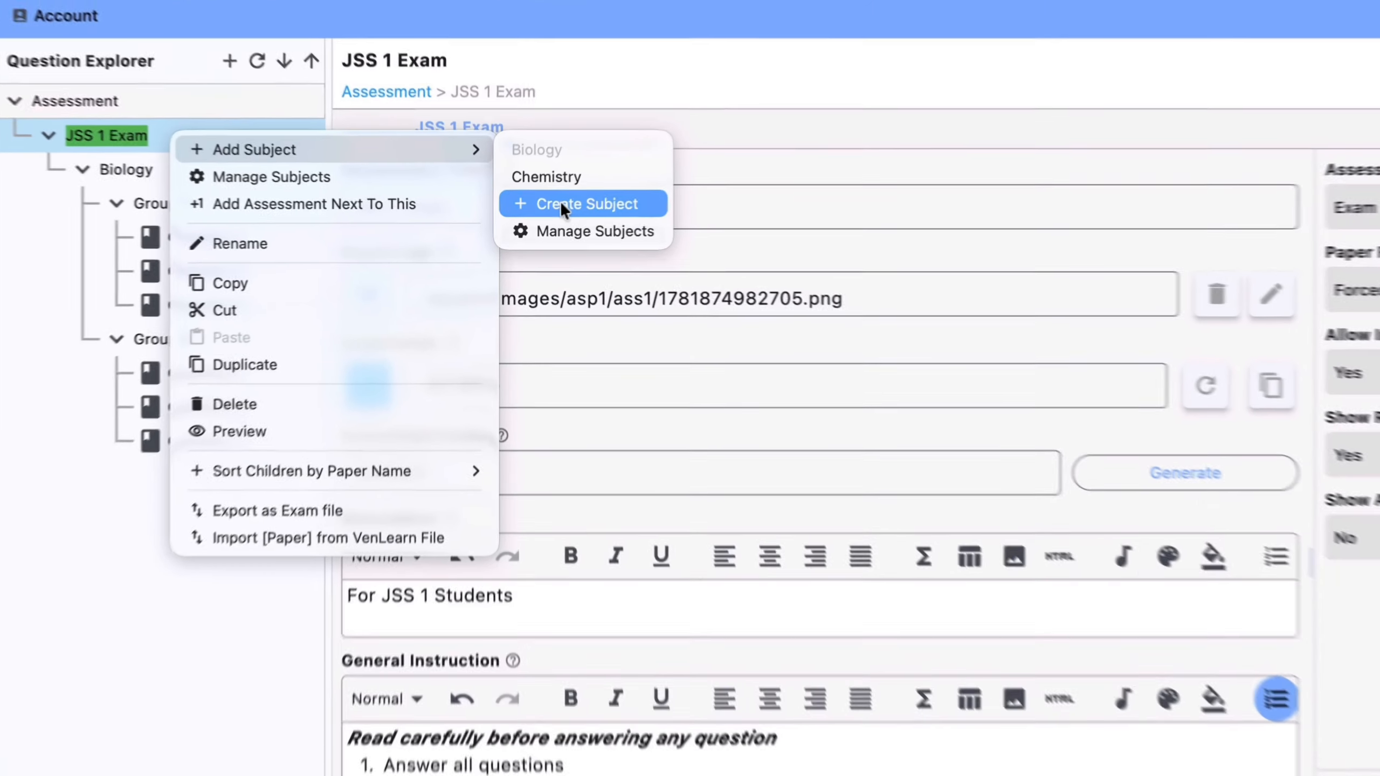
pyautogui.click(540, 214)
pyautogui.click(584, 336)
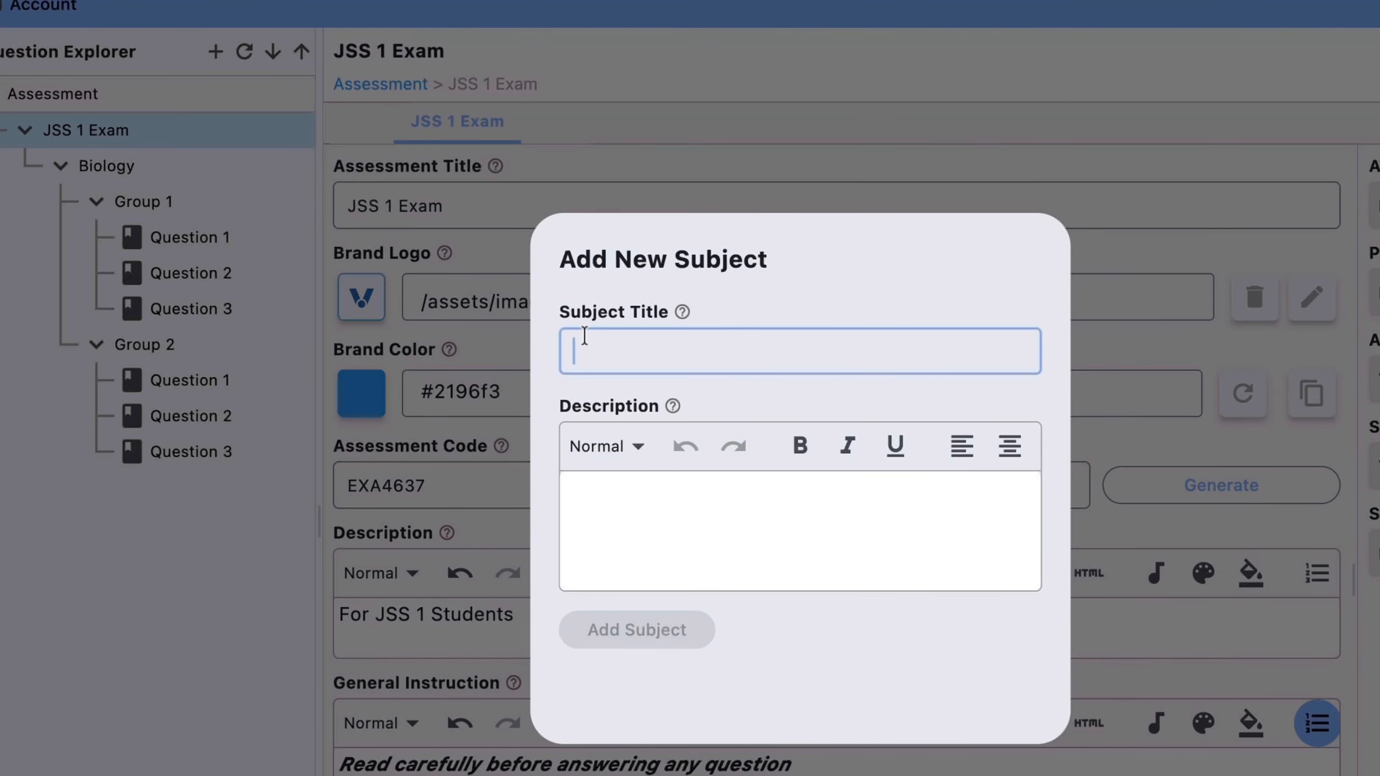
pyautogui.write('Phu')
pyautogui.press('BackSpace')
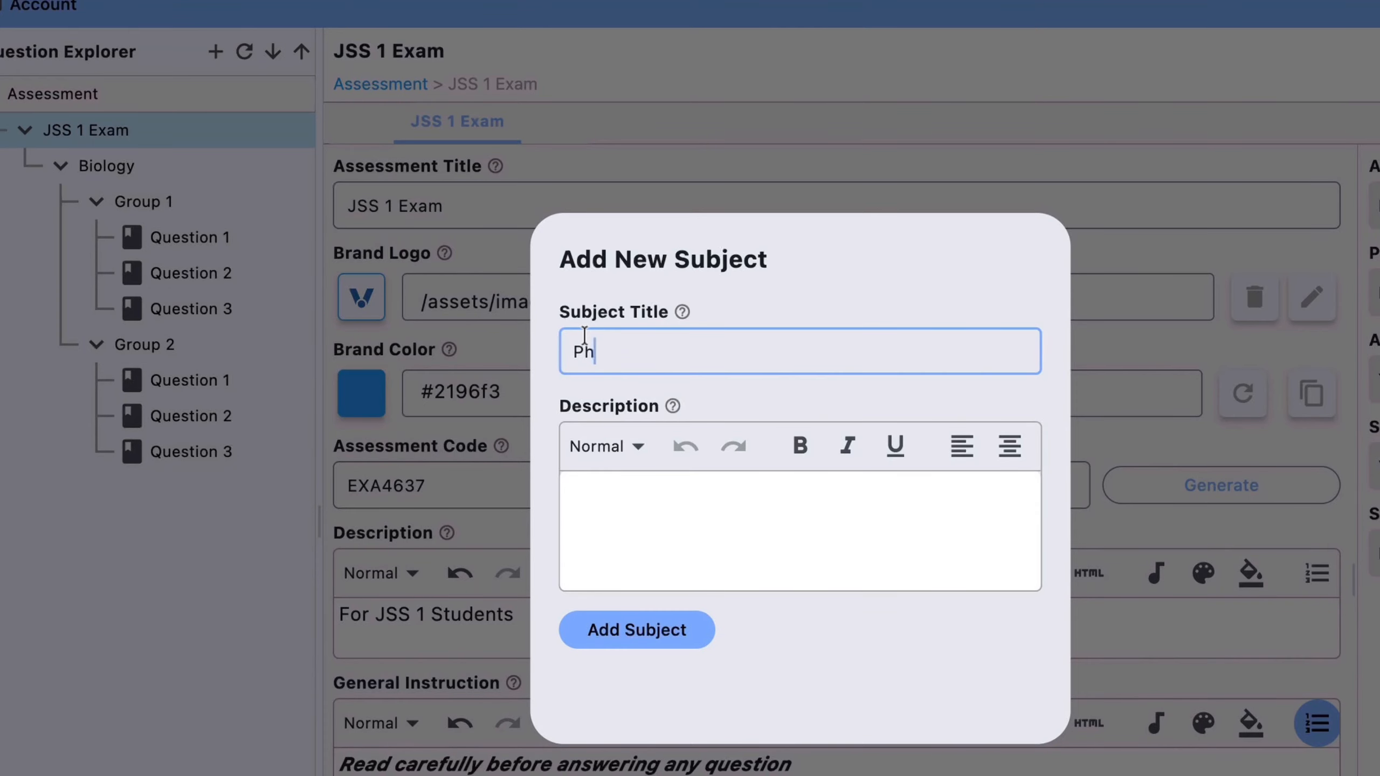
pyautogui.write('ysics')
# Give the new subject the description "Physics Description" and add it to the exam
pyautogui.click(635, 515)
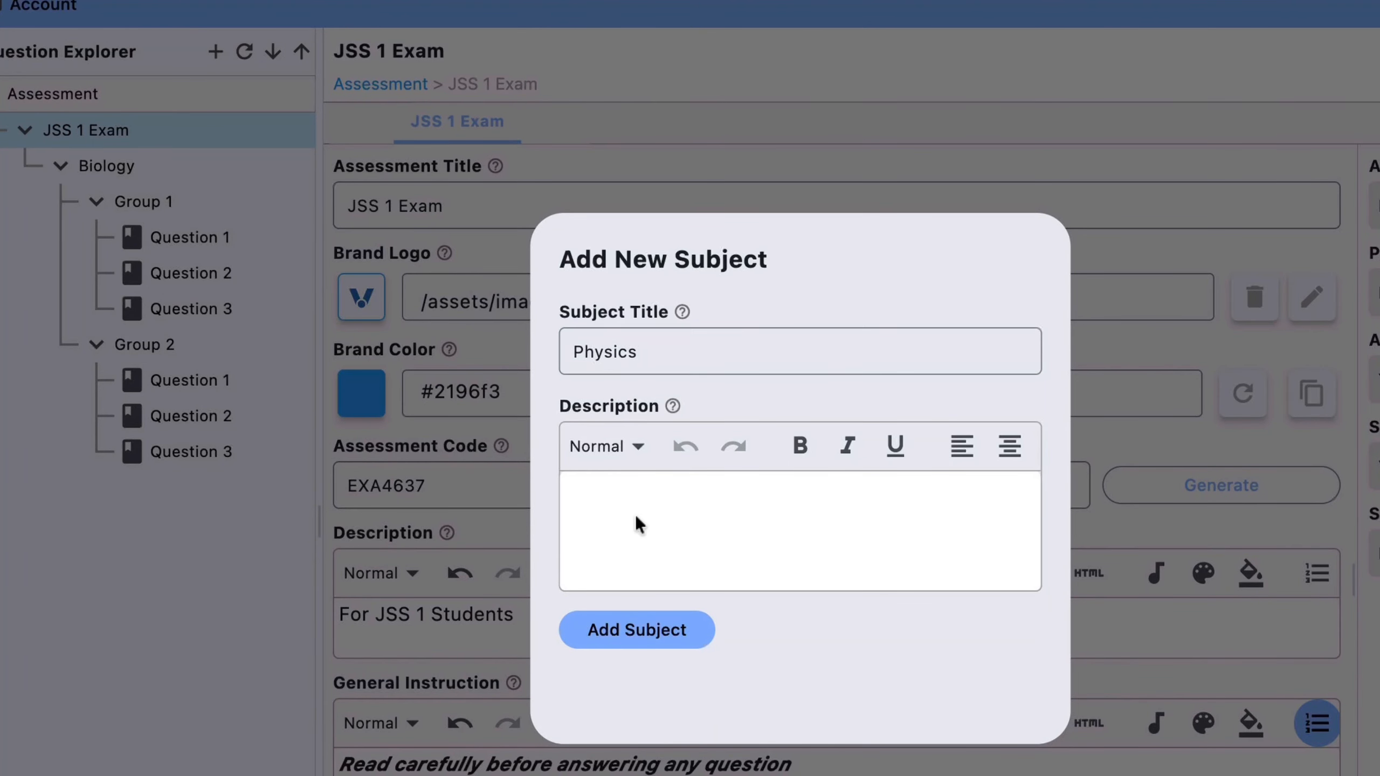
pyautogui.write('Physi')
pyautogui.write('cs ')
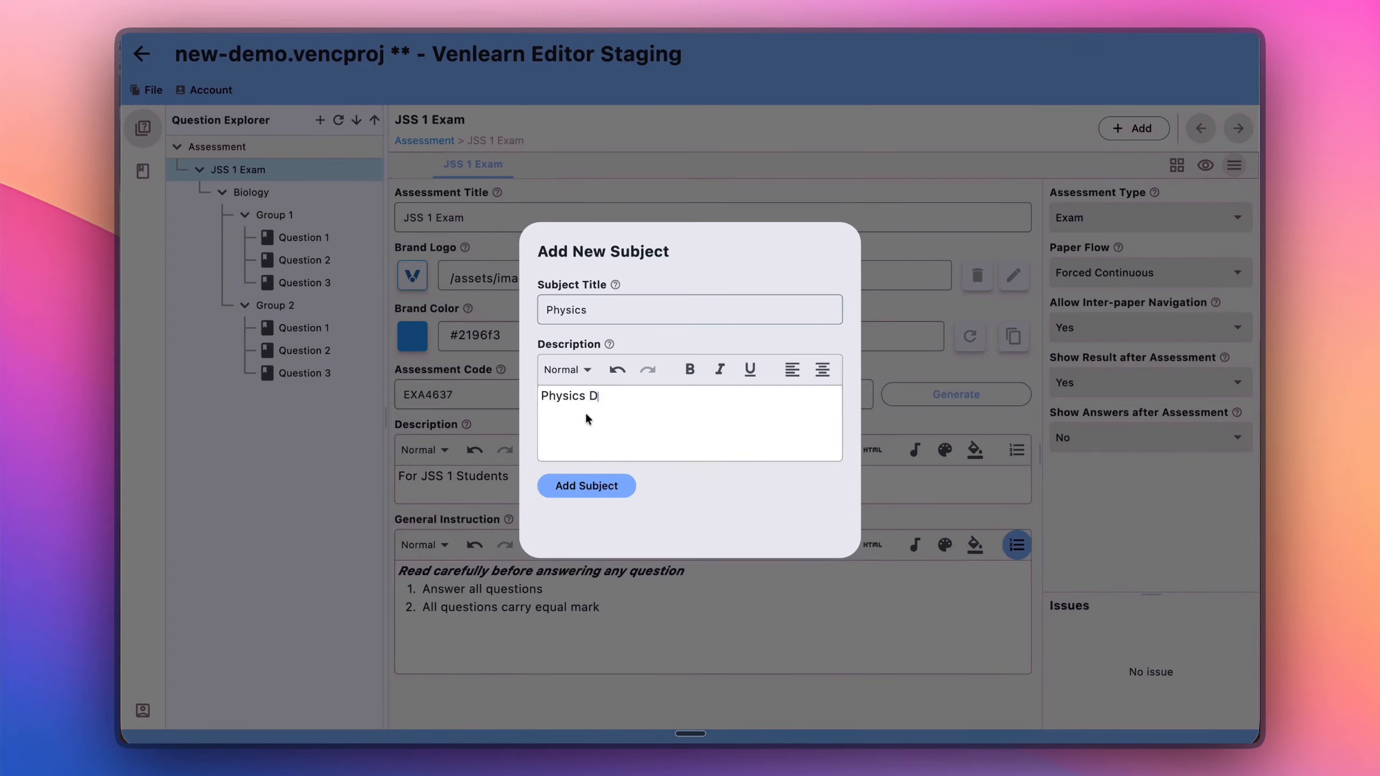
pyautogui.write('Description')
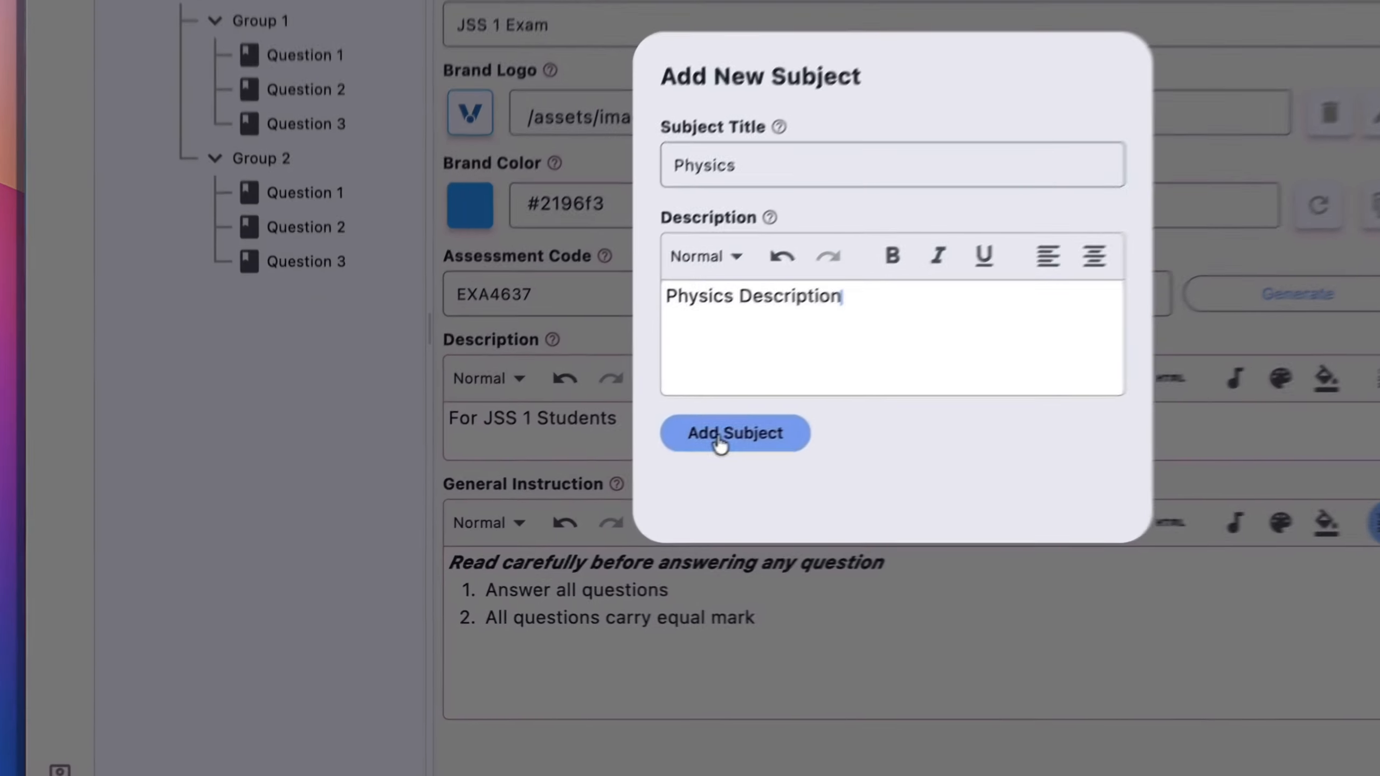
pyautogui.click(593, 489)
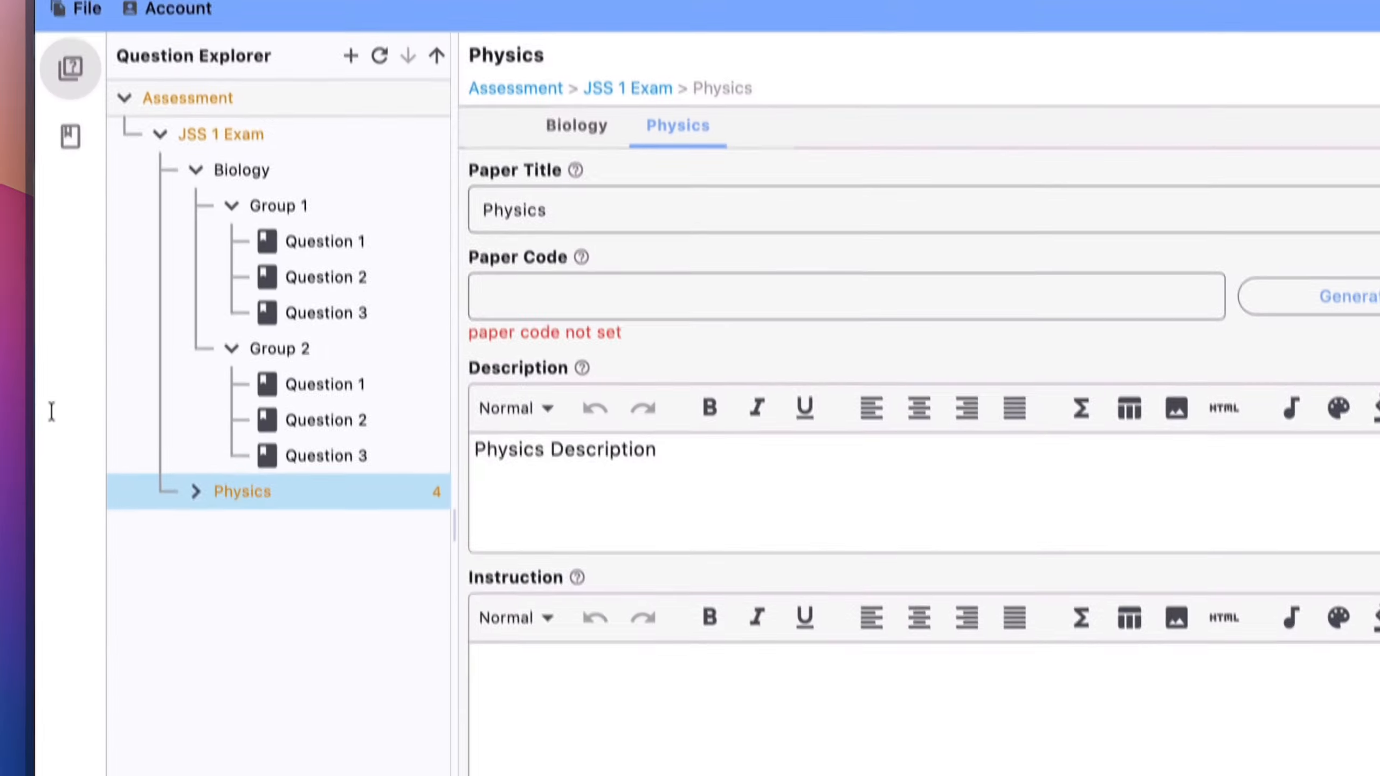
# Open subject management for JSS 1 Exam and look through the Biology, Chemistry and Physics entries
pyautogui.rightClick(311, 154)
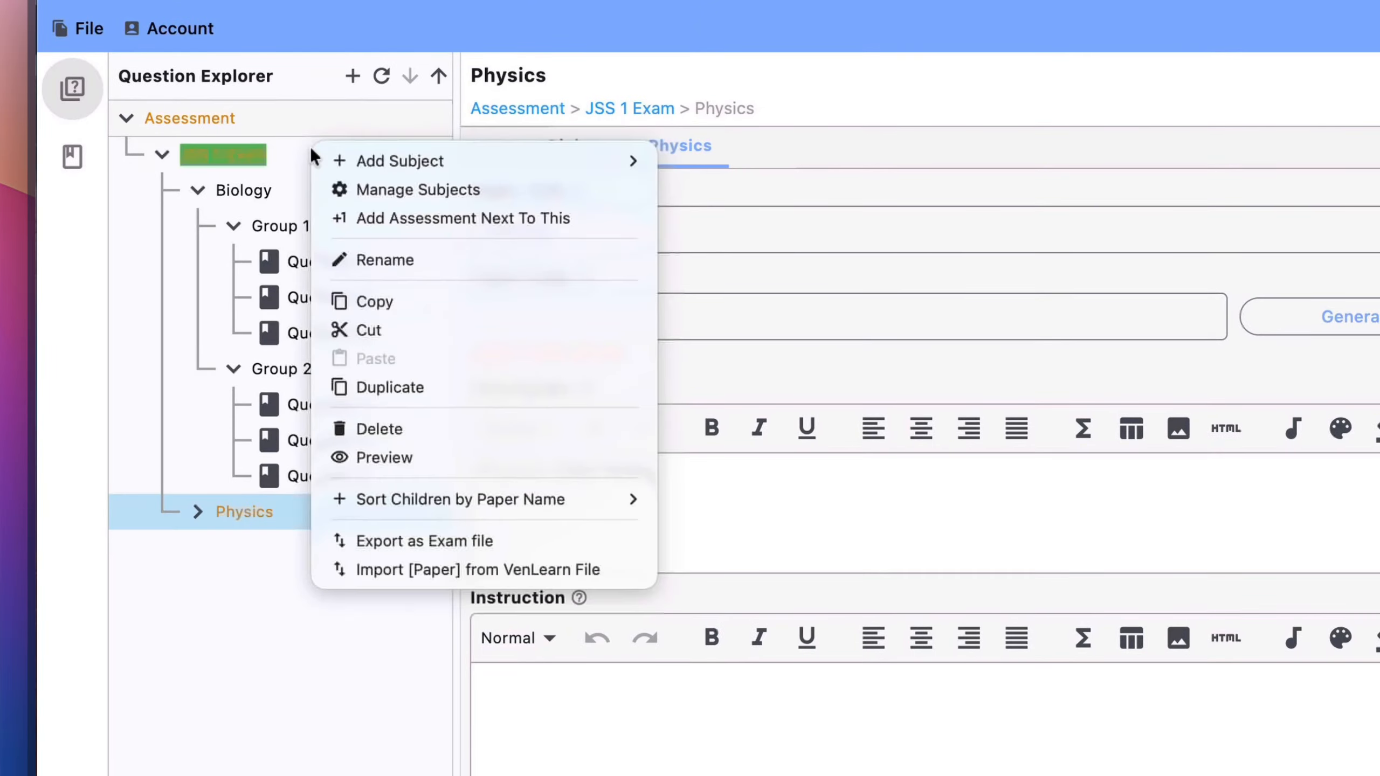
pyautogui.moveTo(498, 159)
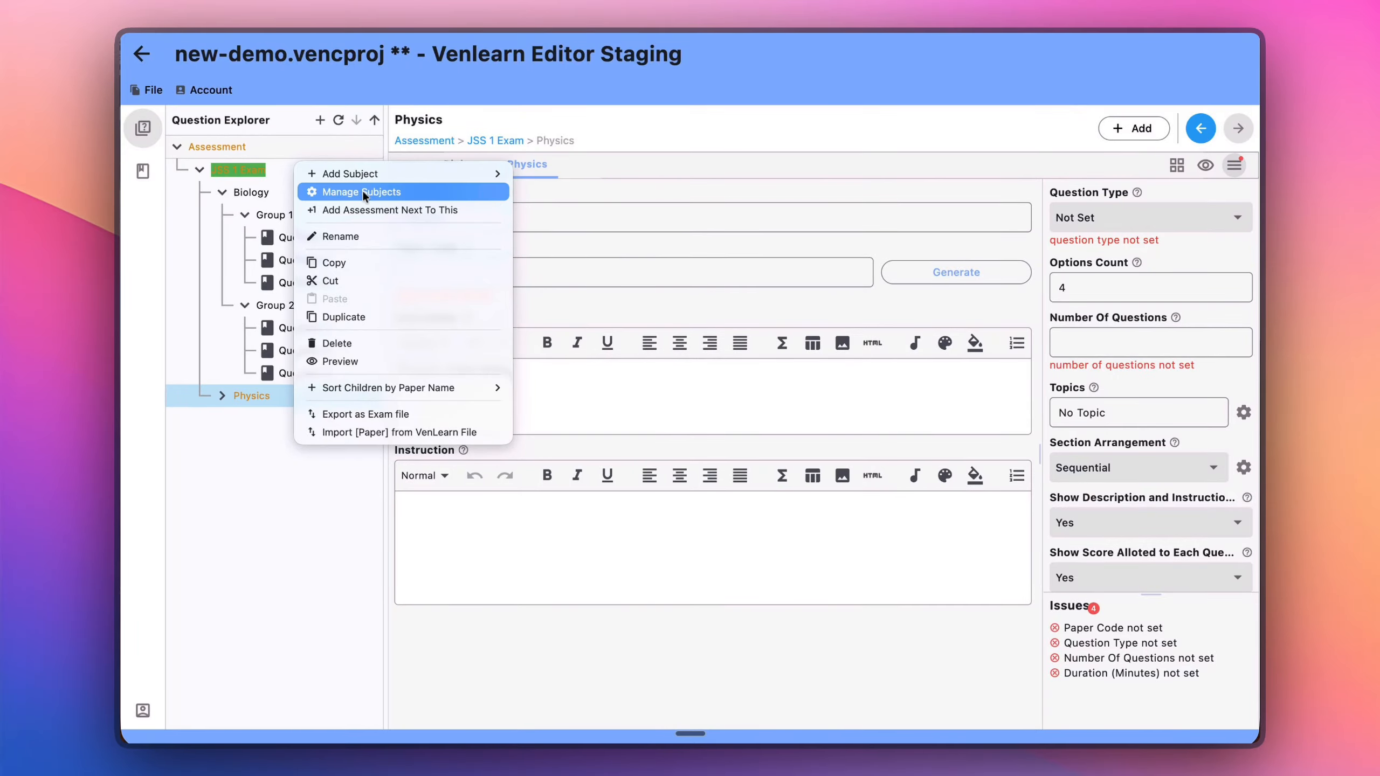
pyautogui.moveTo(499, 173)
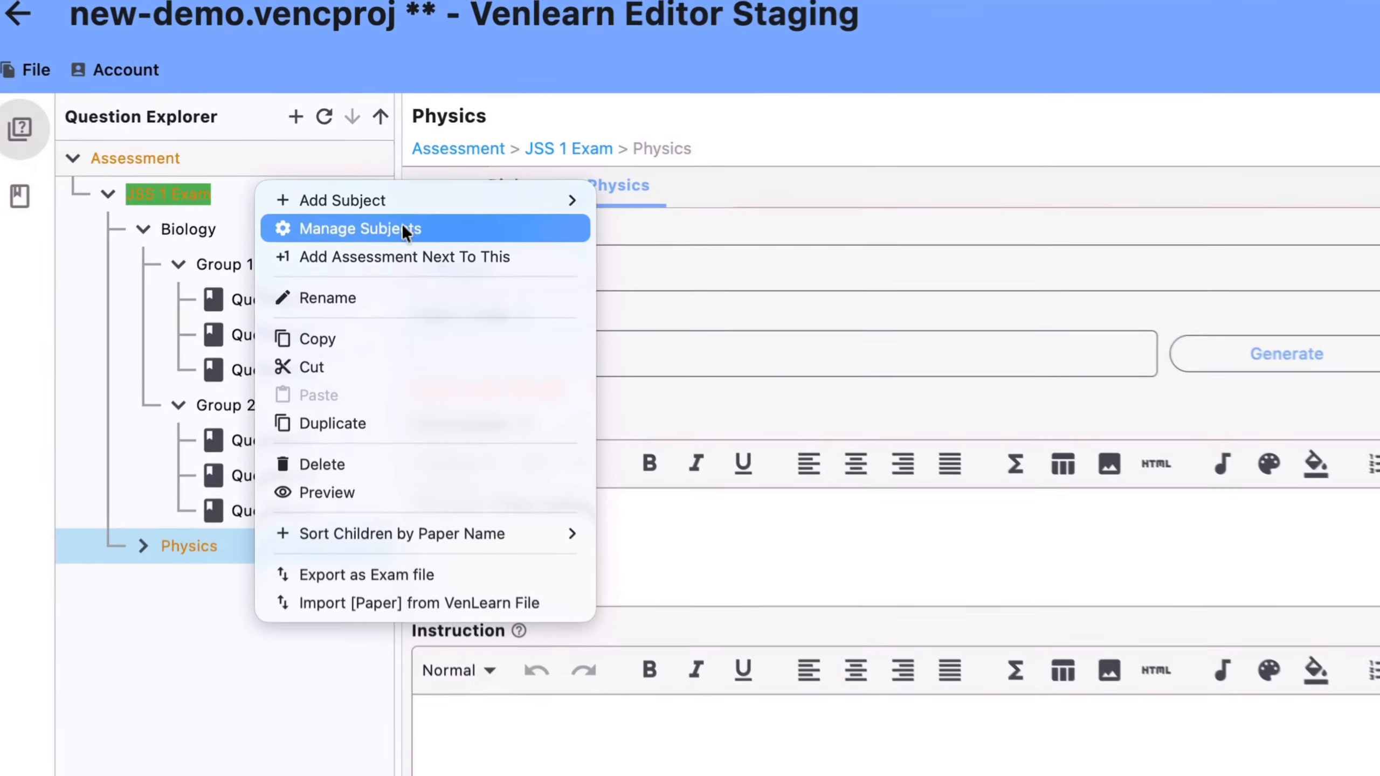
pyautogui.click(405, 230)
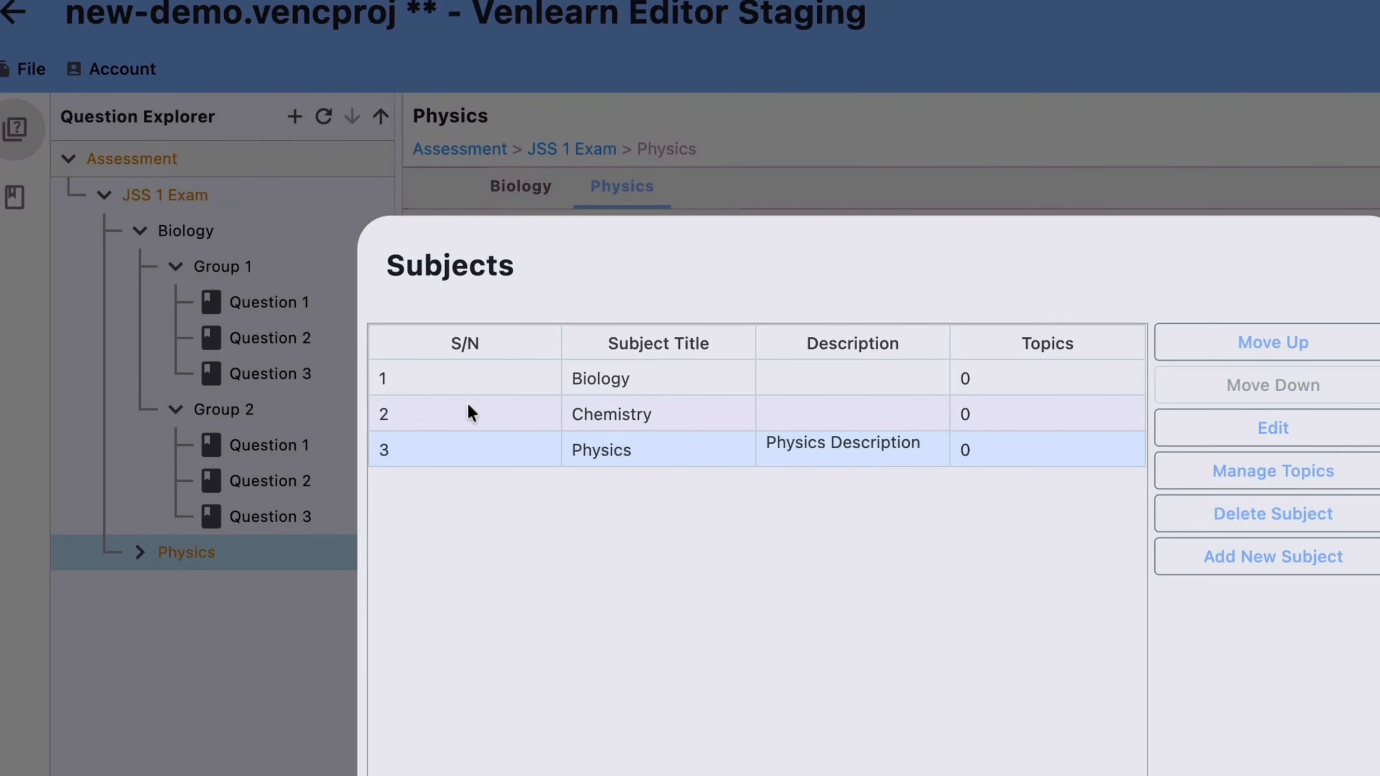
pyautogui.click(489, 375)
pyautogui.click(566, 404)
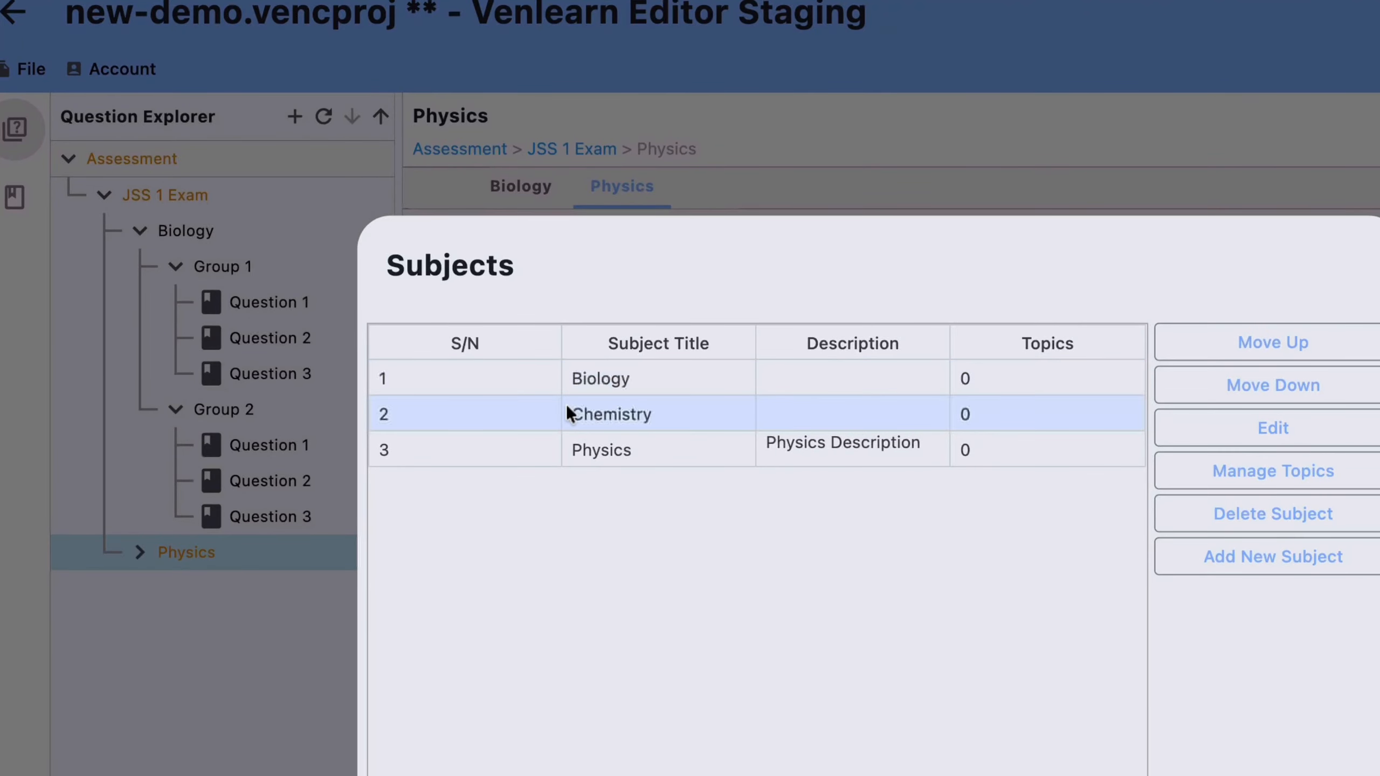
pyautogui.click(603, 388)
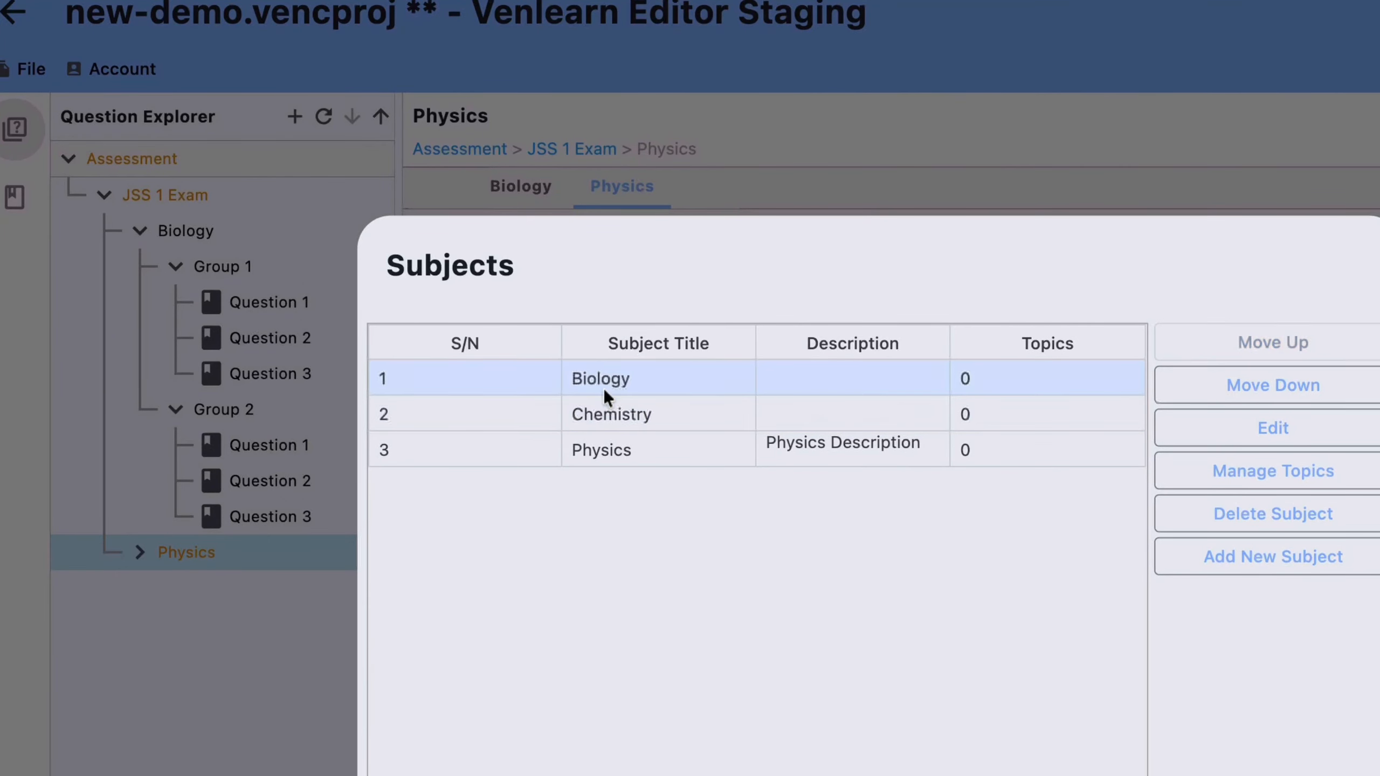
pyautogui.click(600, 422)
pyautogui.click(594, 447)
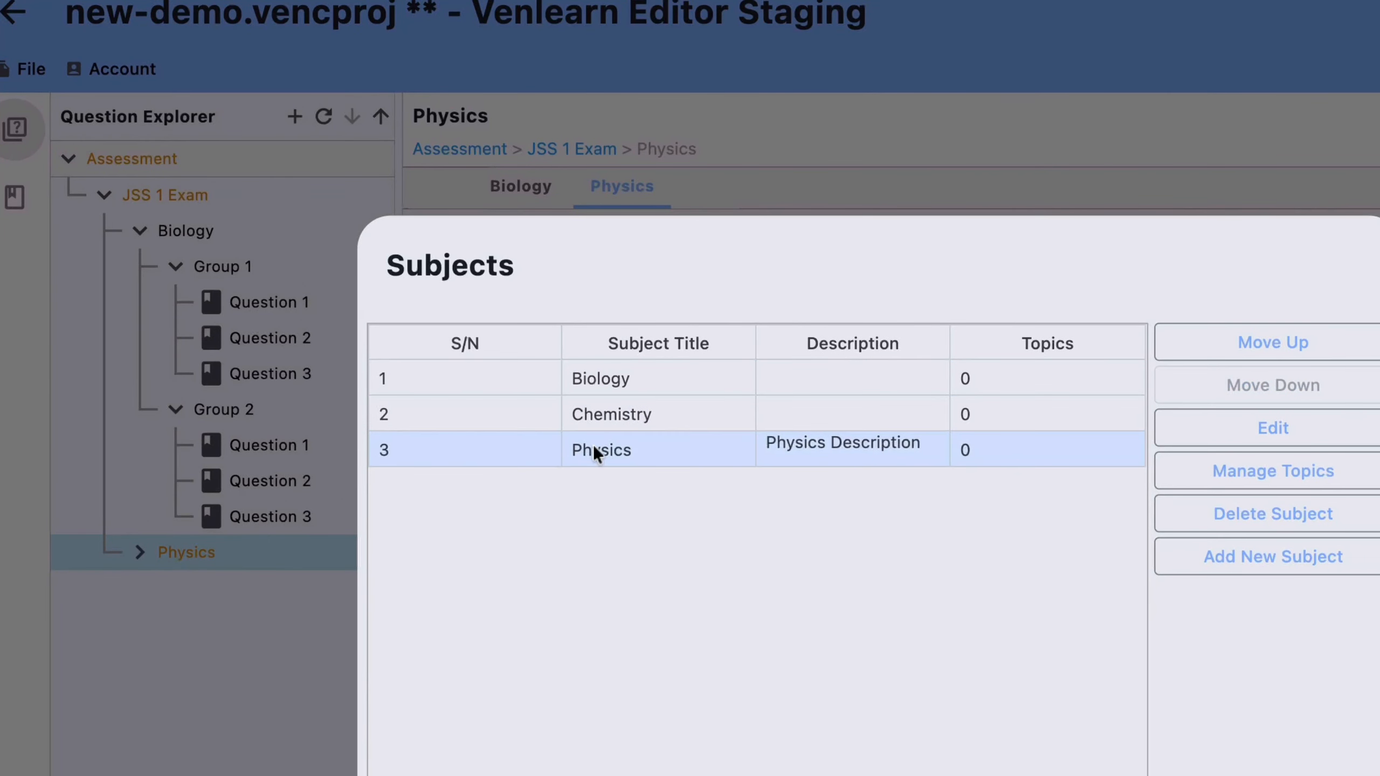
# Move Chemistry above Biology in the subjects list
pyautogui.click(635, 374)
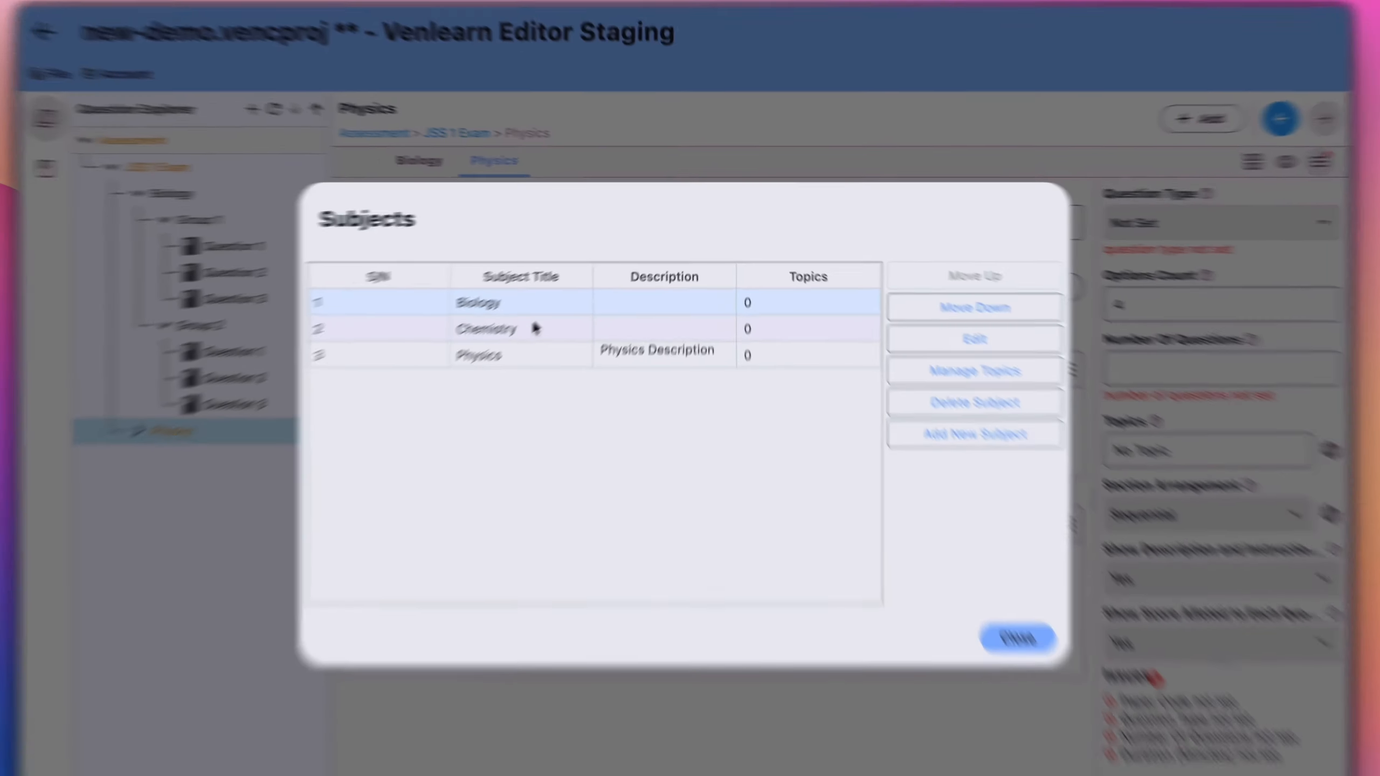
pyautogui.click(530, 305)
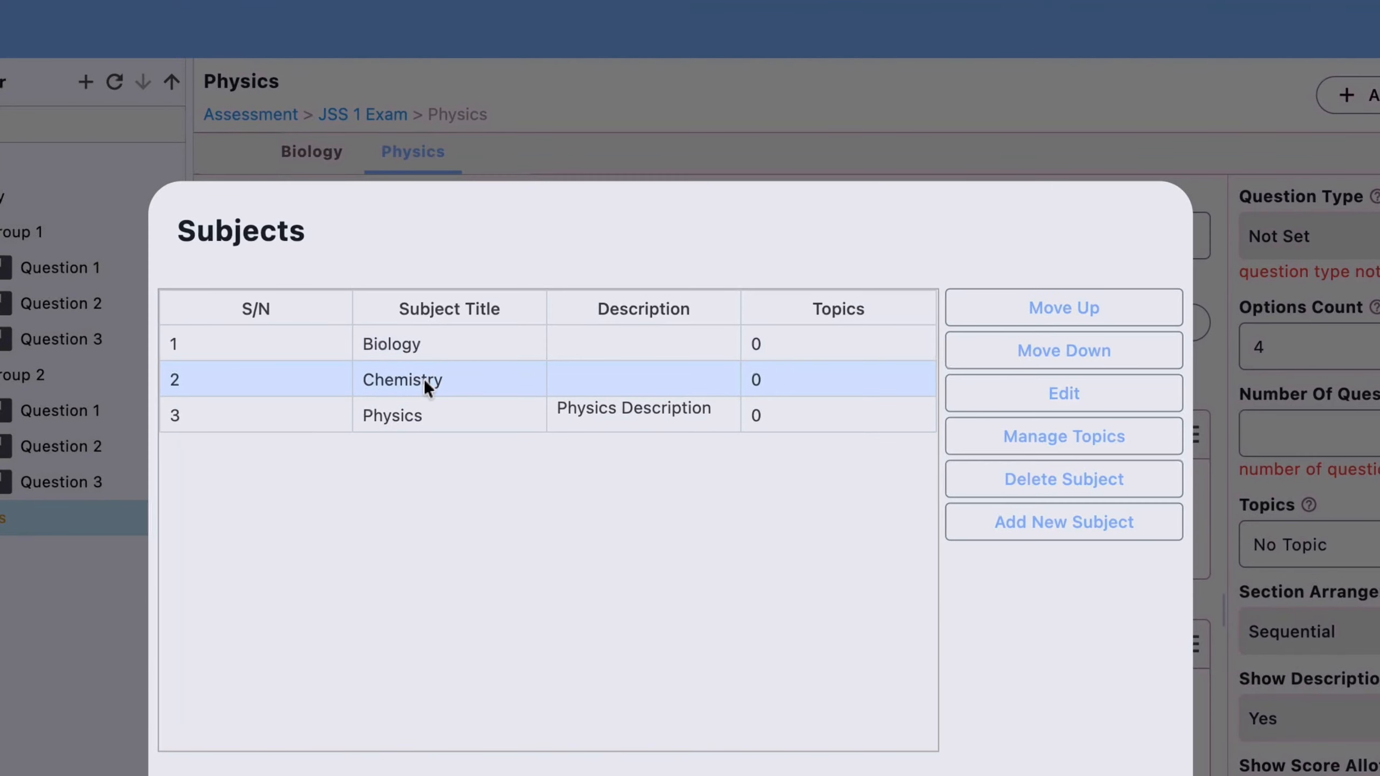
pyautogui.click(1076, 312)
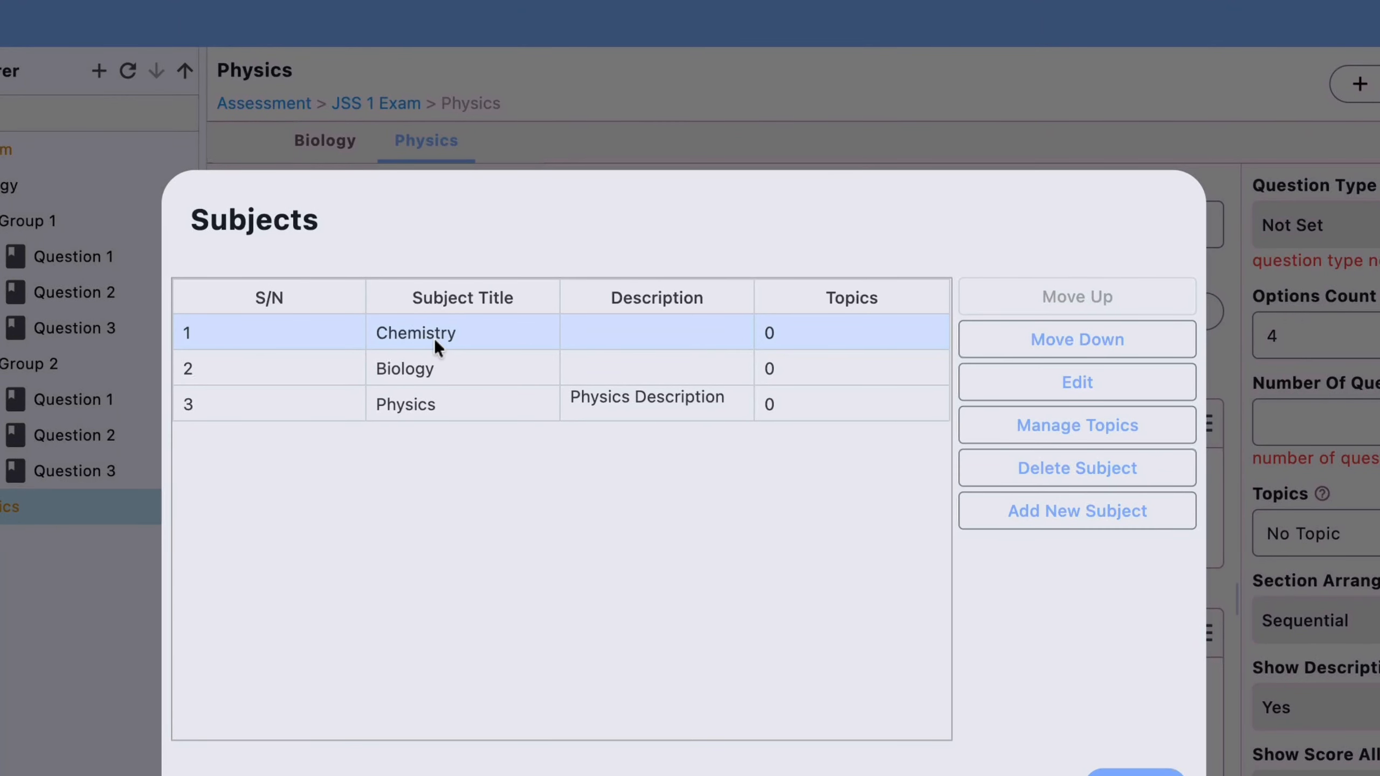
# Move Physics up one place in the subjects list and back down again
pyautogui.click(421, 405)
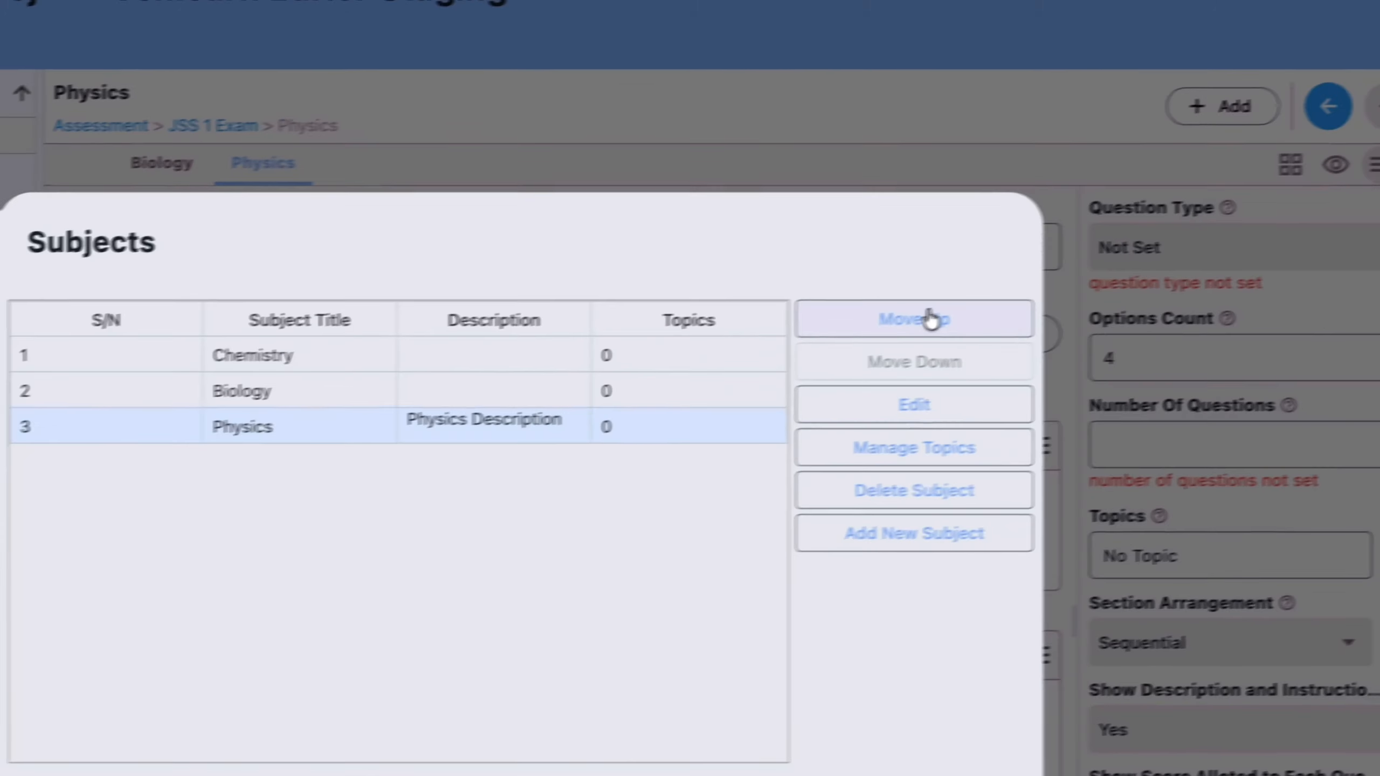
pyautogui.click(1098, 296)
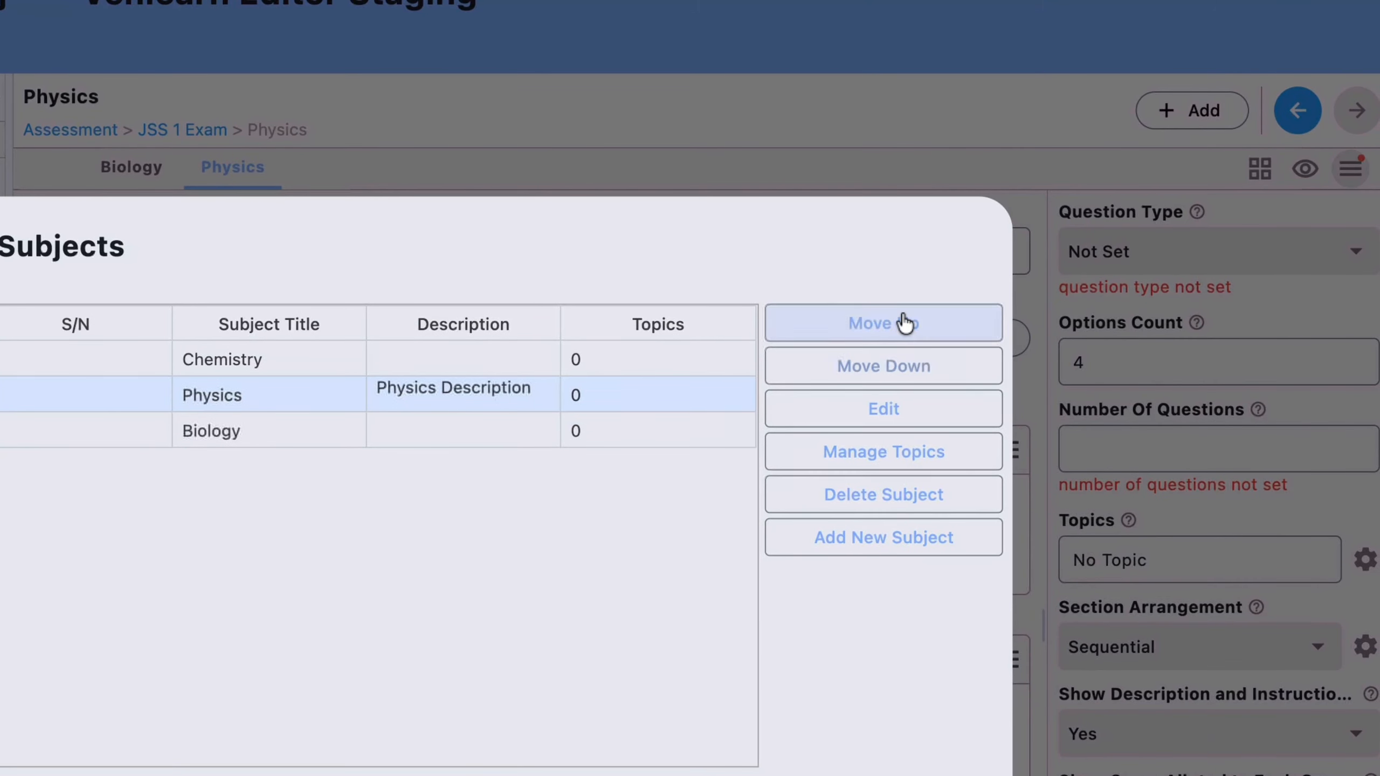
pyautogui.click(879, 380)
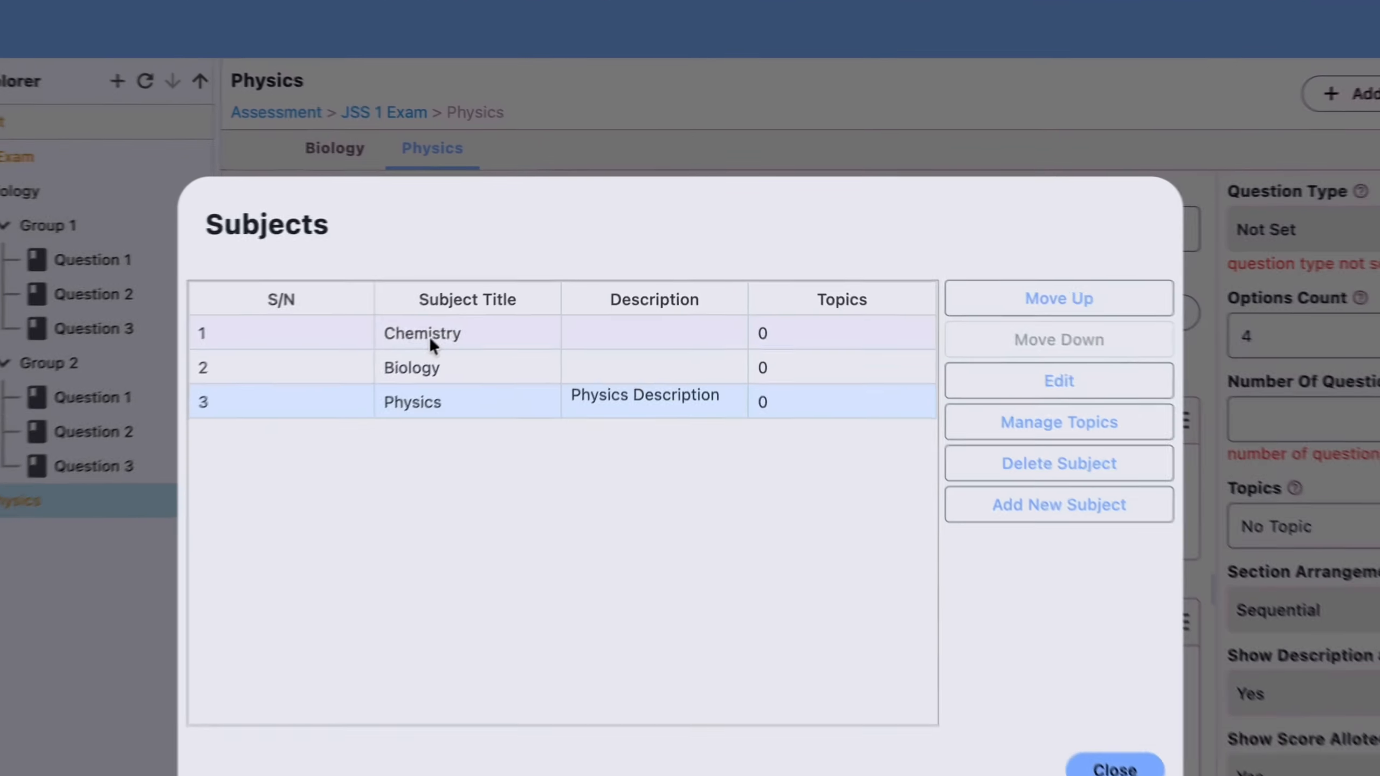
# Give the Chemistry subject the description "Chemistry description" and save the edit
pyautogui.click(526, 288)
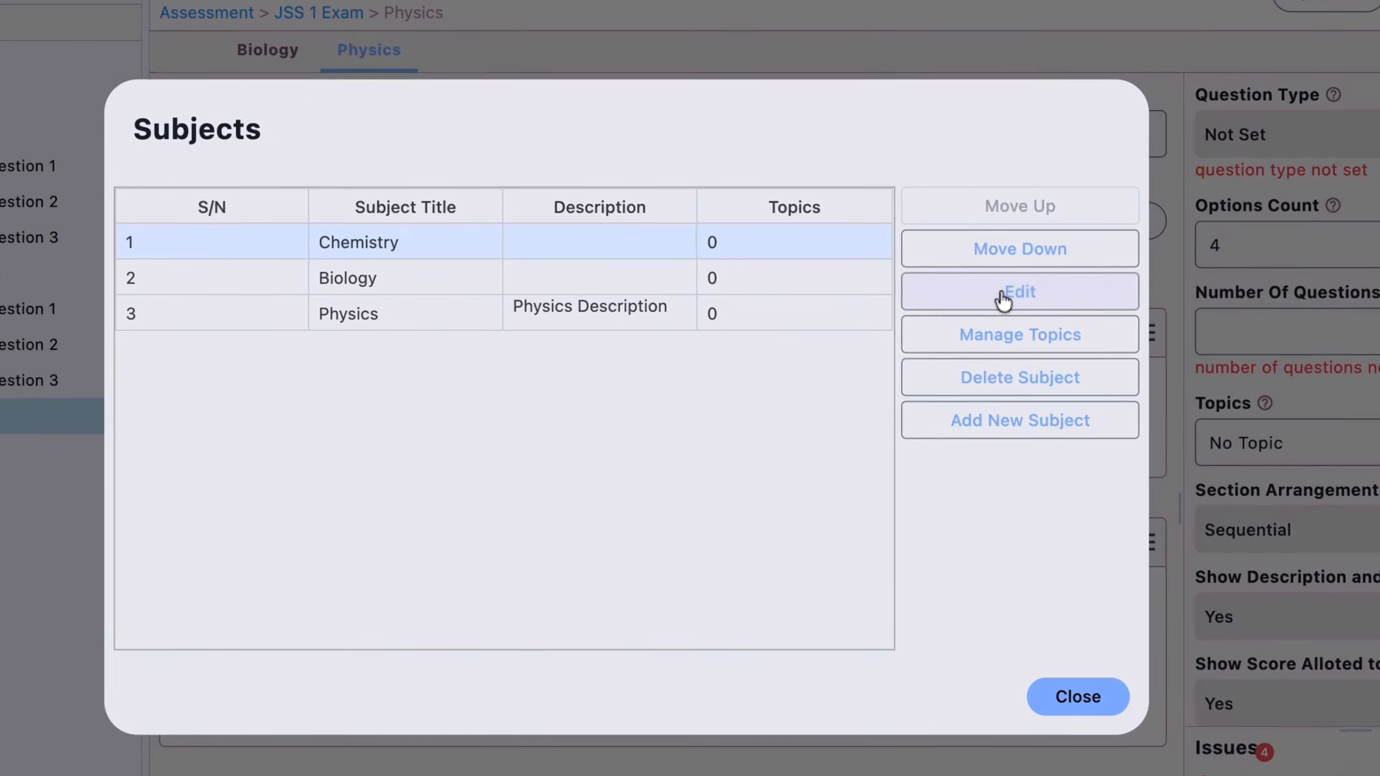
pyautogui.click(1059, 387)
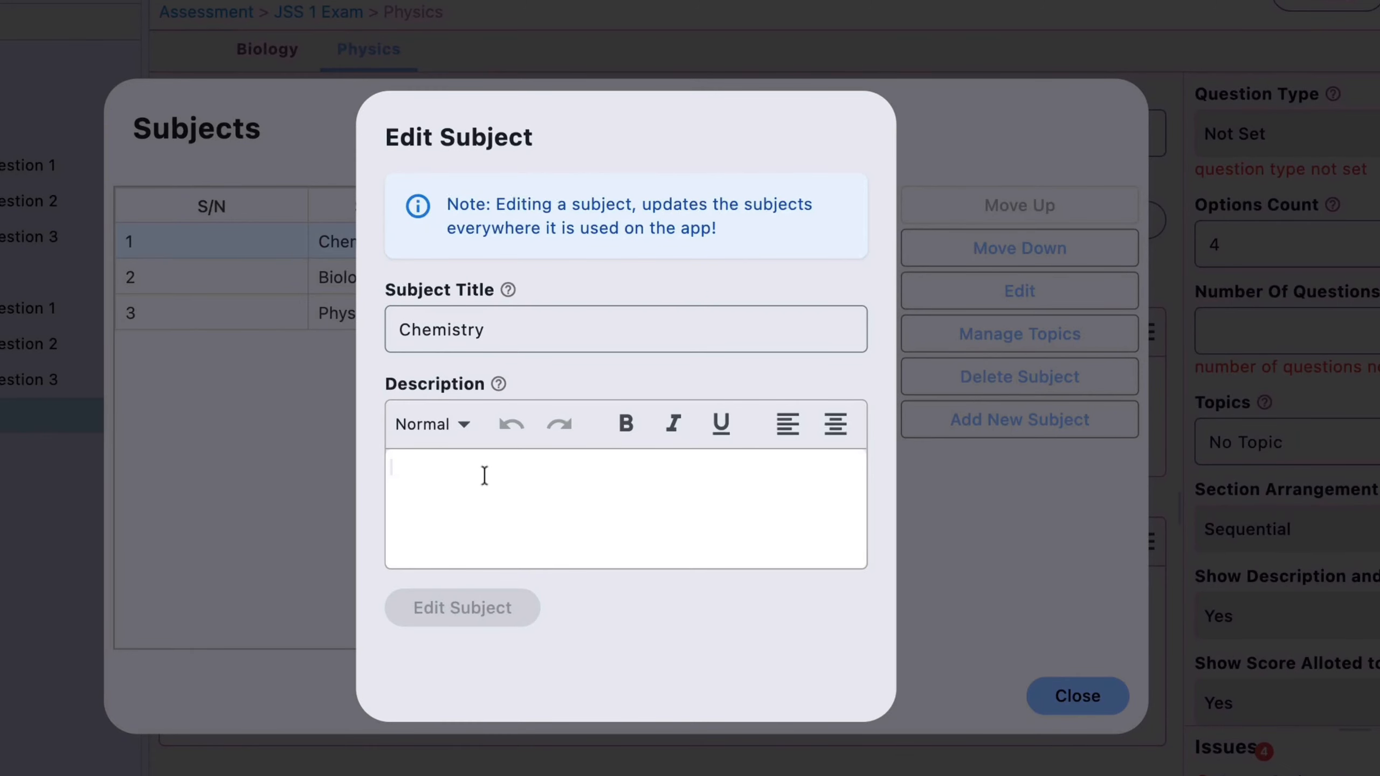
pyautogui.write('Chemistr')
pyautogui.write('y descripti')
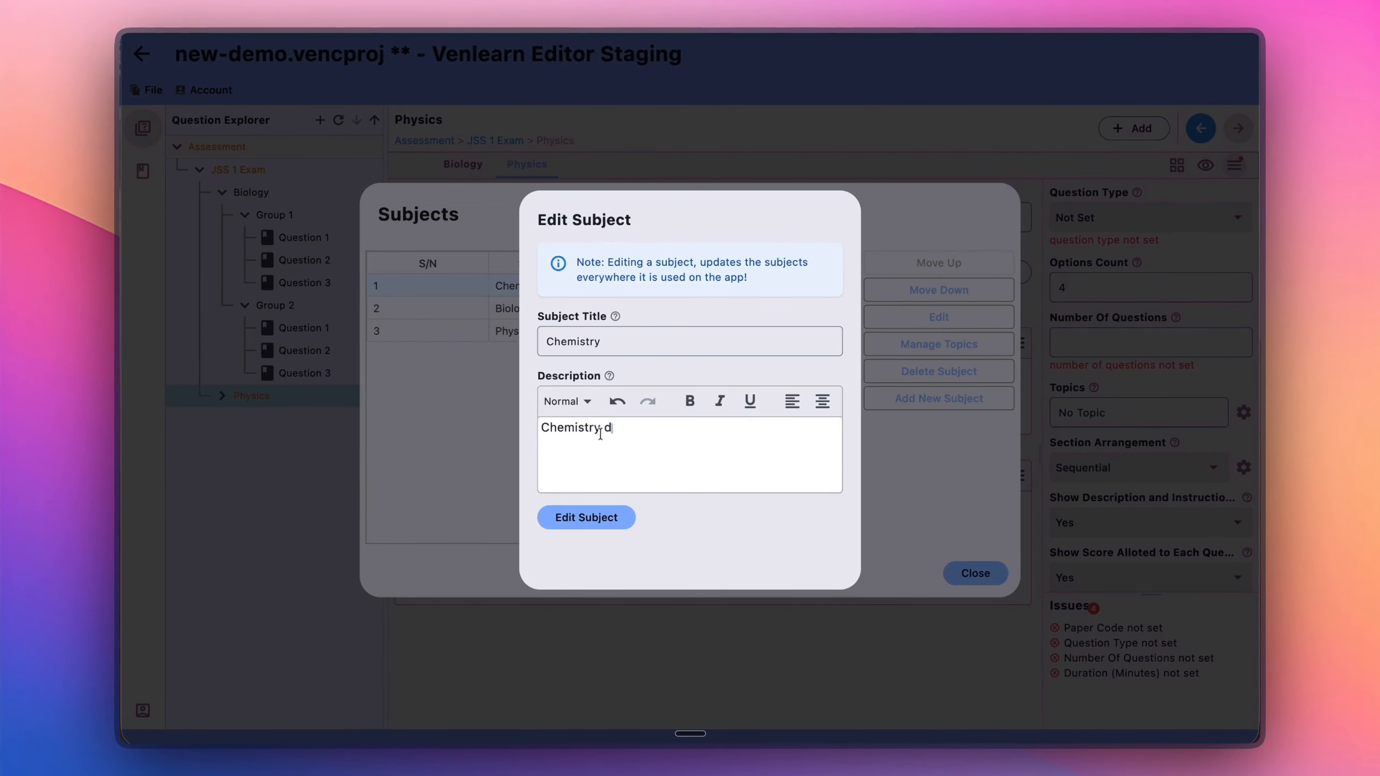
pyautogui.write('on')
pyautogui.click(605, 340)
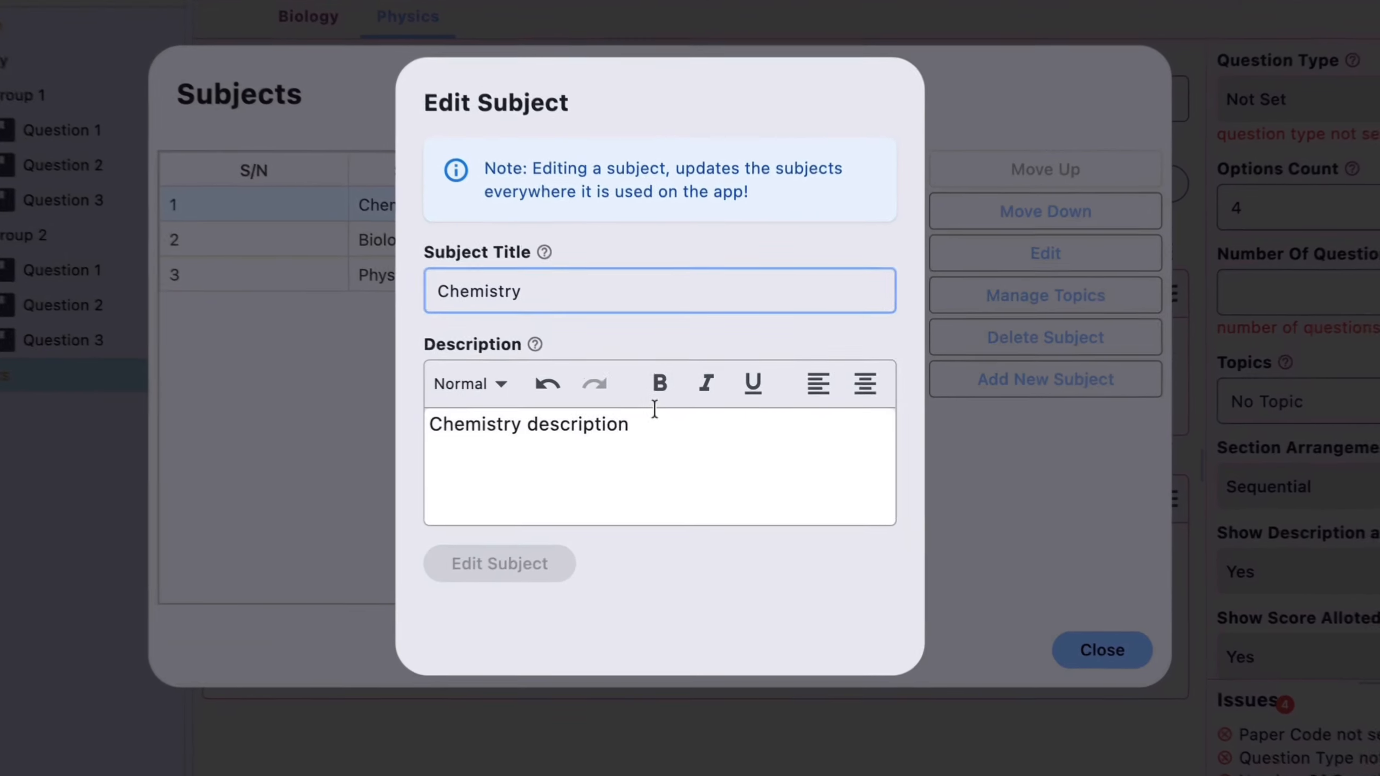
pyautogui.click(685, 428)
pyautogui.press('BackSpace')
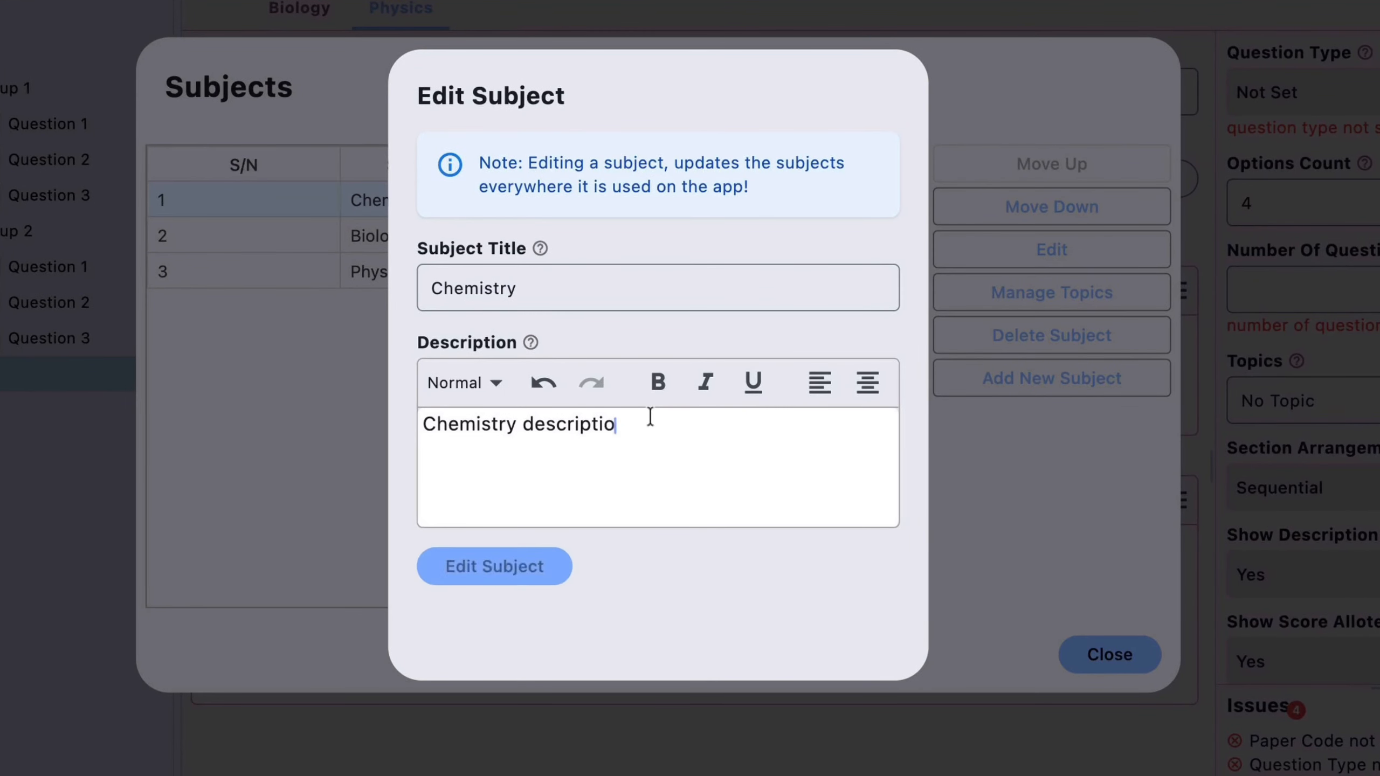
pyautogui.write('n')
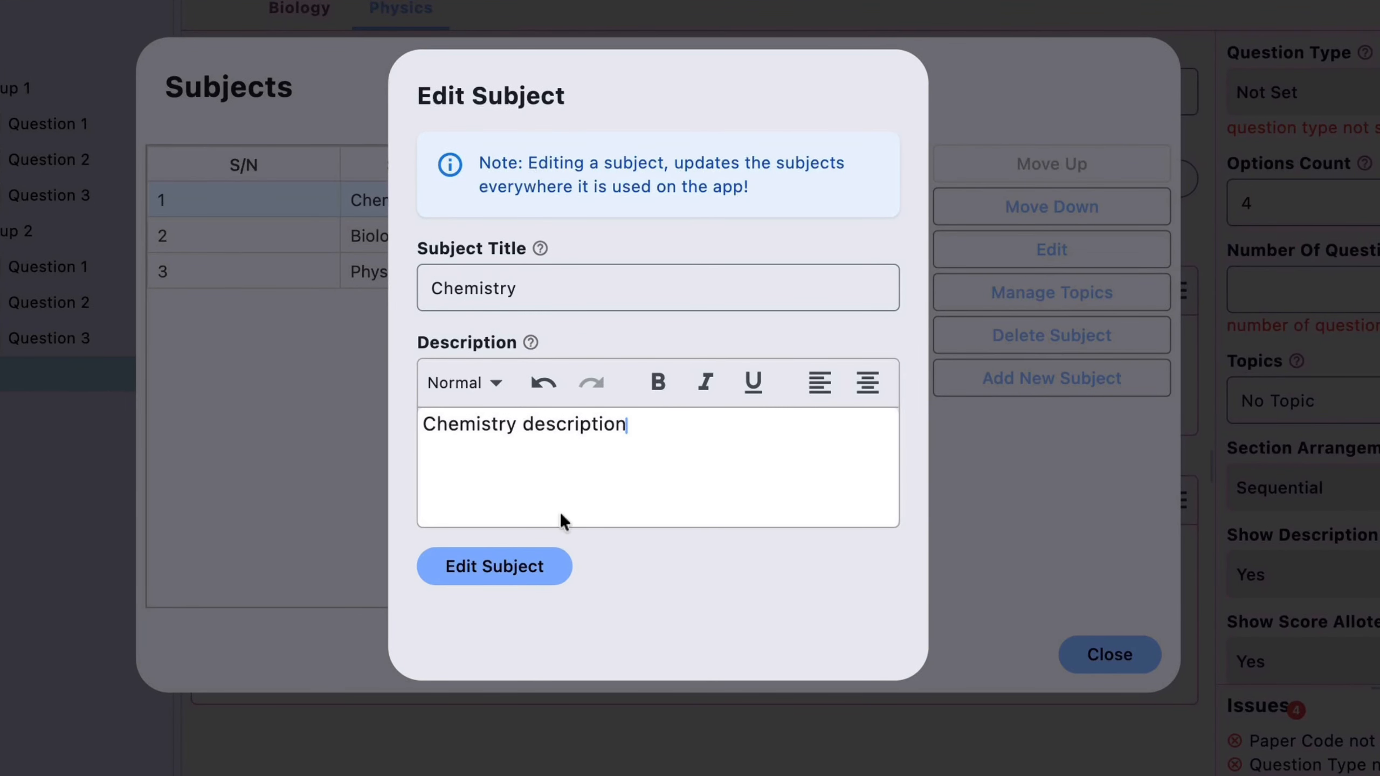
pyautogui.click(497, 568)
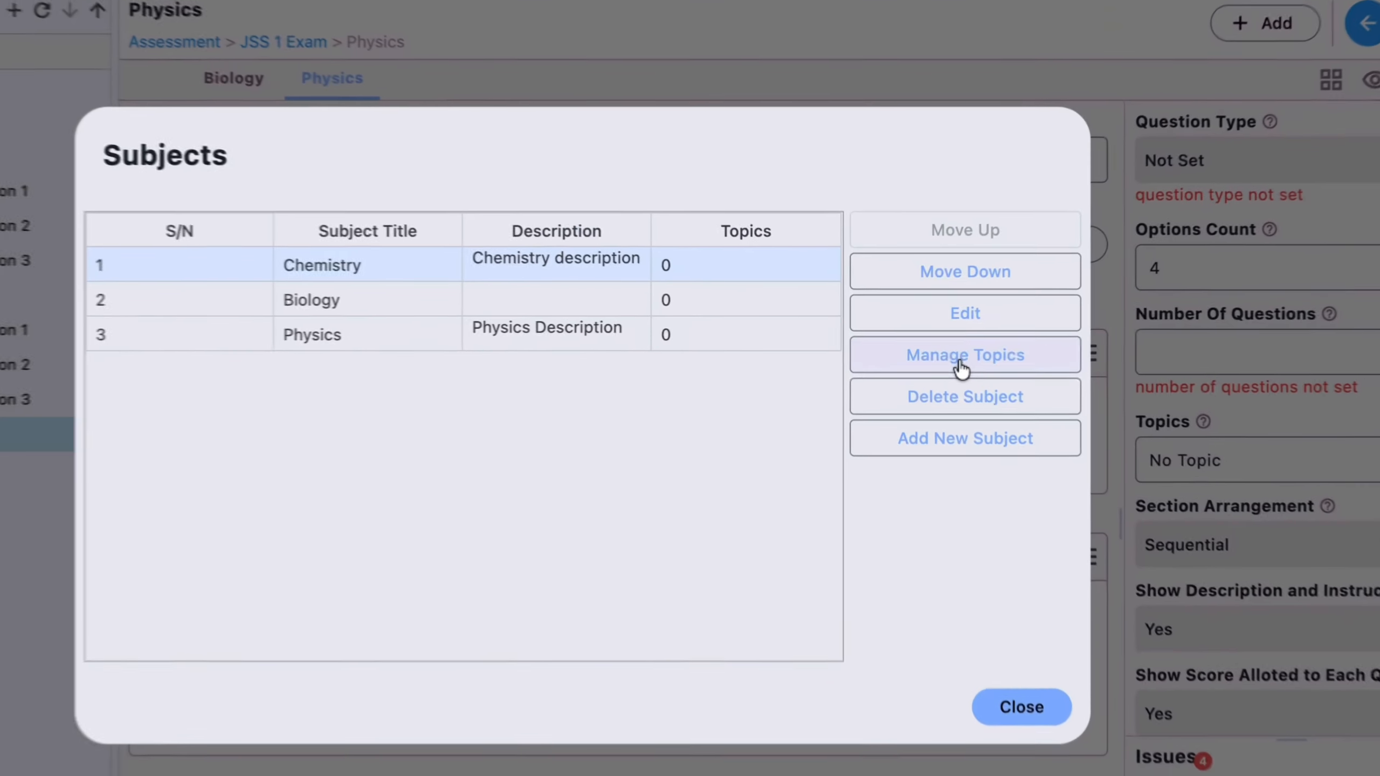
# Open topic management for Chemistry, look at its options and close it again
pyautogui.click(935, 345)
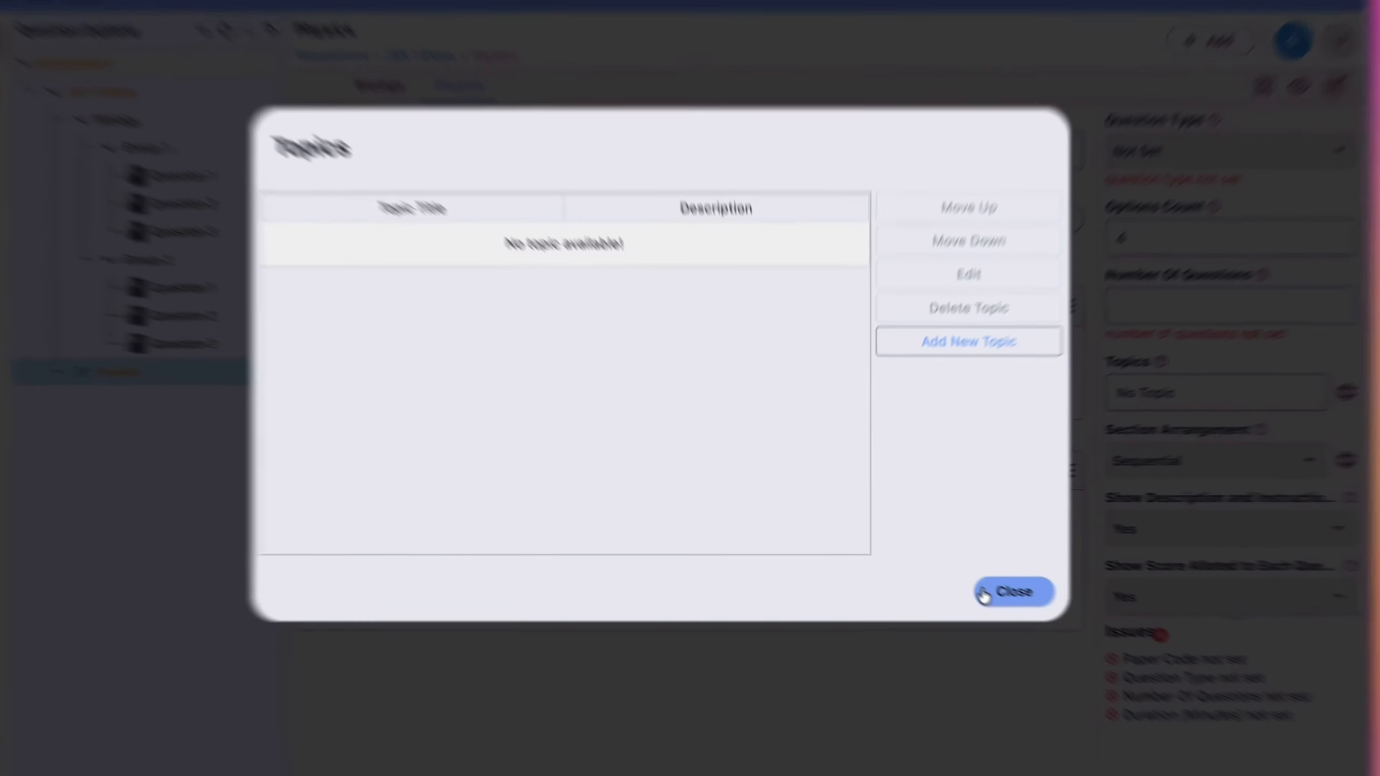
pyautogui.click(972, 571)
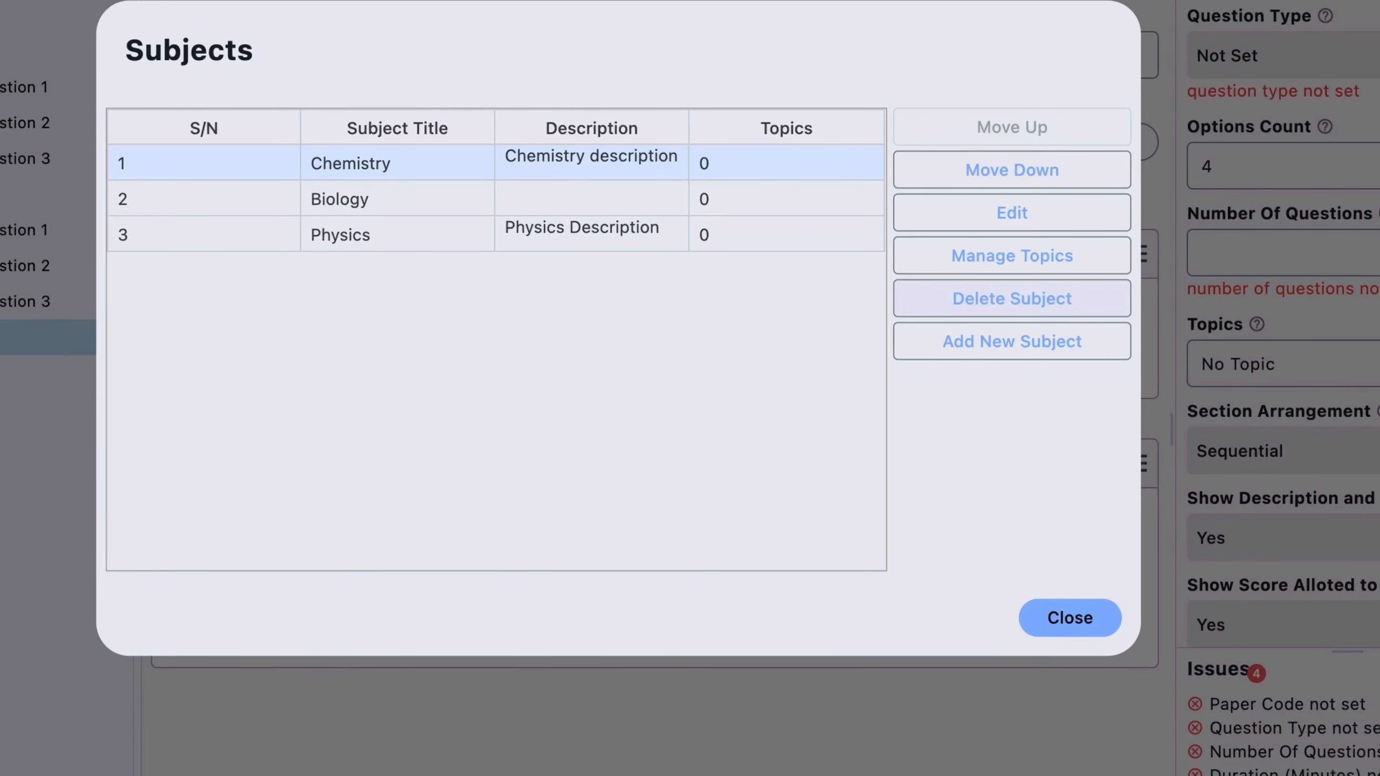
# Try to delete the Biology subject from the subjects list
pyautogui.click(476, 209)
pyautogui.click(990, 306)
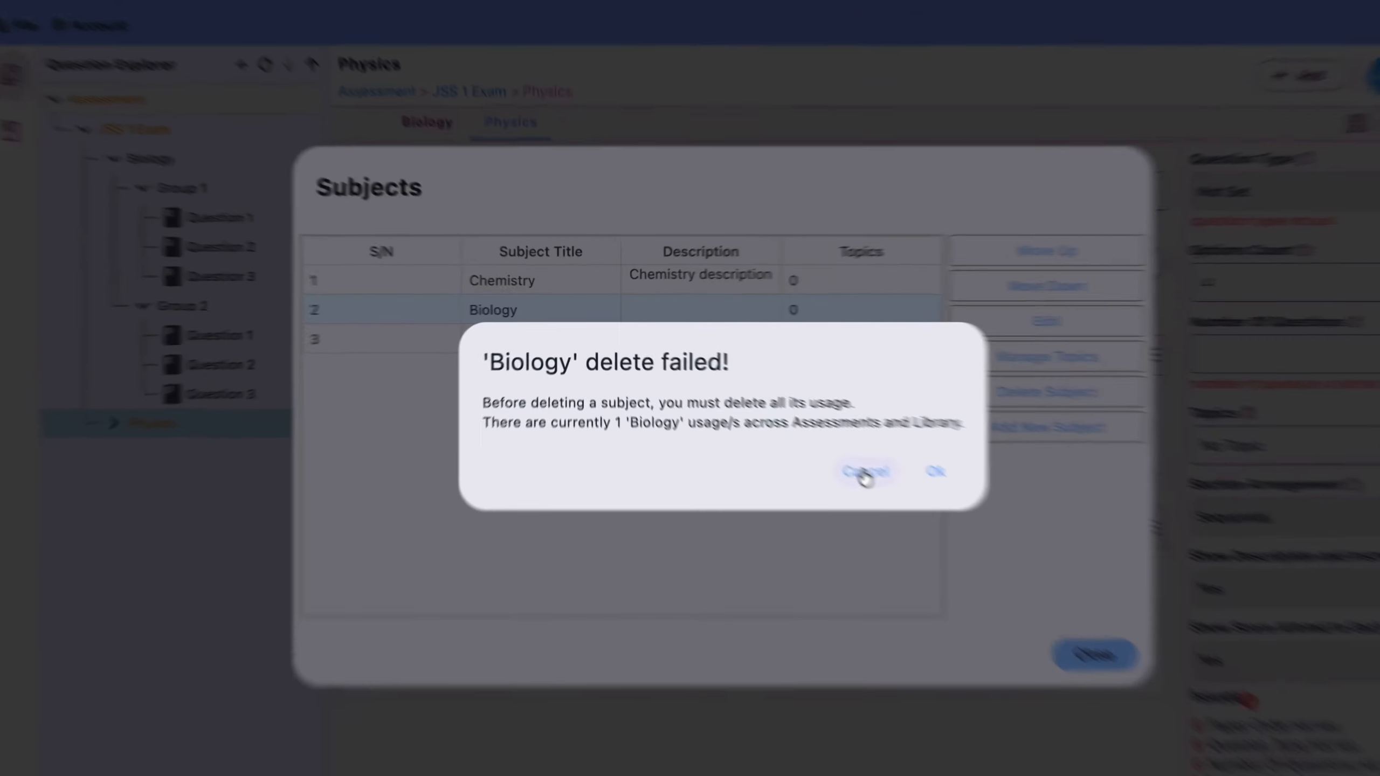
pyautogui.click(799, 432)
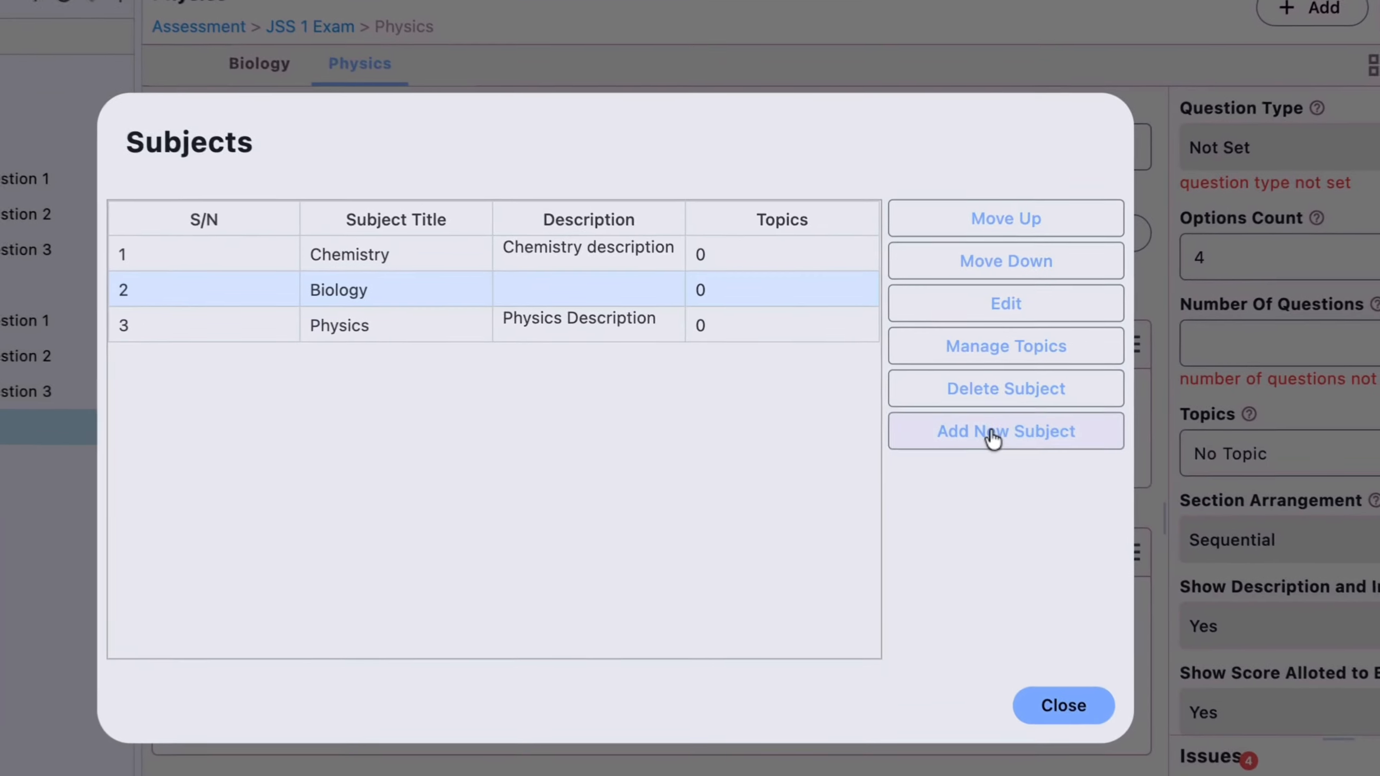
# Start a new subject in the subjects list and title it "Economics"
pyautogui.click(956, 401)
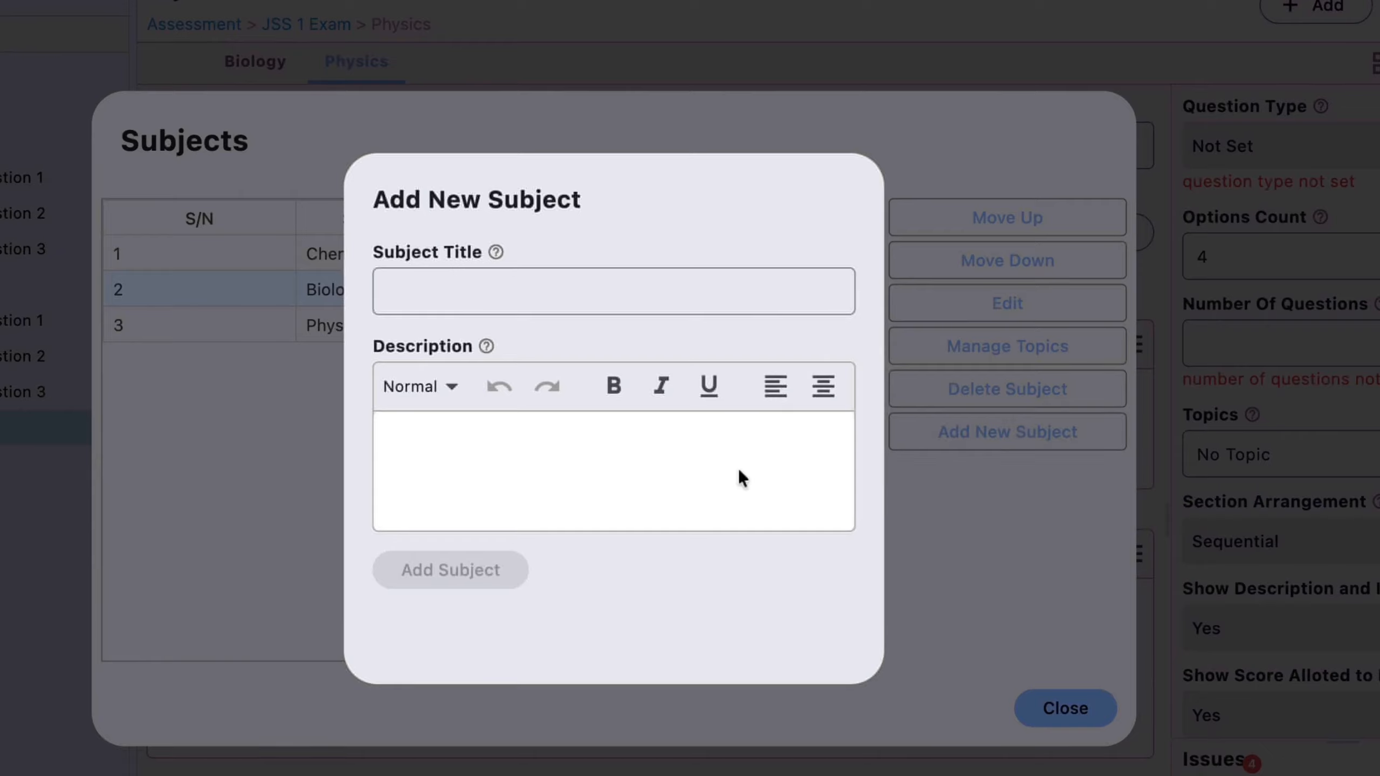
pyautogui.click(513, 287)
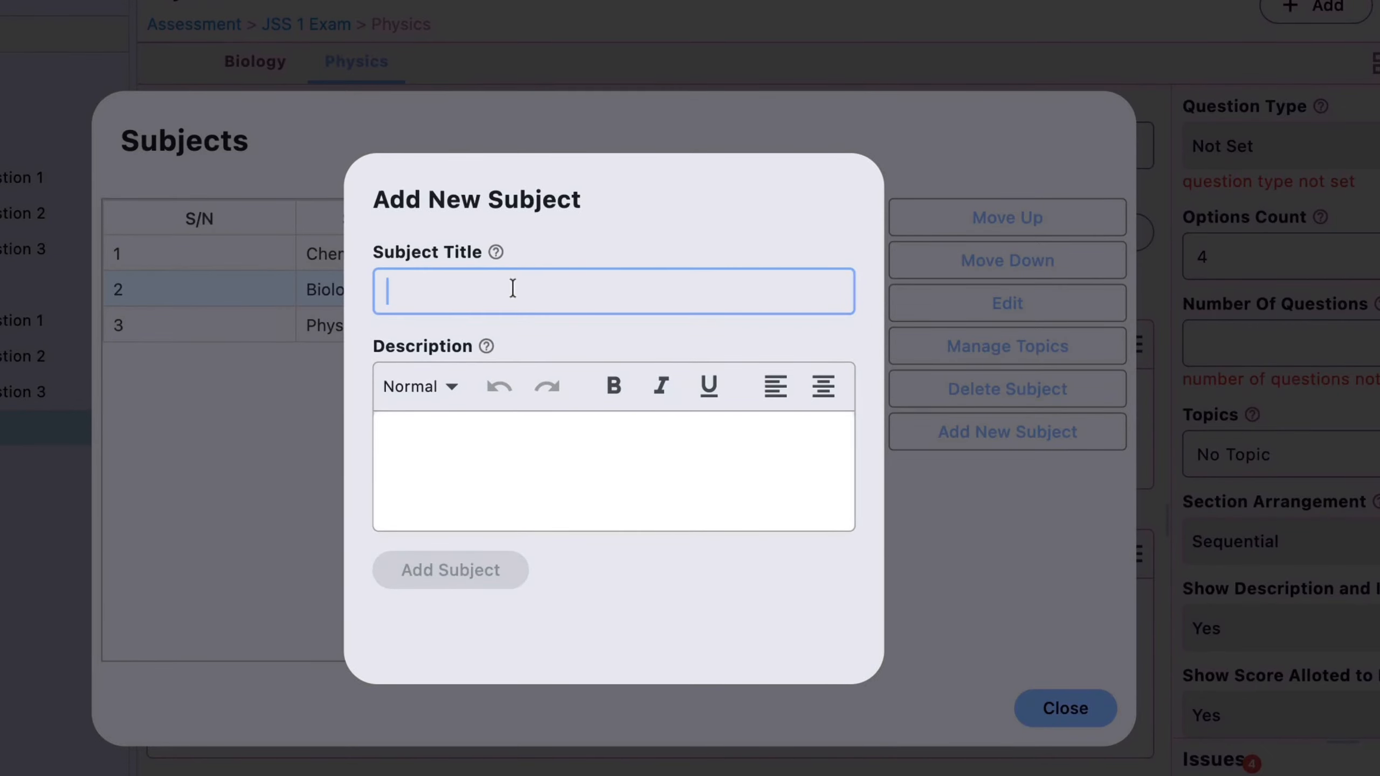
pyautogui.write('Econmic')
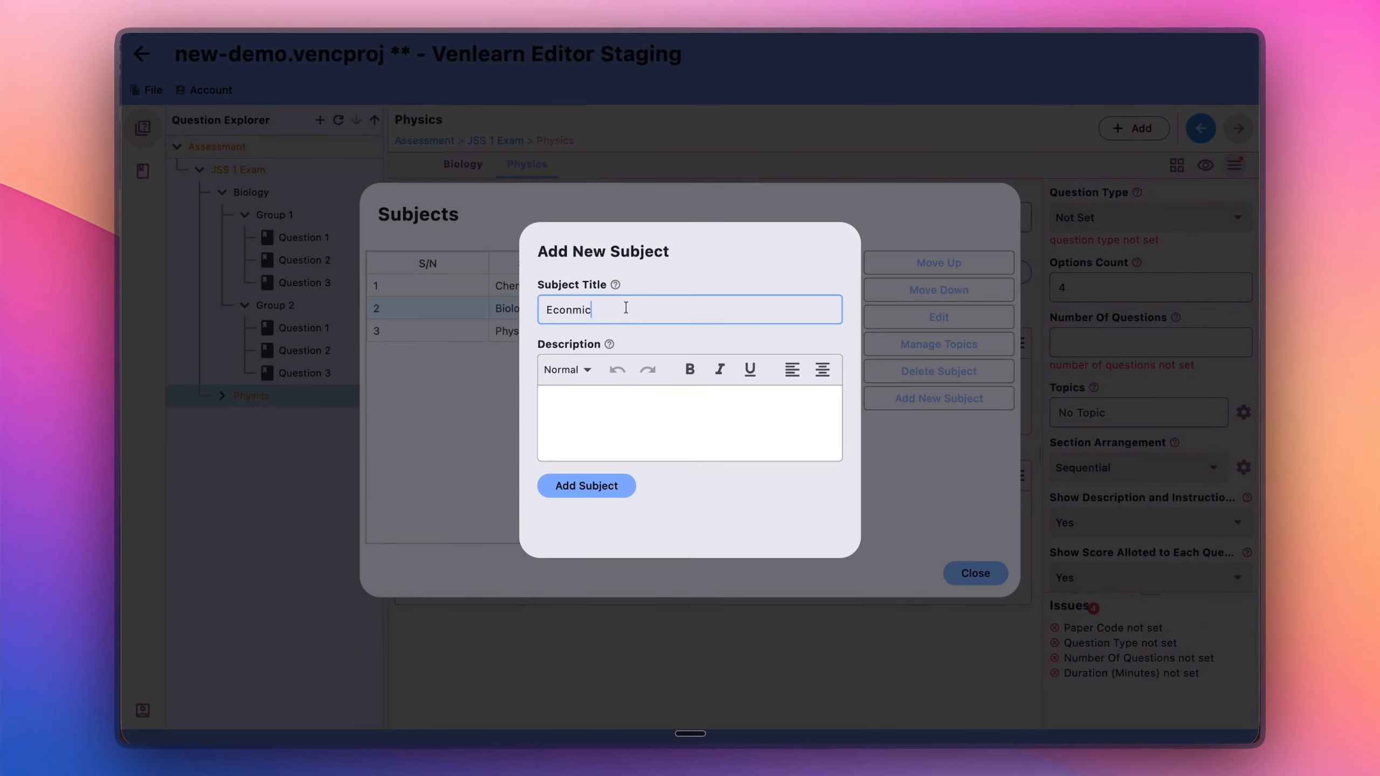
pyautogui.press('BackSpace')
pyautogui.press('BackSpace')
pyautogui.press('BackSpace')
pyautogui.write('omics')
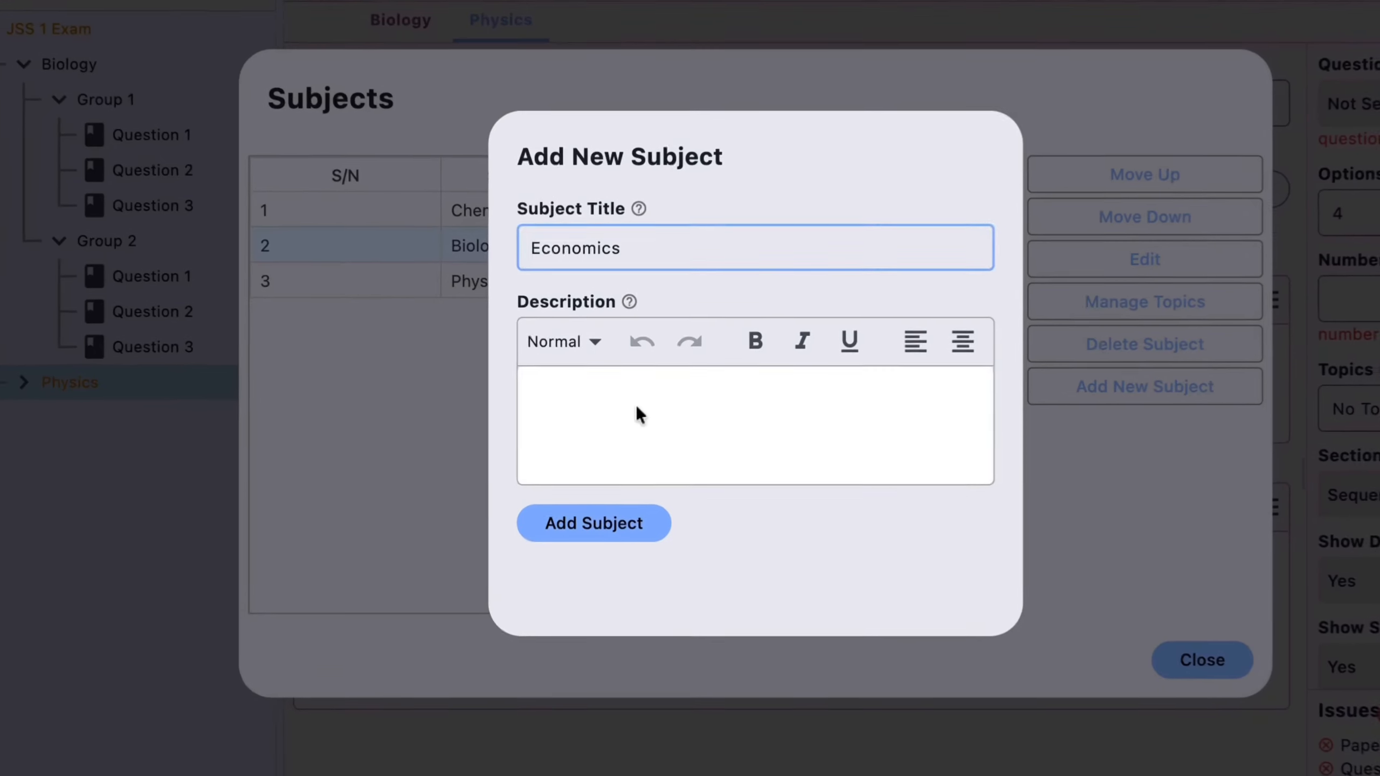
# Describe the new subject as "Economics description", add it and close the subjects list
pyautogui.click(614, 410)
pyautogui.write('Ex')
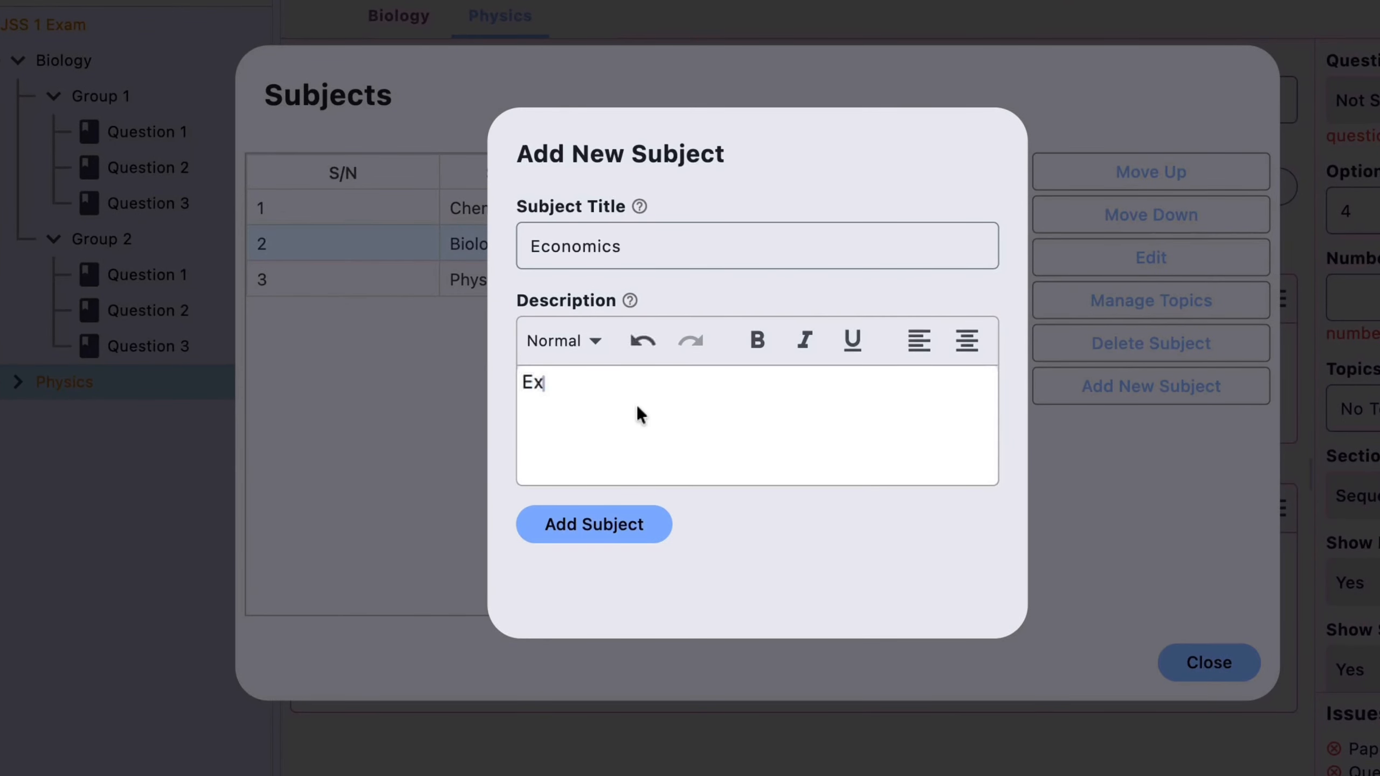
pyautogui.press('BackSpace')
pyautogui.write('conomic')
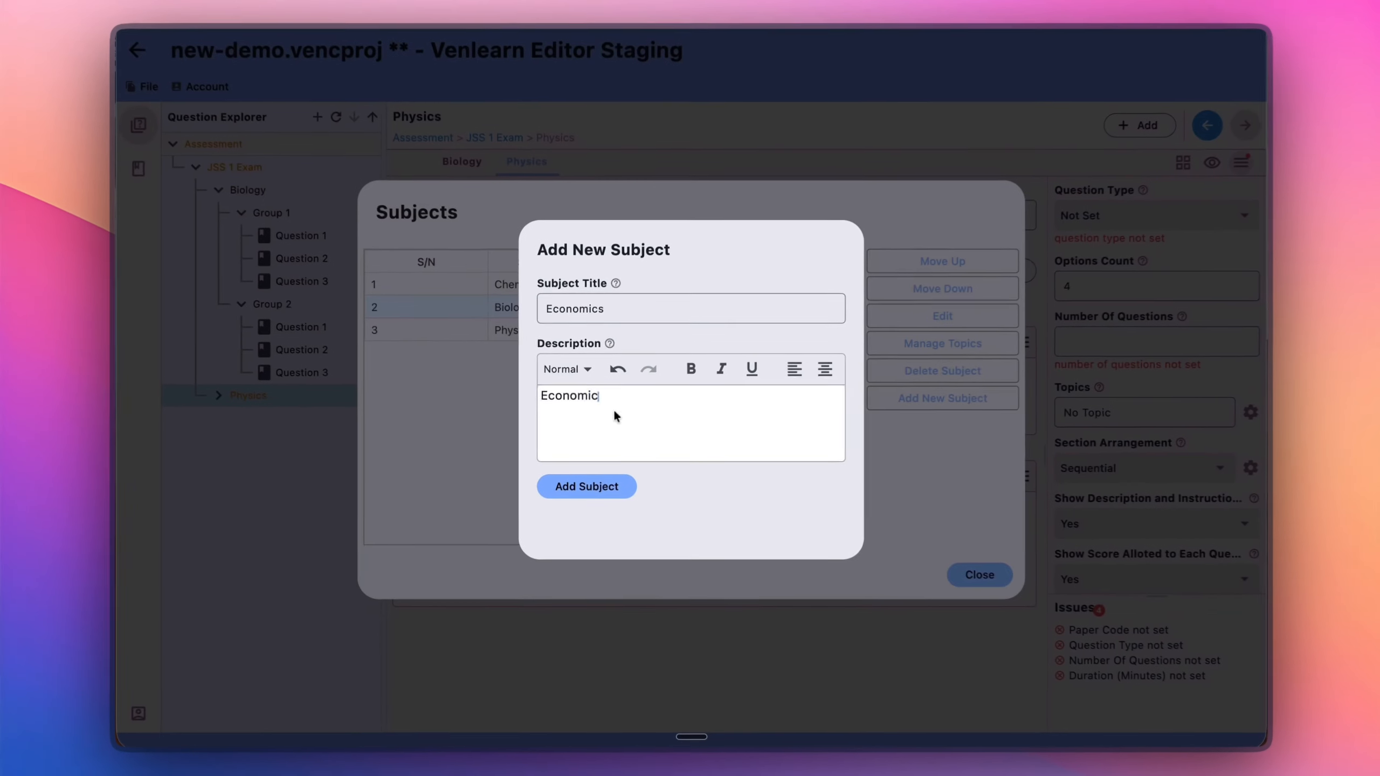
pyautogui.write('s d')
pyautogui.write('escription')
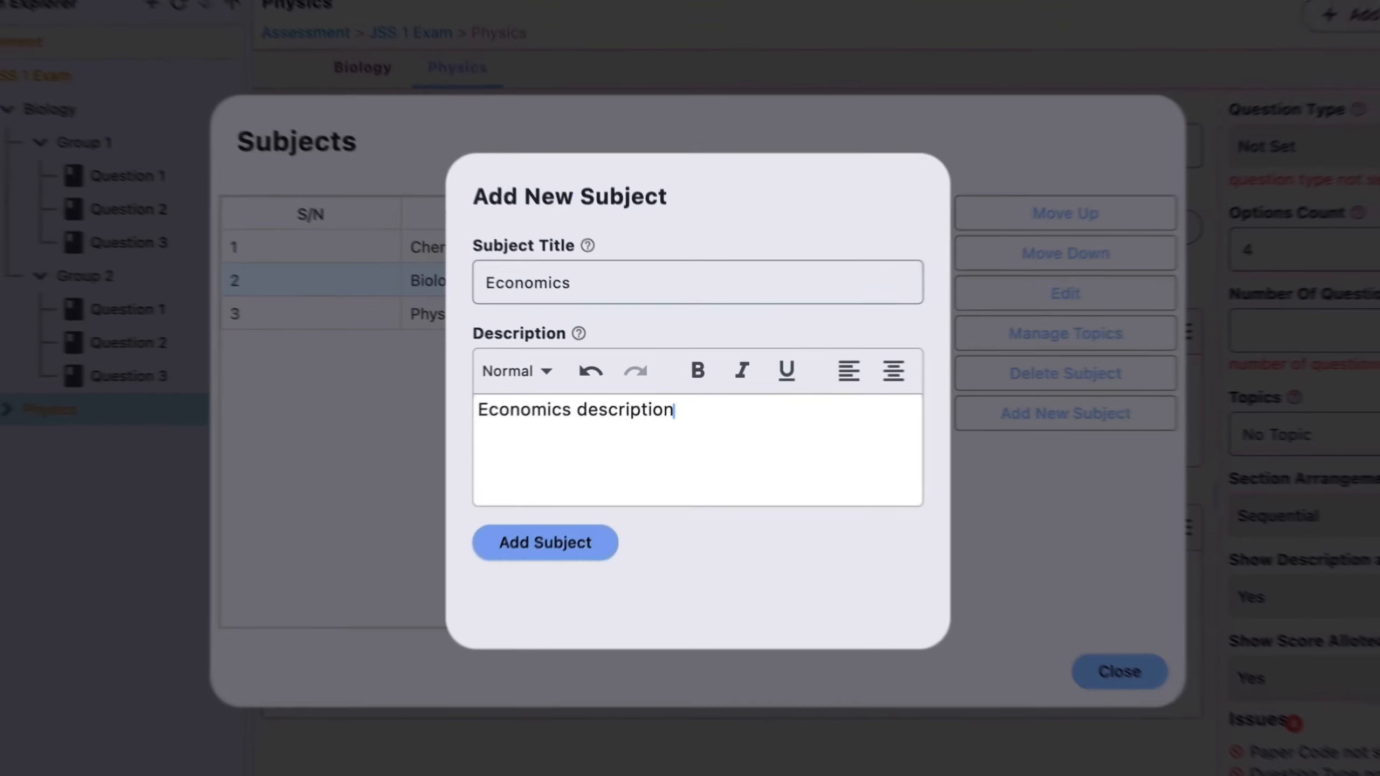
pyautogui.click(604, 487)
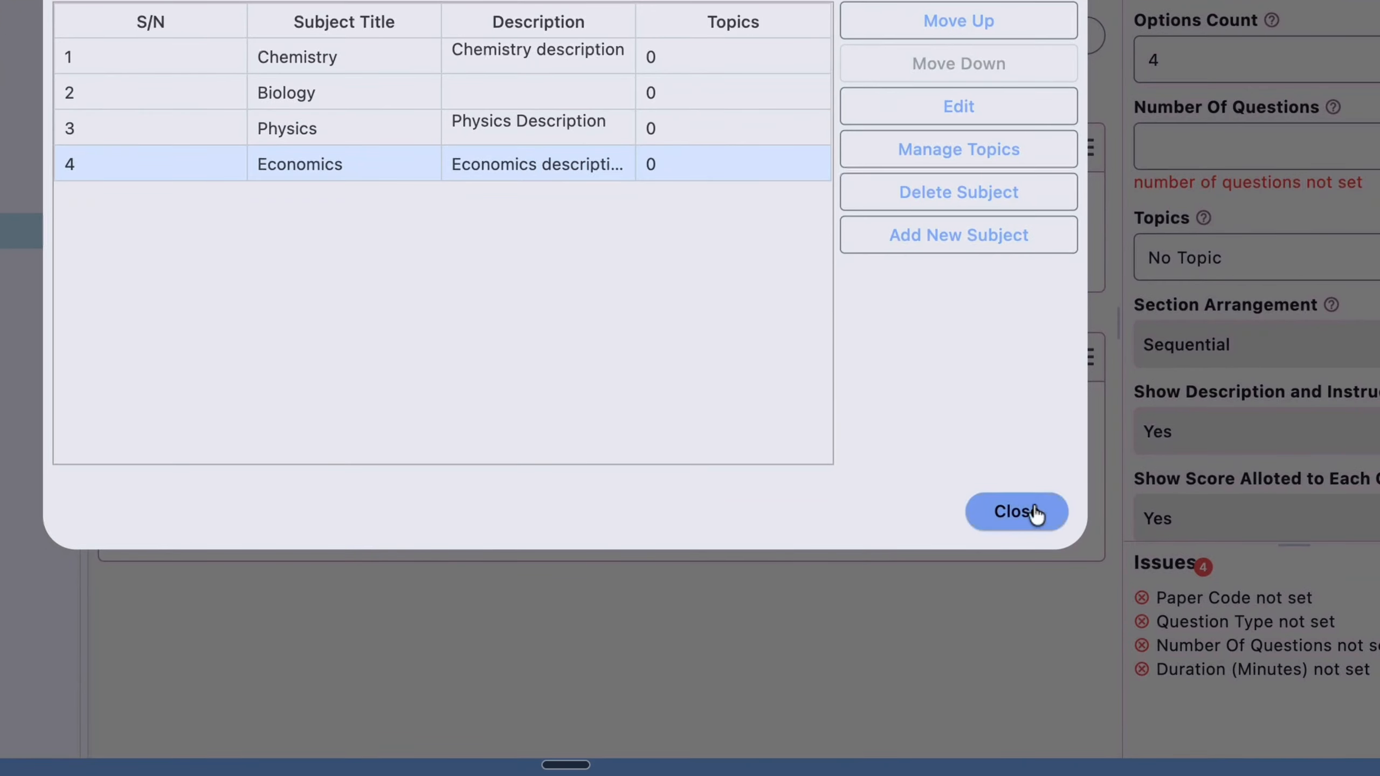
pyautogui.click(1035, 514)
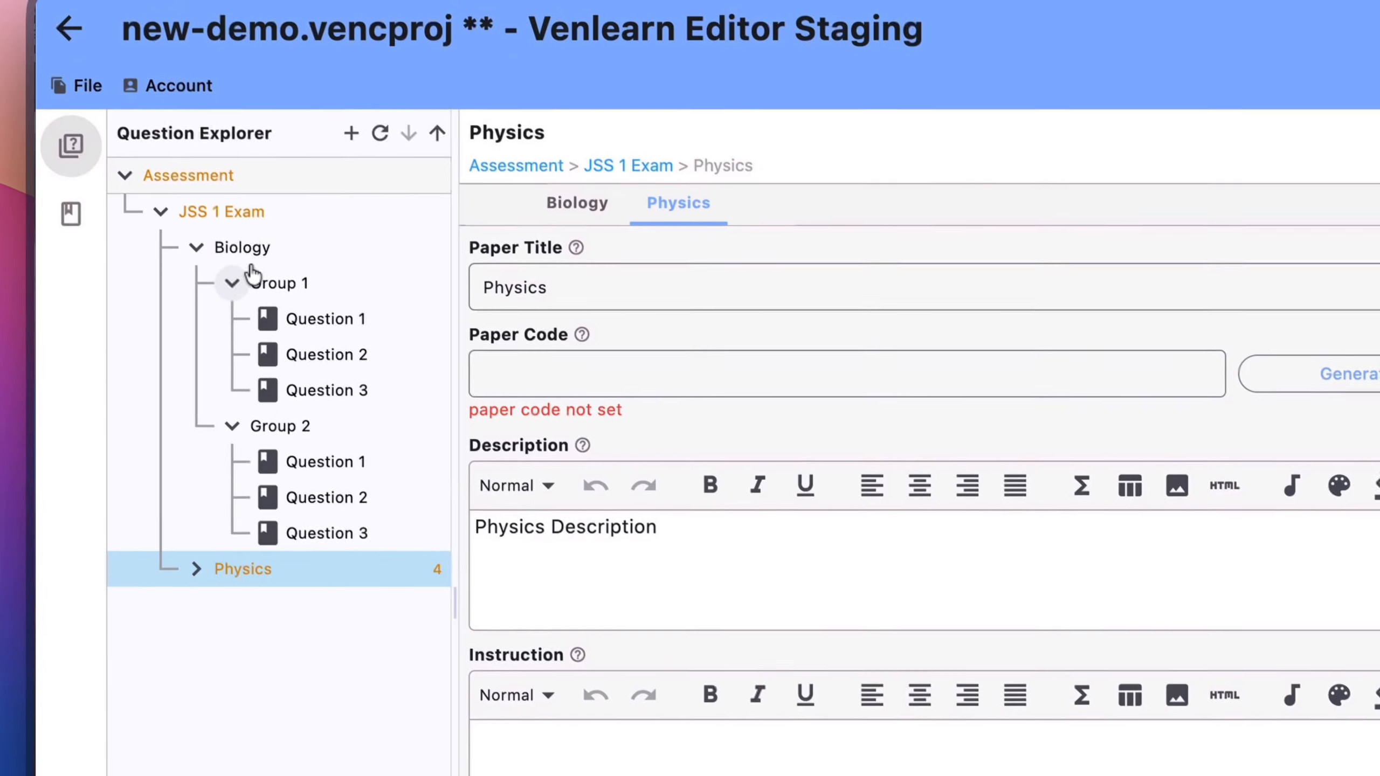
# Look over the actions available for JSS 1 Exam and view its Biology and Physics papers
pyautogui.rightClick(283, 213)
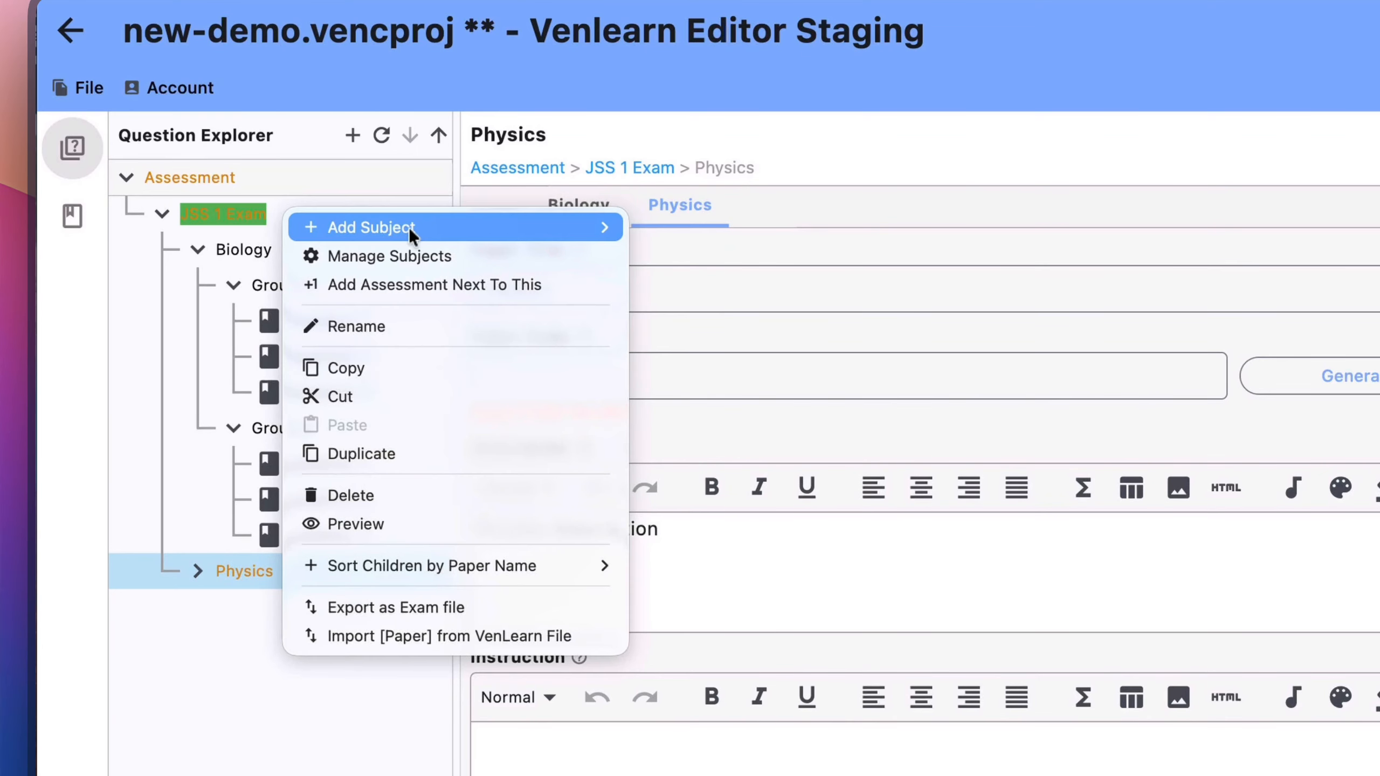
pyautogui.moveTo(409, 228)
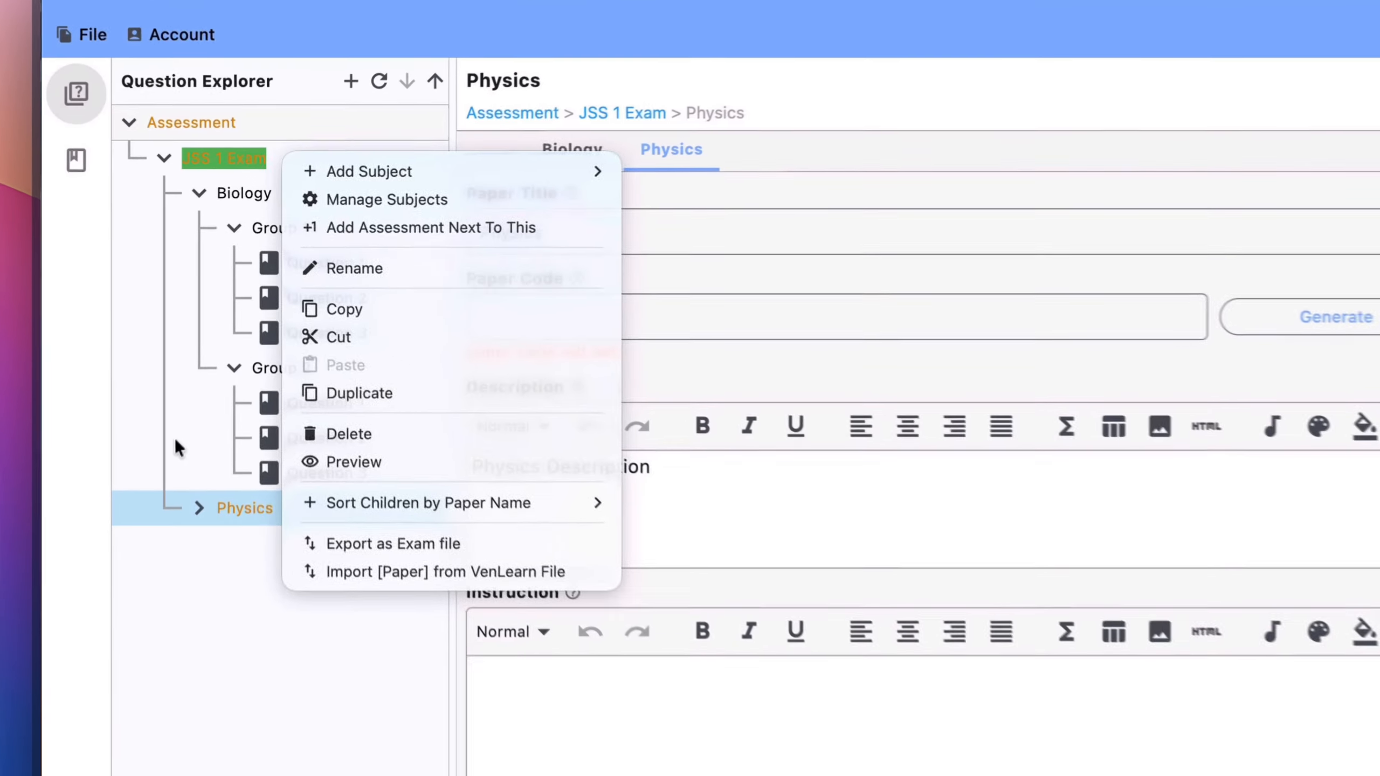
pyautogui.click(207, 351)
pyautogui.click(277, 197)
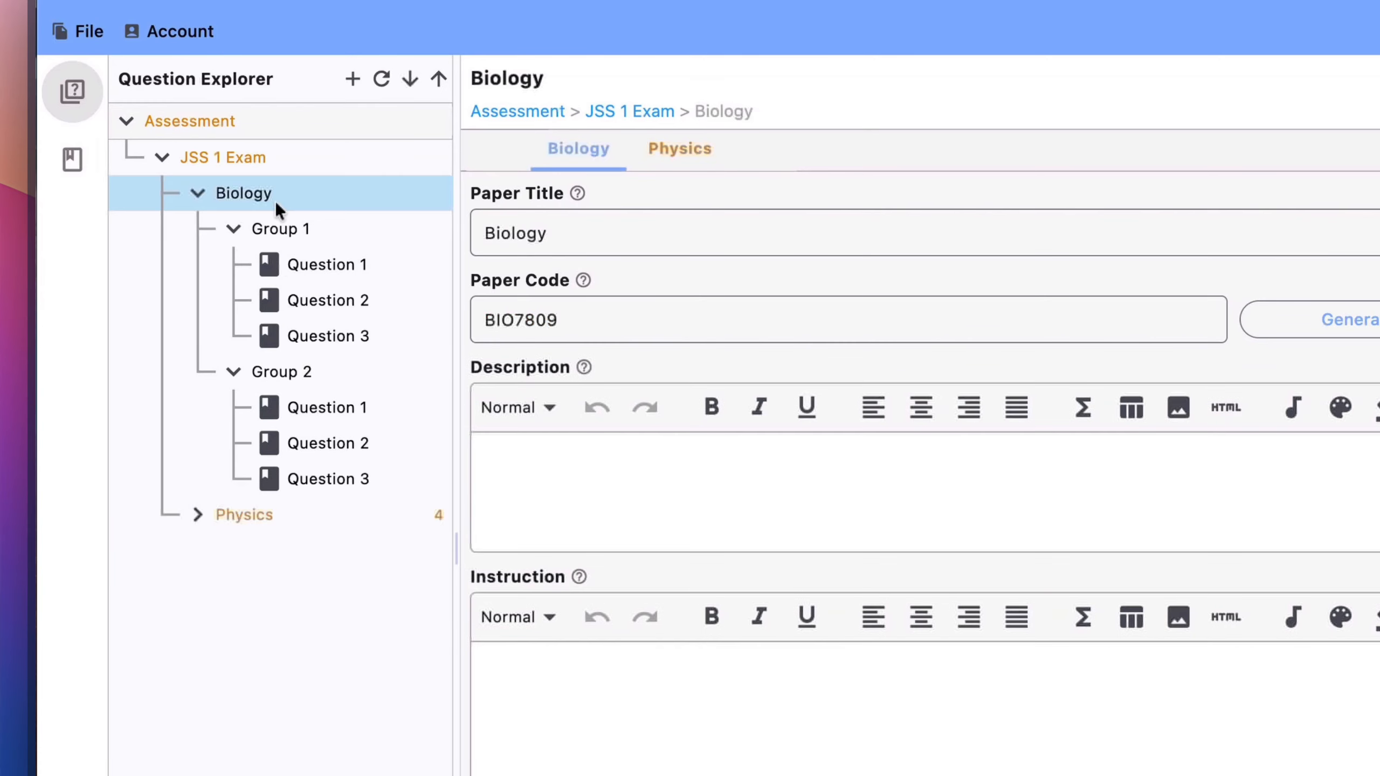
pyautogui.click(263, 513)
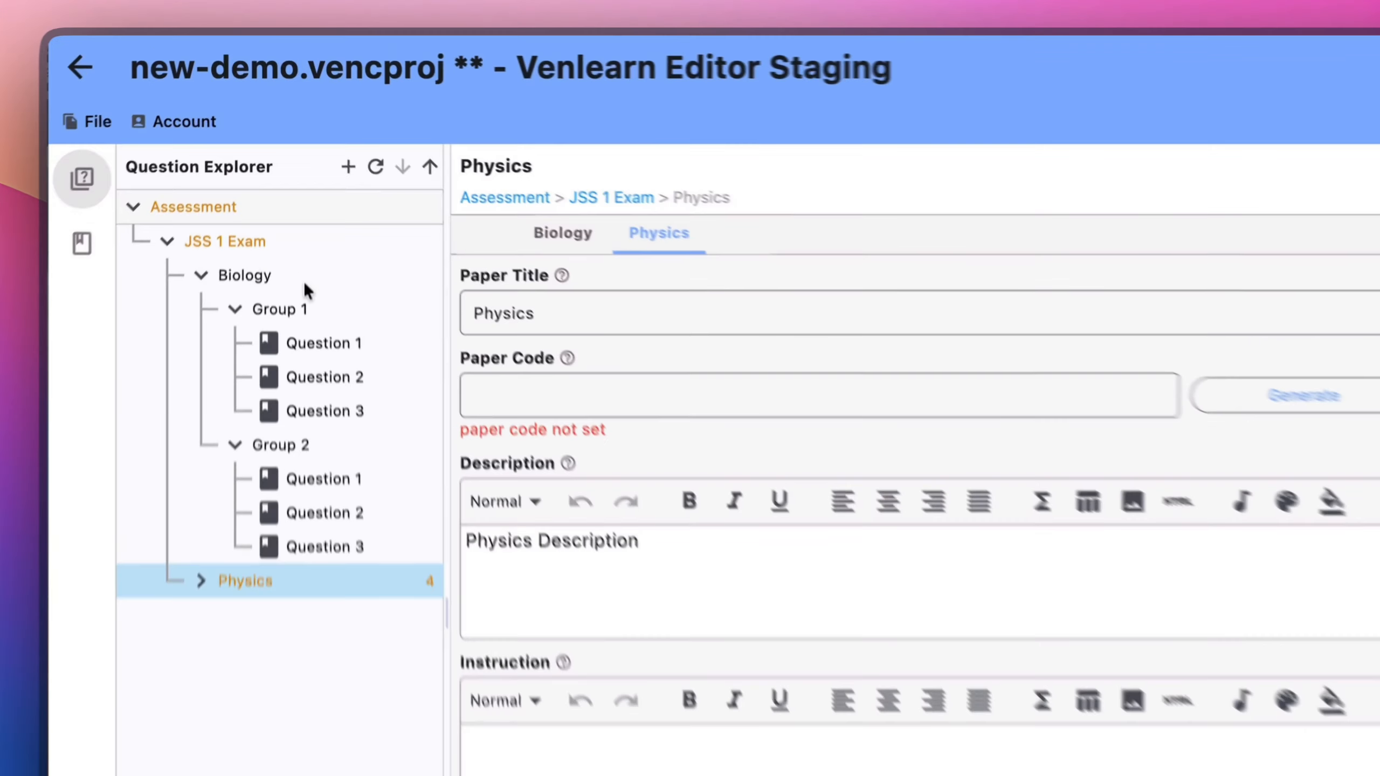
pyautogui.click(287, 191)
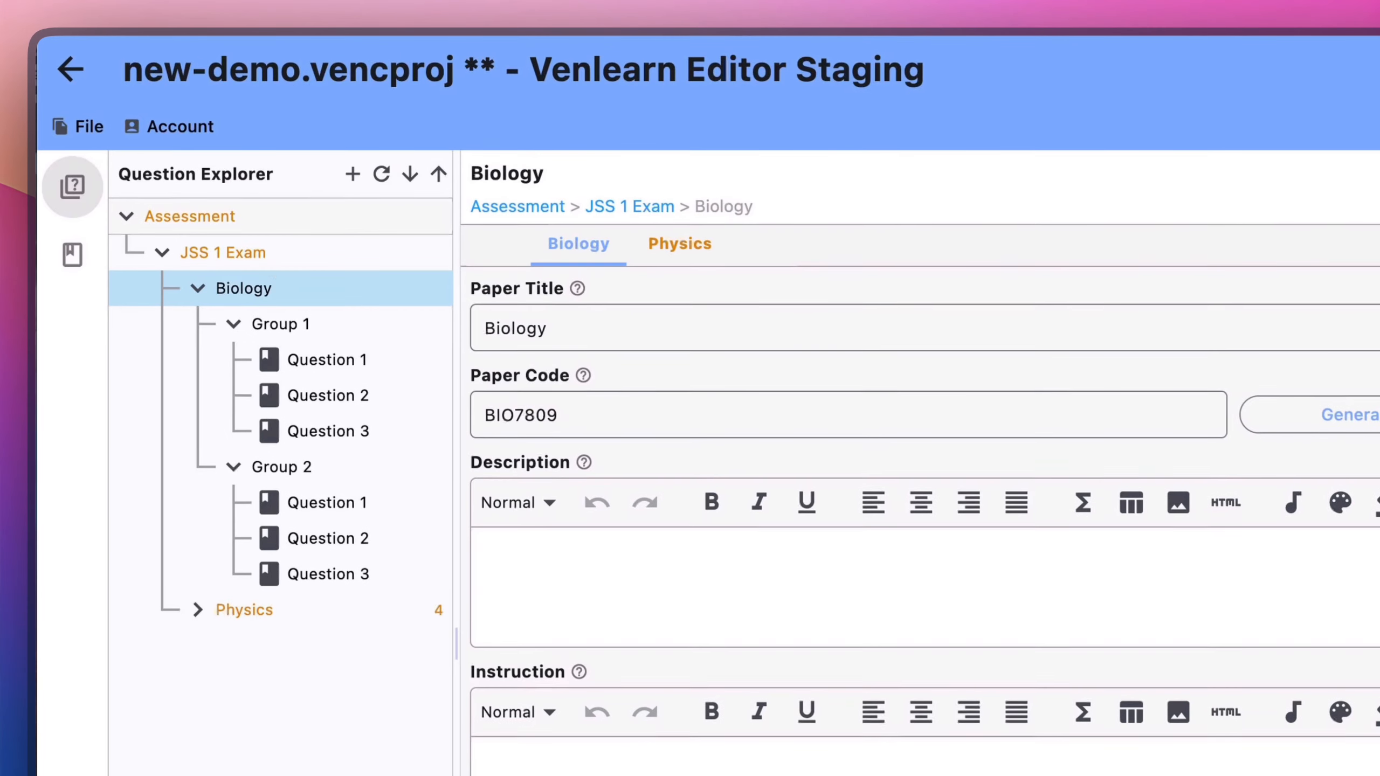
pyautogui.rightClick(292, 248)
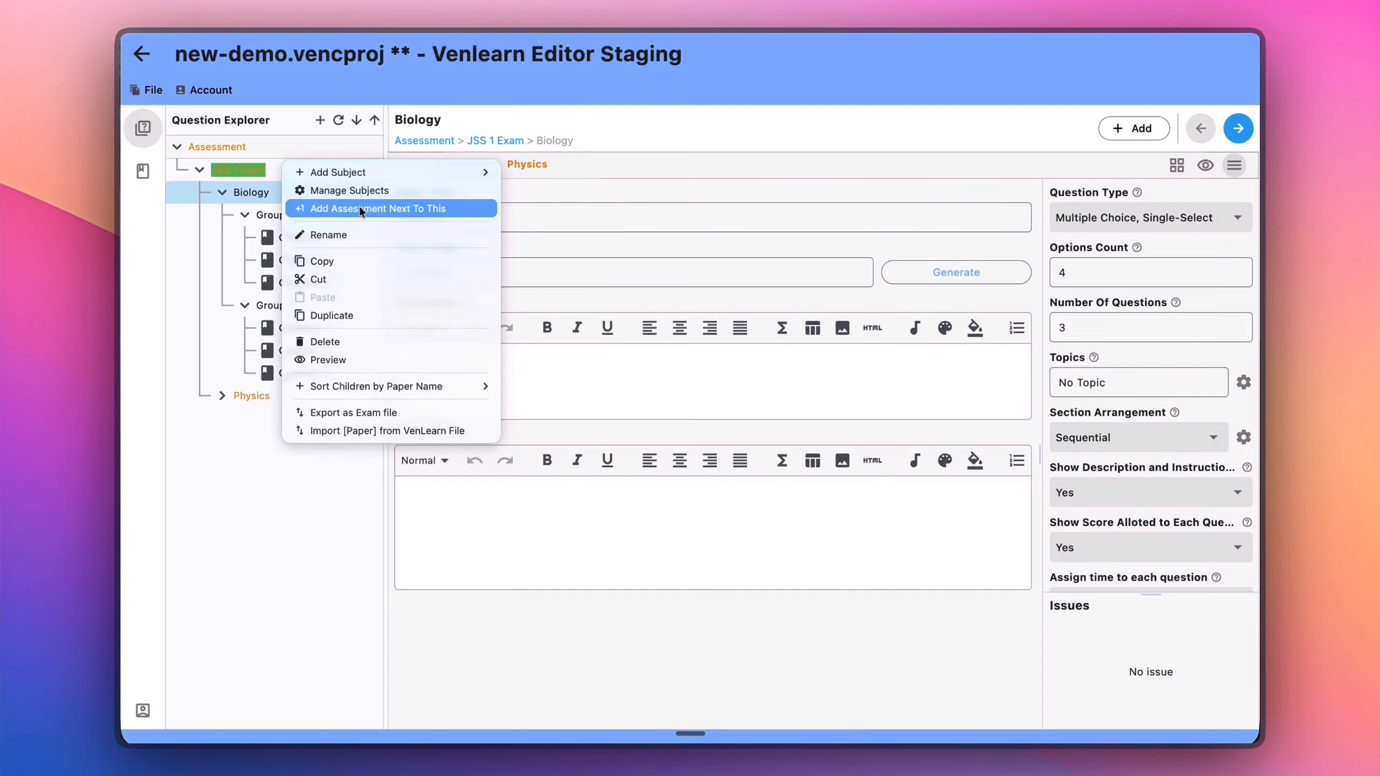
pyautogui.click(227, 199)
# Collapse JSS 1 Exam in the Question Explorer and add a new assessment under Assessment
pyautogui.click(200, 171)
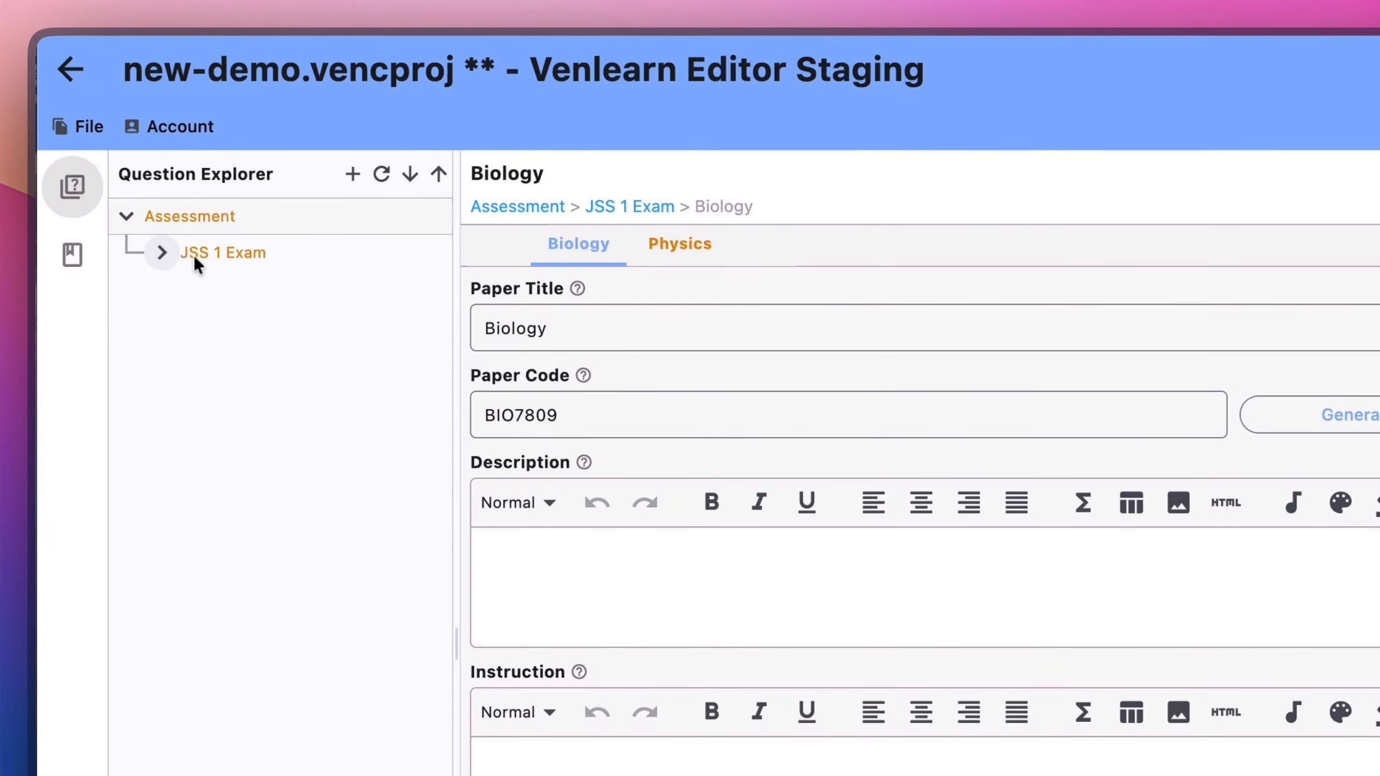
pyautogui.click(234, 256)
pyautogui.rightClick(313, 220)
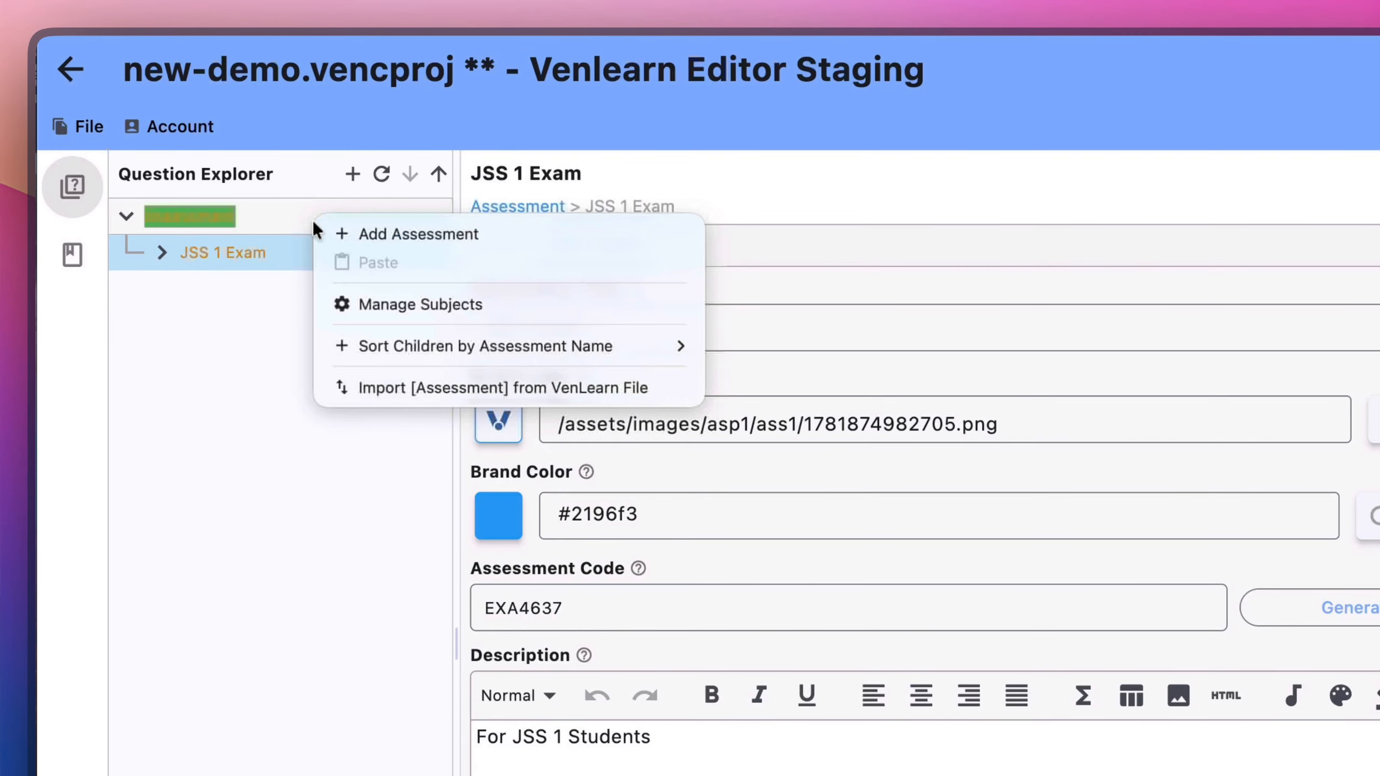
pyautogui.click(383, 233)
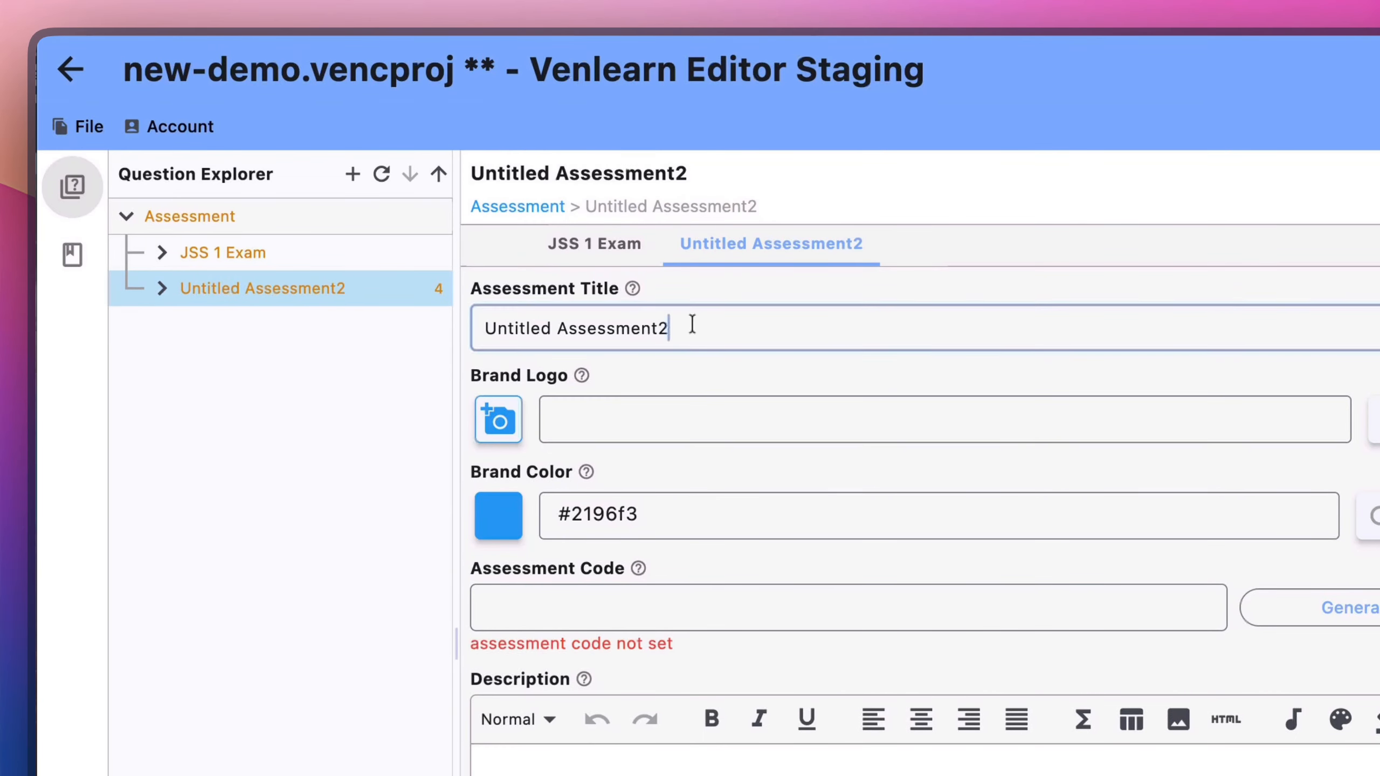
# Title the new assessment "JSS 2 Exam" and change the title to "JSS 3 Exam"
pyautogui.moveTo(692, 325); pyautogui.dragTo(477, 326)
pyautogui.write('JS')
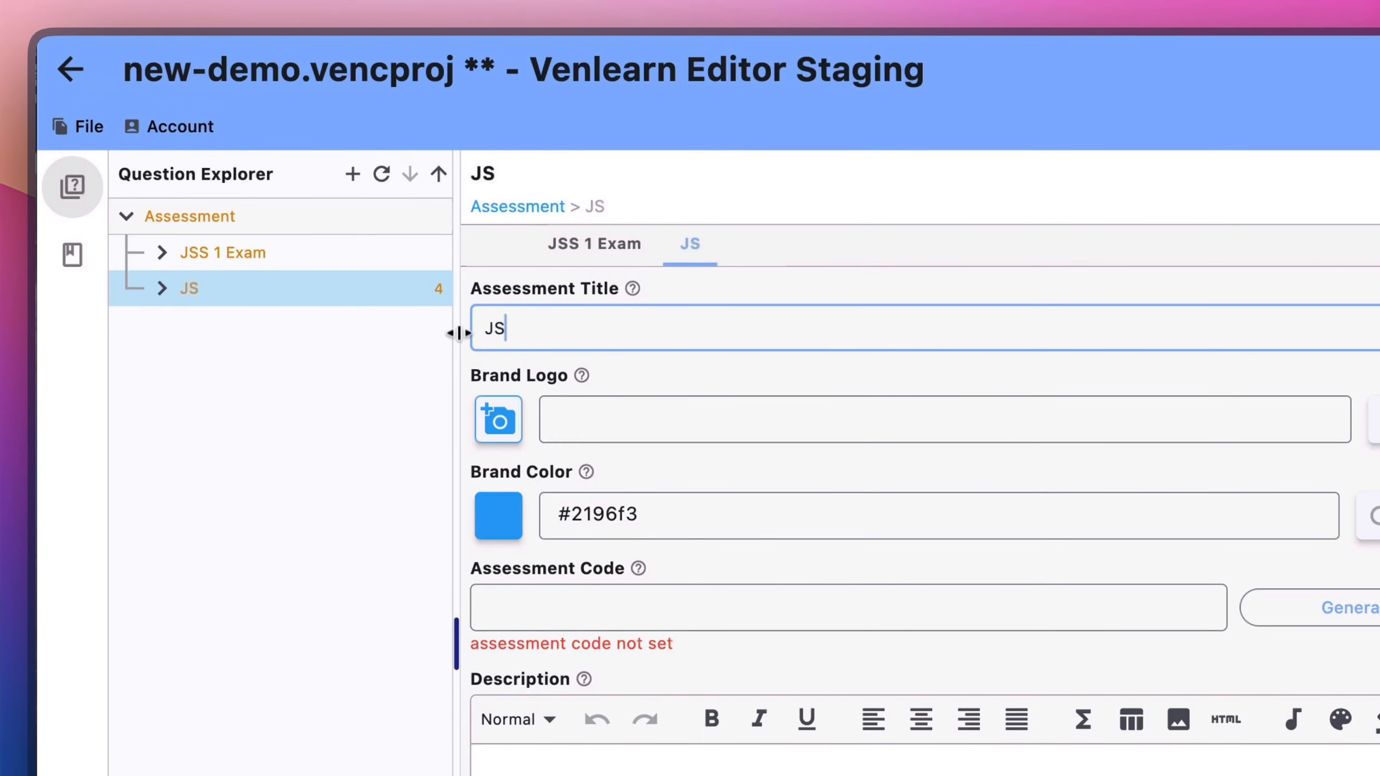
pyautogui.write('S 2 Ex')
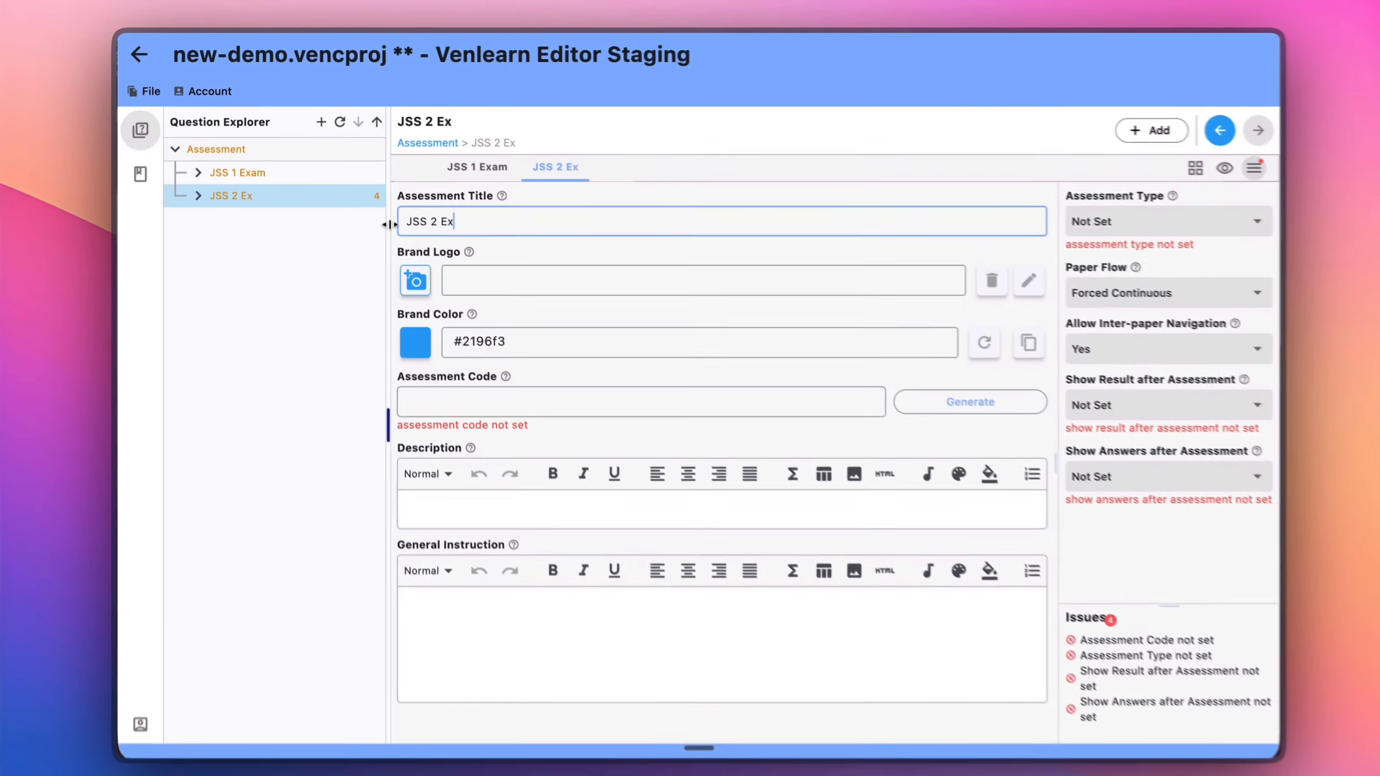
pyautogui.write('am')
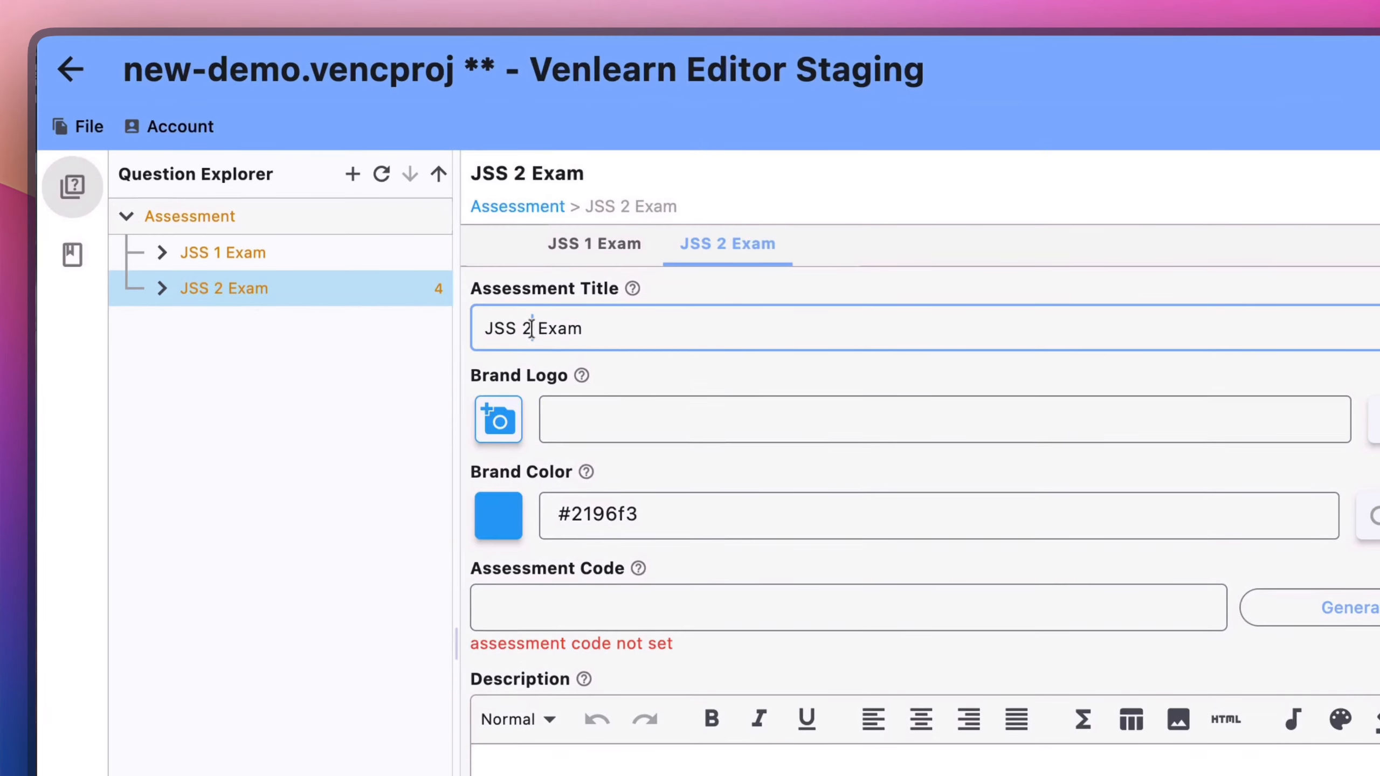
pyautogui.press('BackSpace')
pyautogui.write('3')
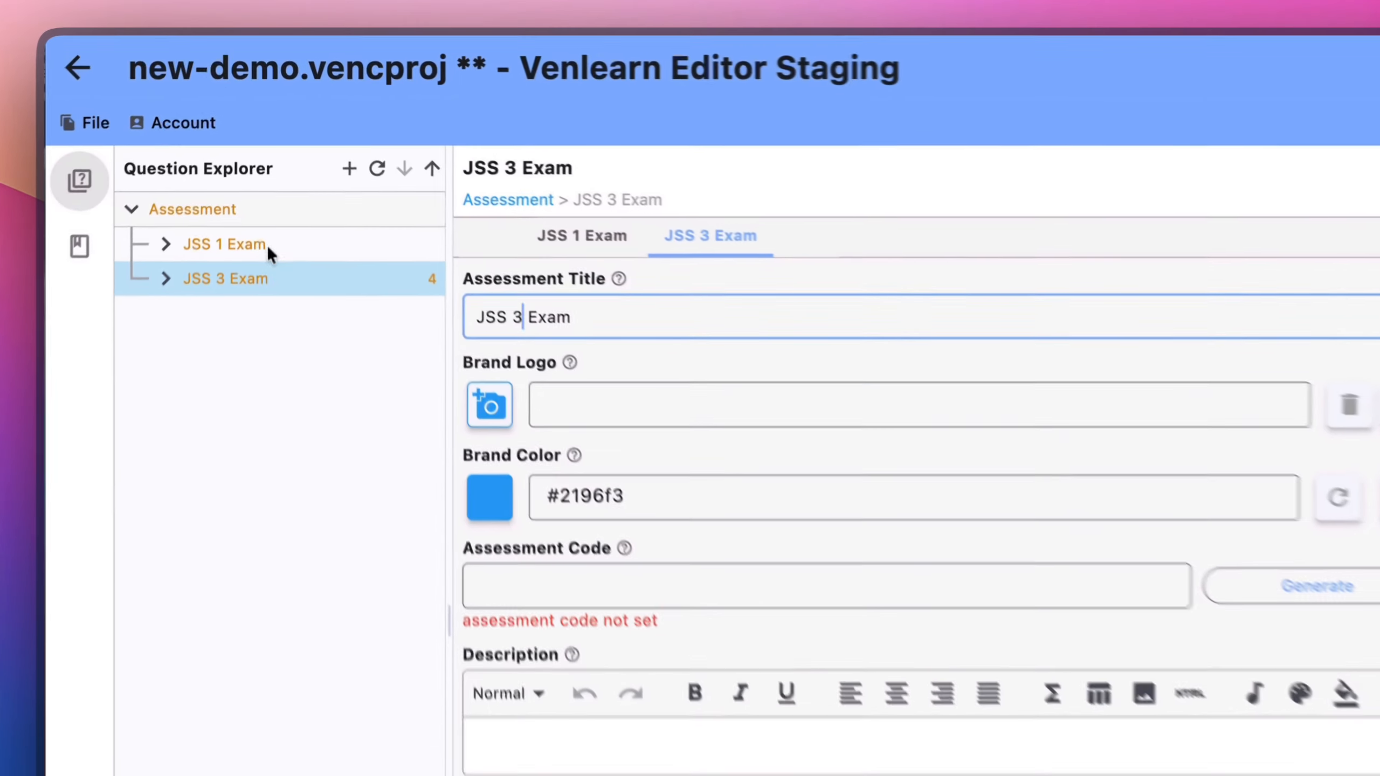
# View JSS 1 Exam and add another new assessment alongside the existing two
pyautogui.click(266, 174)
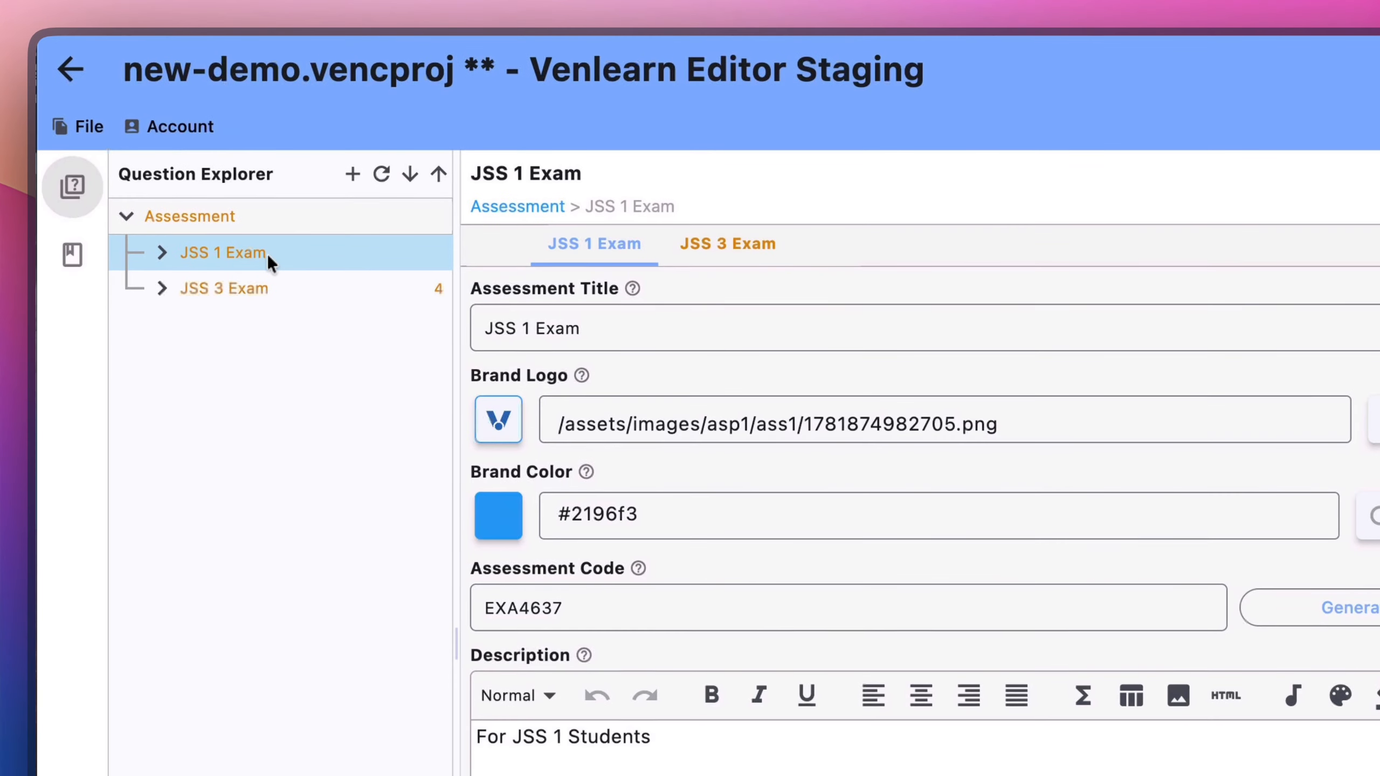
pyautogui.rightClick(279, 213)
pyautogui.click(386, 222)
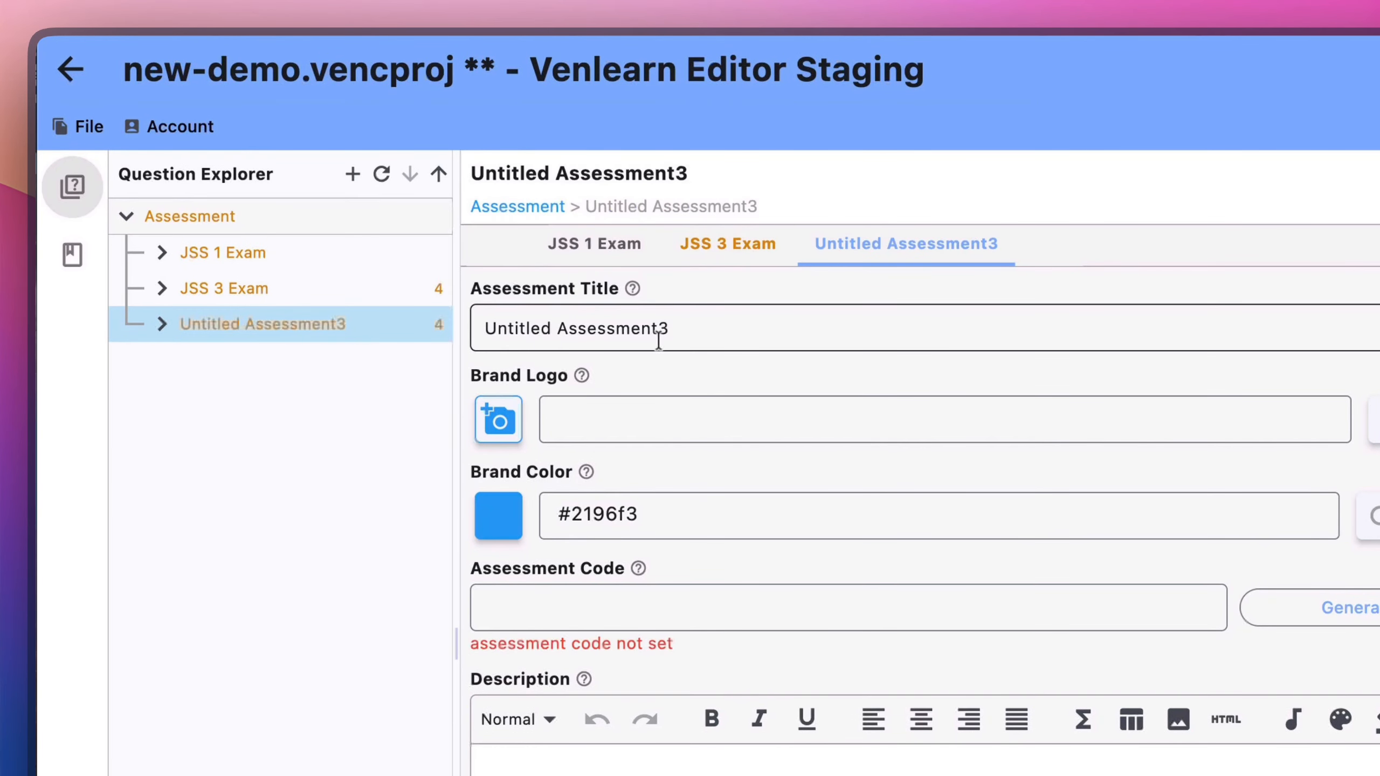
# Title the new assessment "JSS 2 Exam" and move it between JSS 1 Exam and JSS 3 Exam in the Question Explorer
pyautogui.moveTo(670, 329); pyautogui.dragTo(469, 335)
pyautogui.write('JSS')
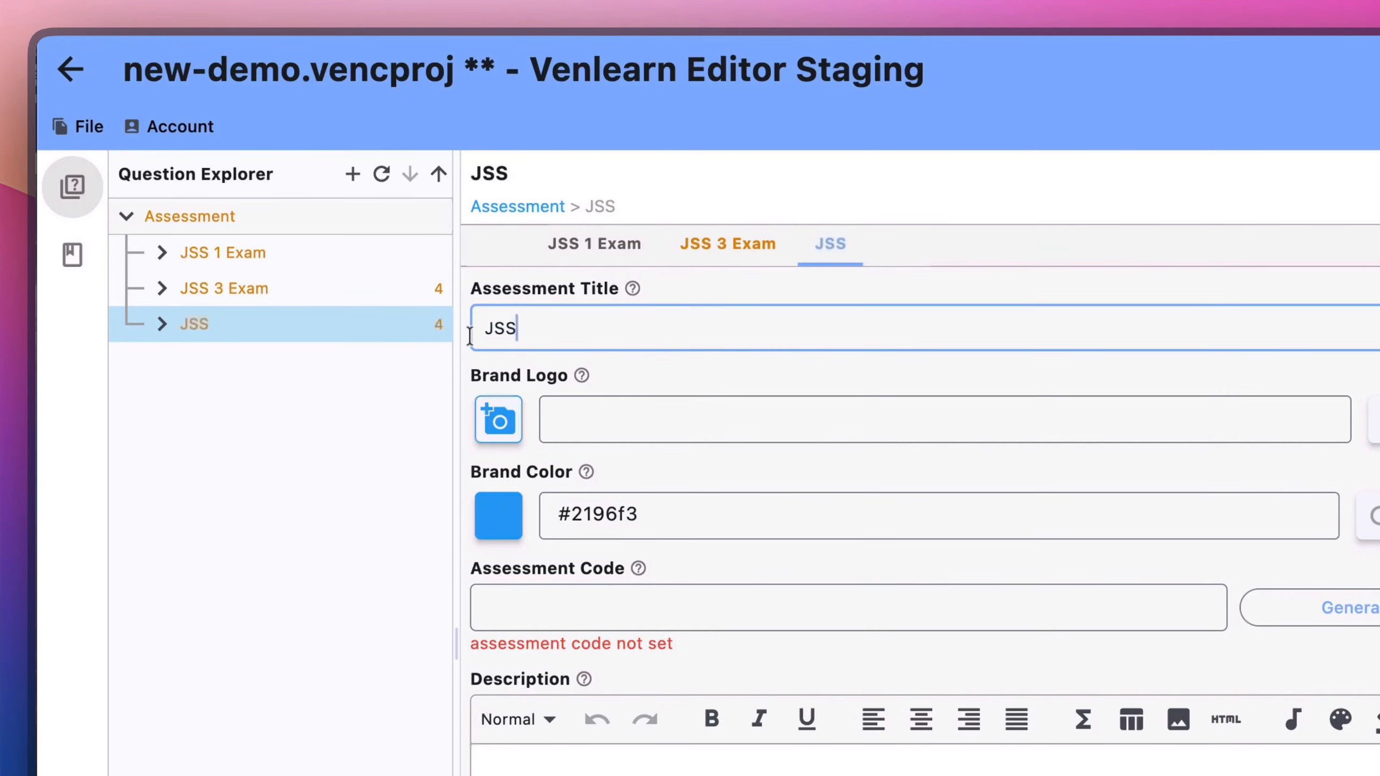
pyautogui.write(' 2 Exam')
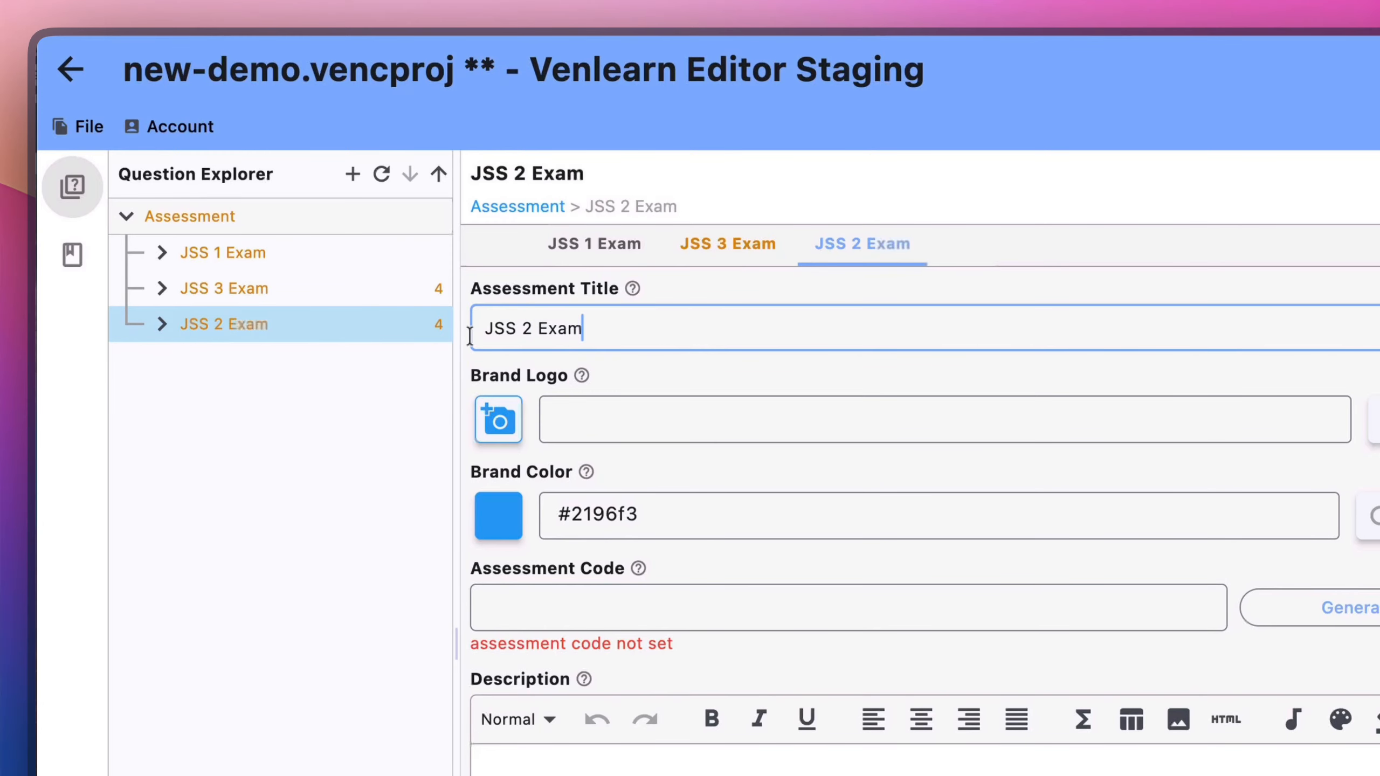
pyautogui.click(323, 381)
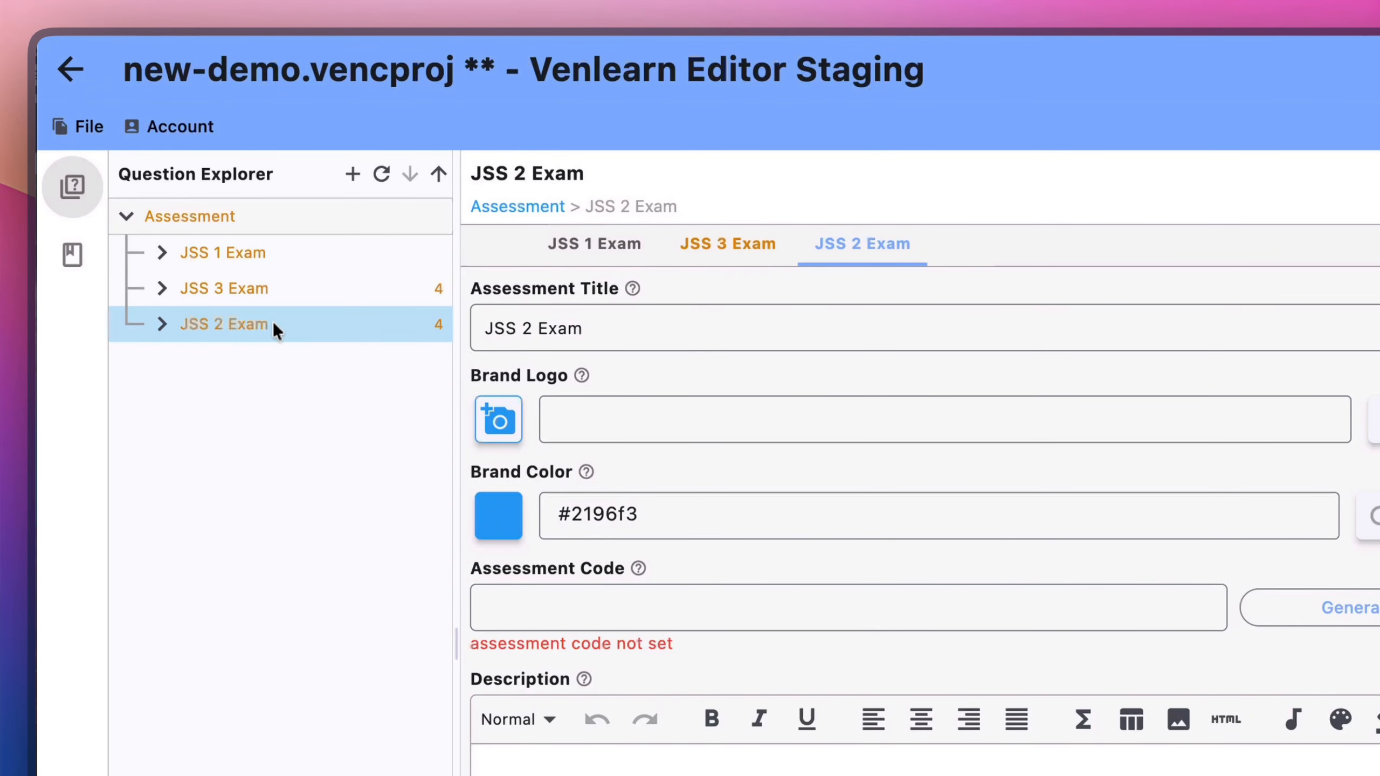
pyautogui.moveTo(273, 321); pyautogui.dragTo(276, 269)
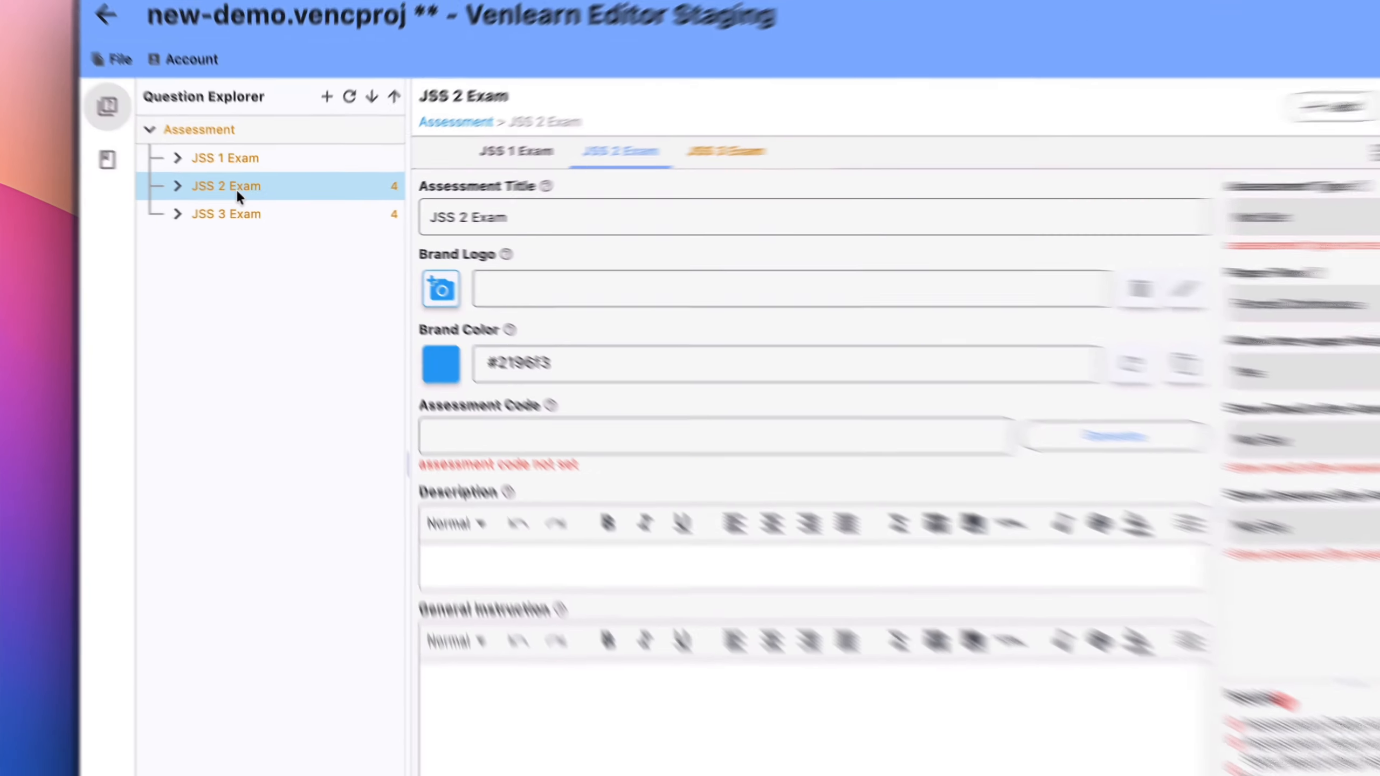
# Delete the JSS 2 Exam assessment from the project
pyautogui.rightClick(248, 193)
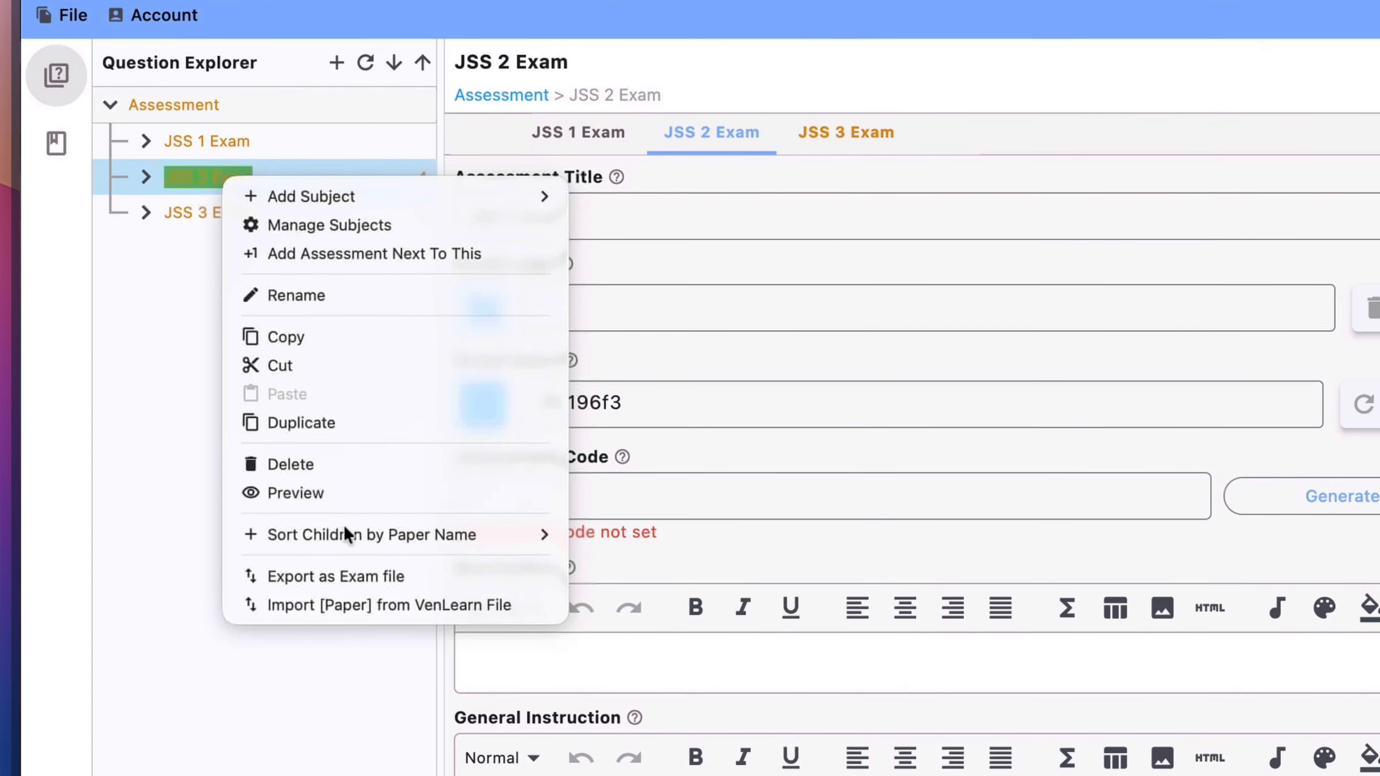
pyautogui.click(372, 465)
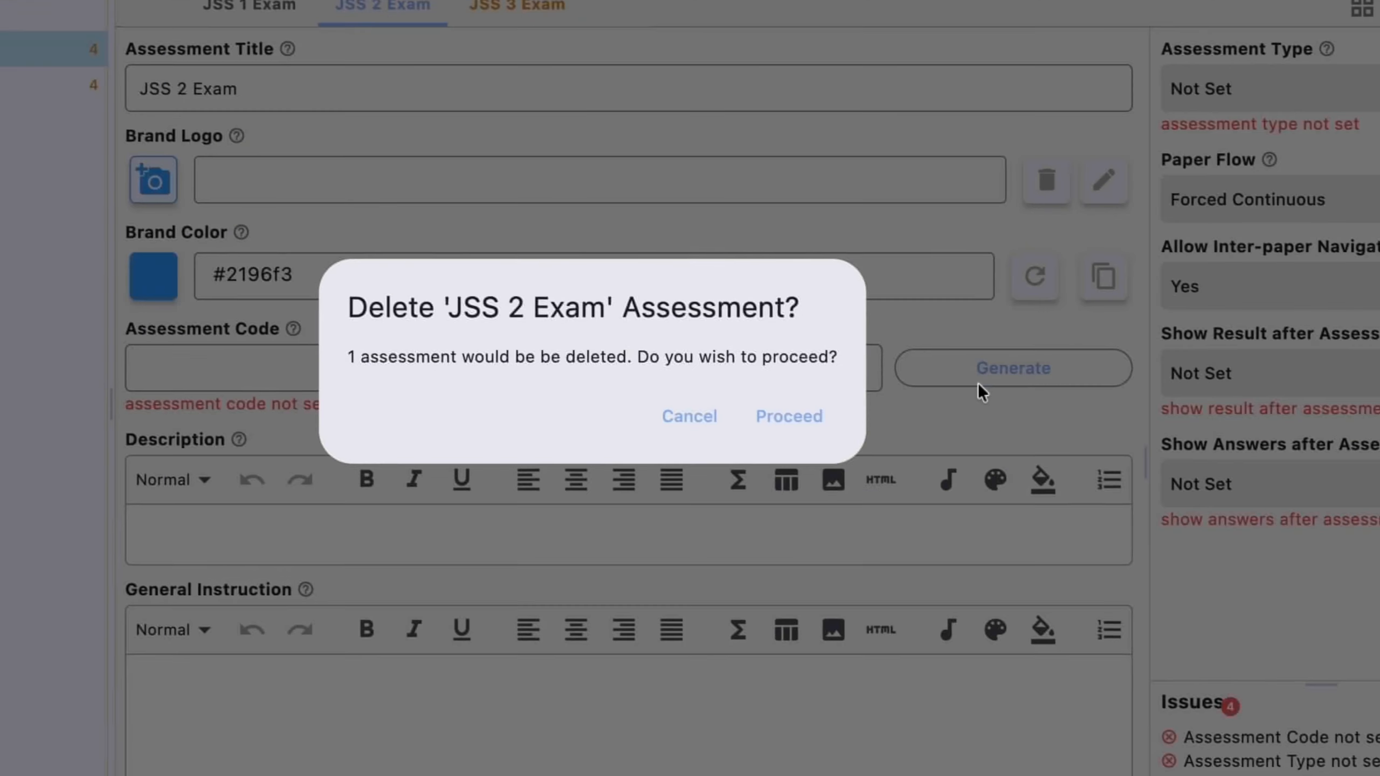
pyautogui.click(788, 415)
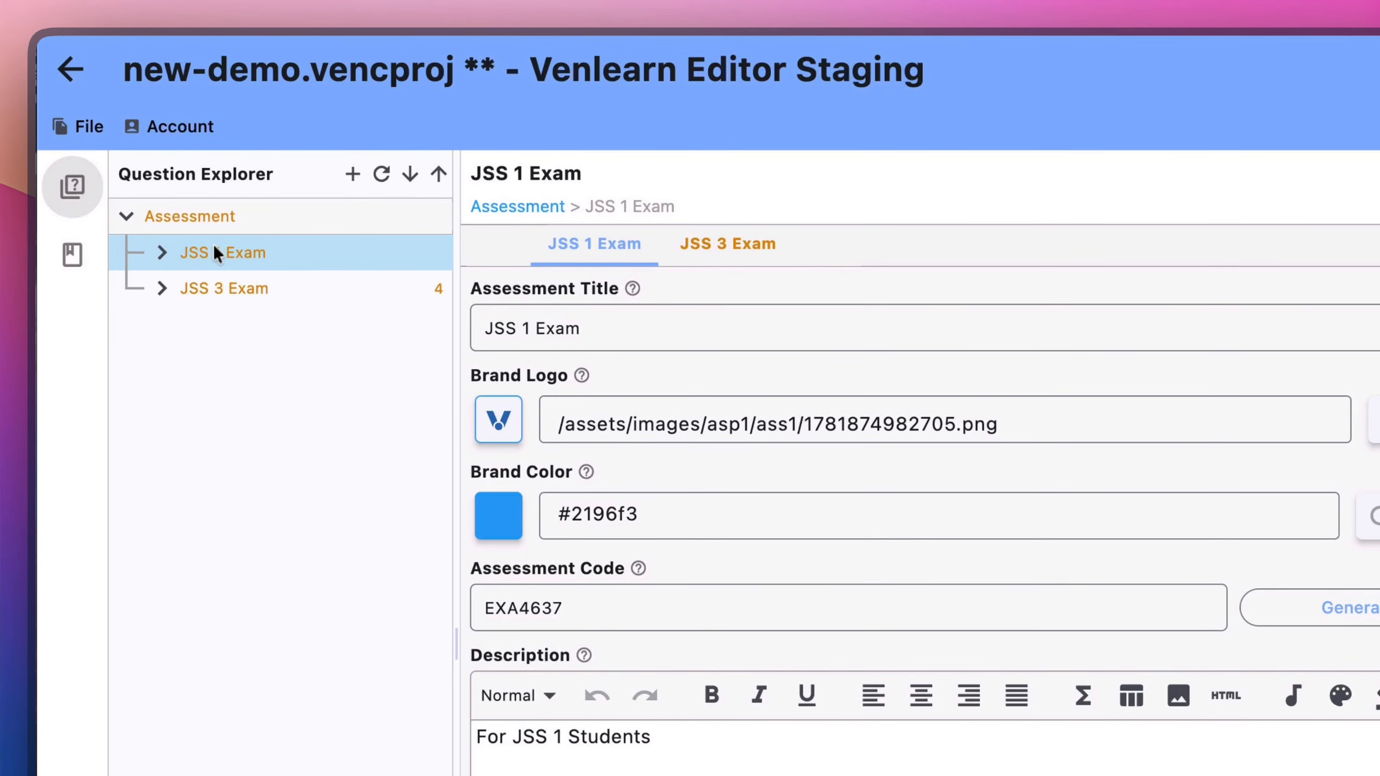
# Add a new assessment directly next to JSS 1 Exam and title it "JSS 2 Exam"
pyautogui.rightClick(315, 254)
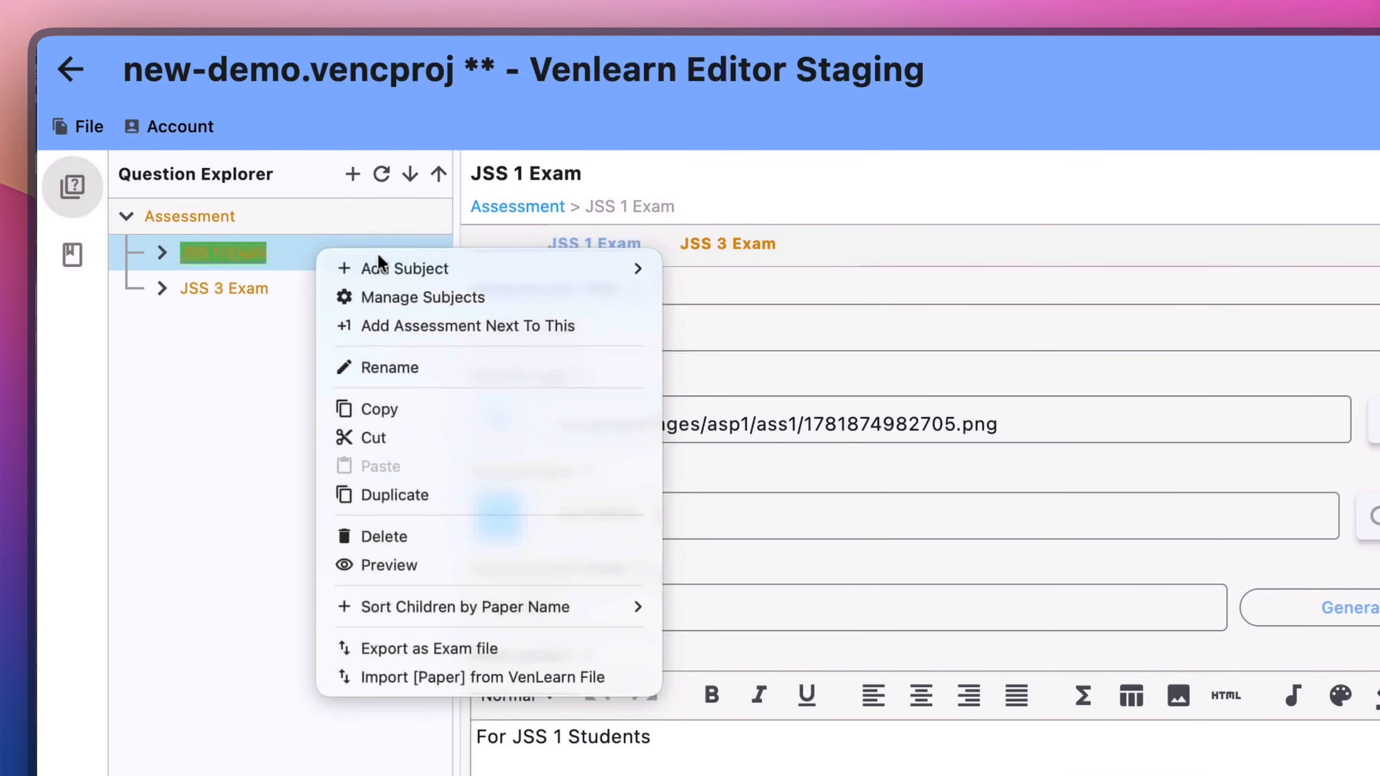
pyautogui.click(454, 325)
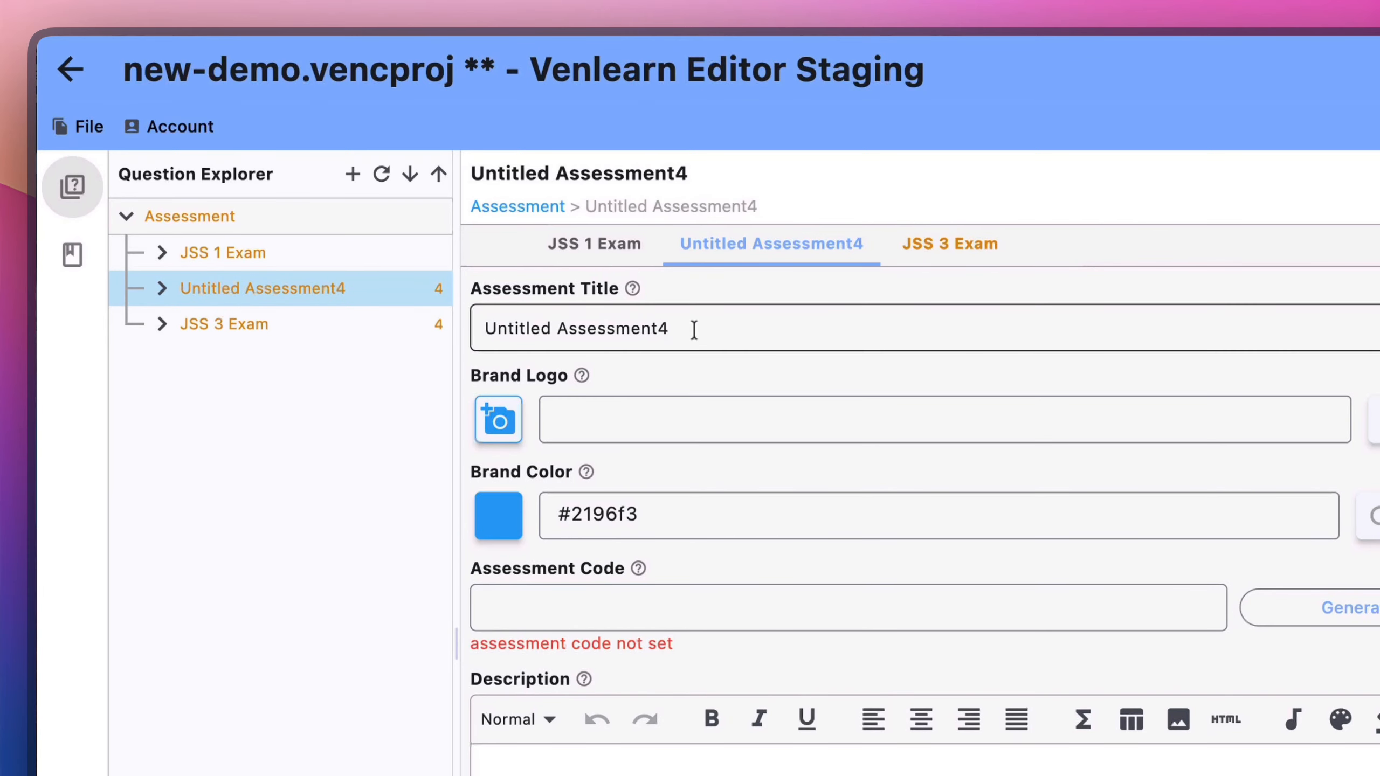
pyautogui.moveTo(693, 329); pyautogui.dragTo(476, 328)
pyautogui.write('JSS 2 A')
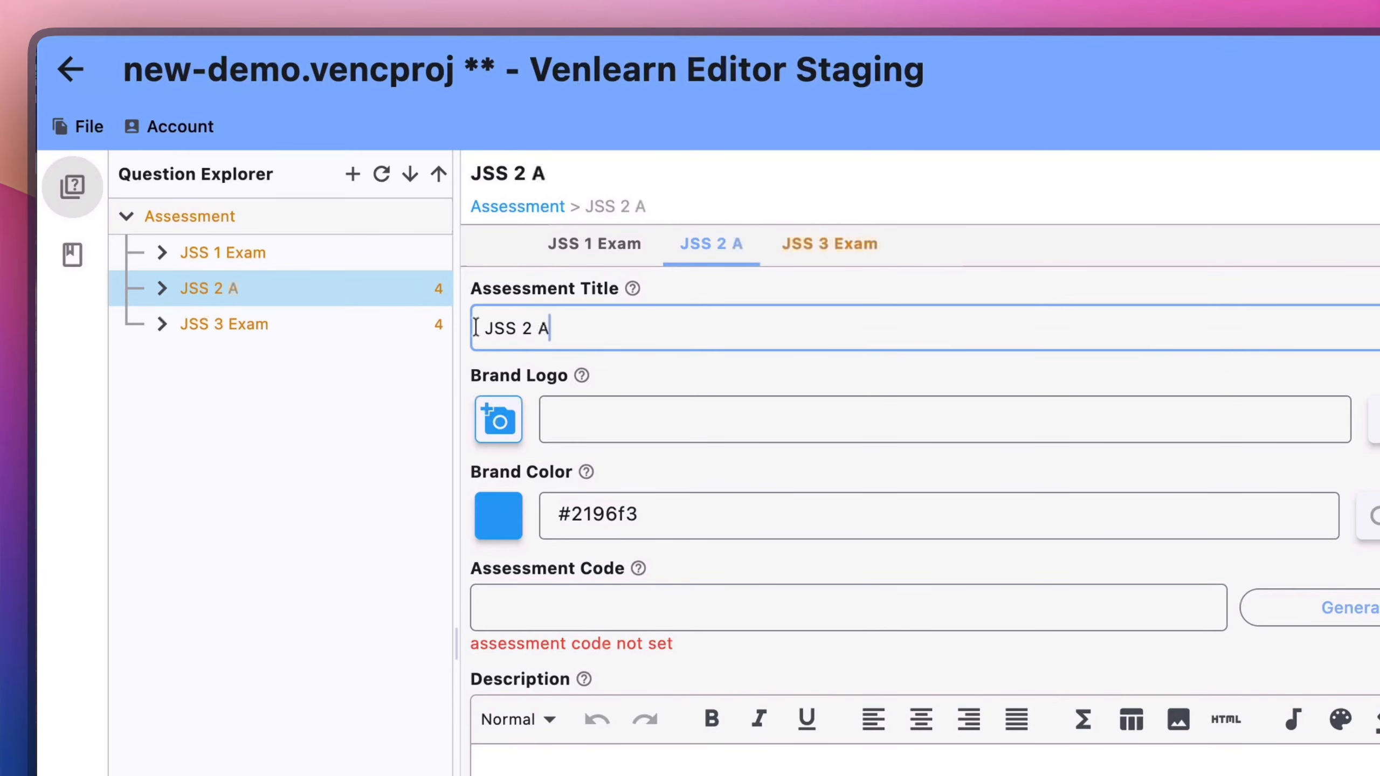
pyautogui.press('BackSpace')
pyautogui.write('Exam')
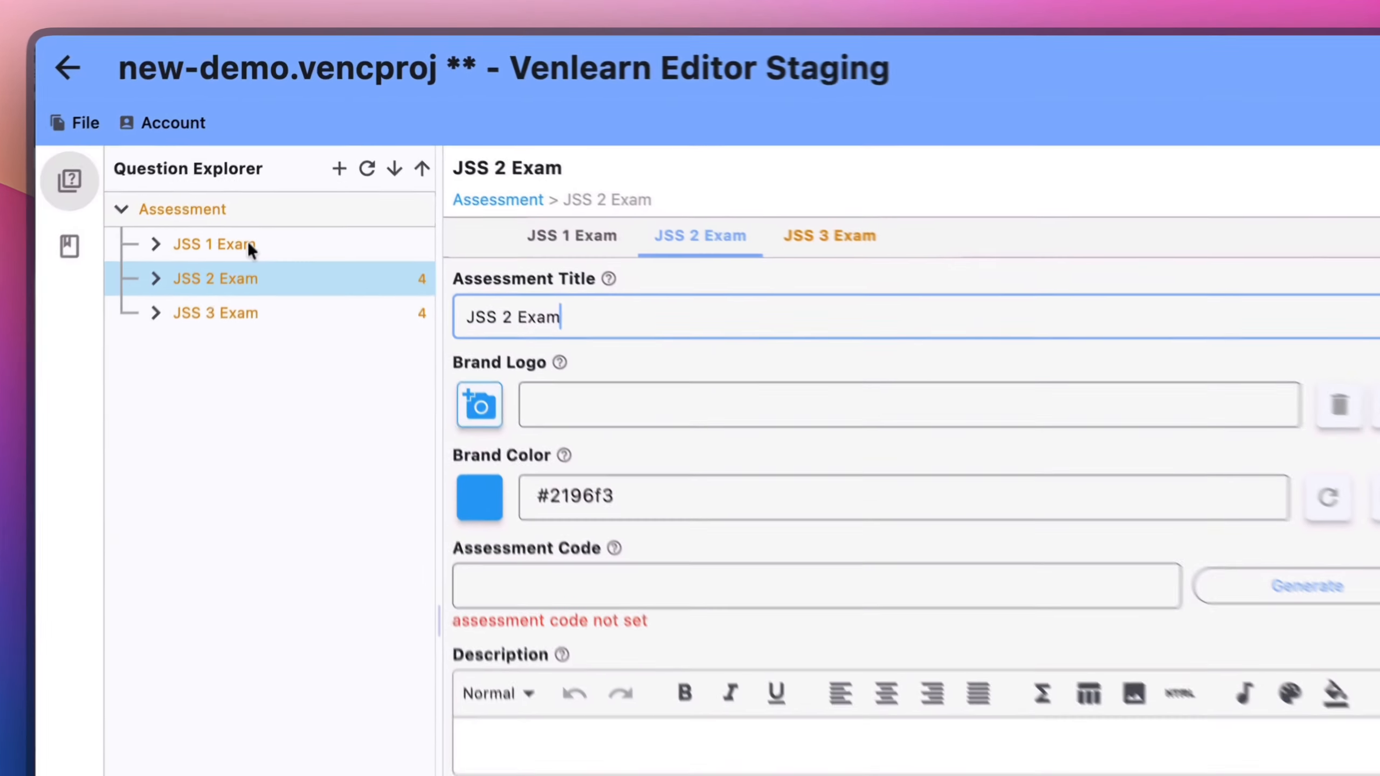
pyautogui.click(258, 168)
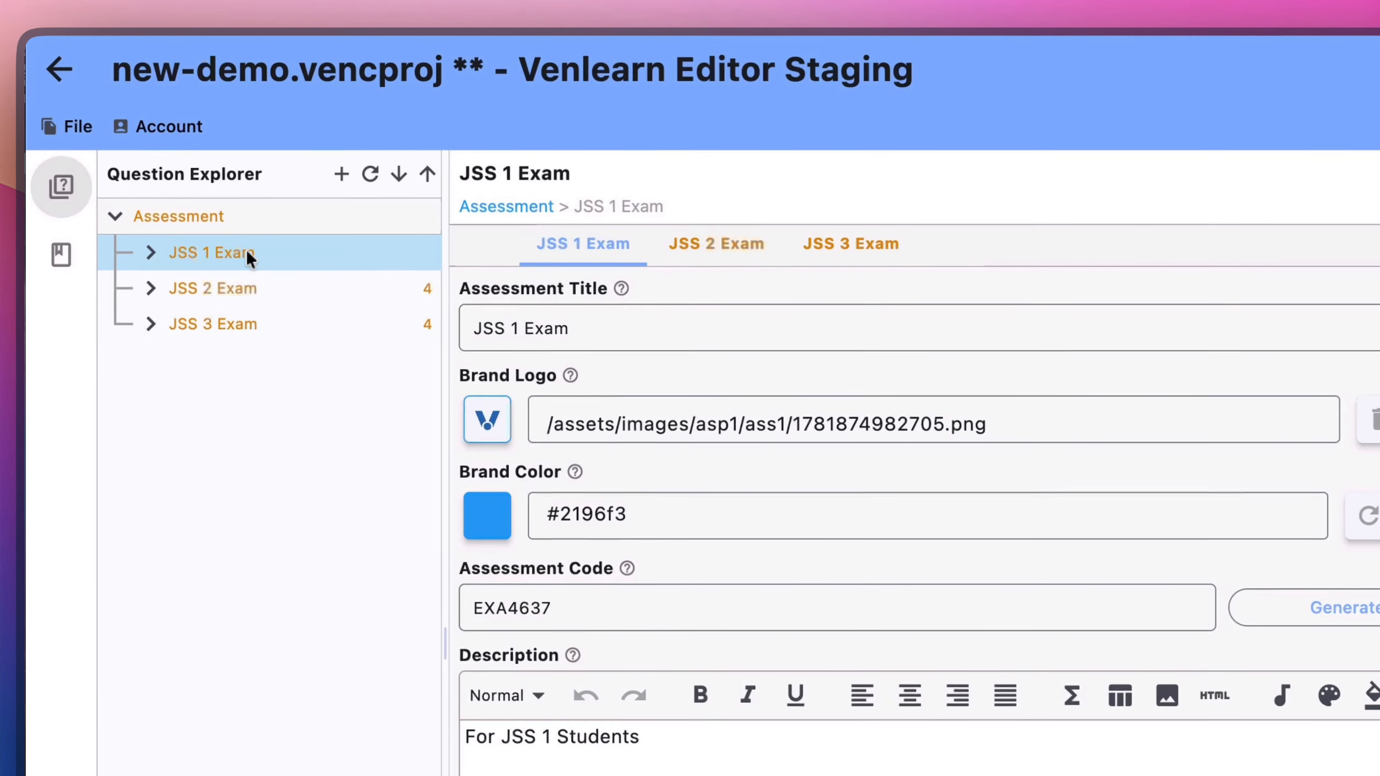
pyautogui.rightClick(259, 168)
pyautogui.moveTo(345, 168)
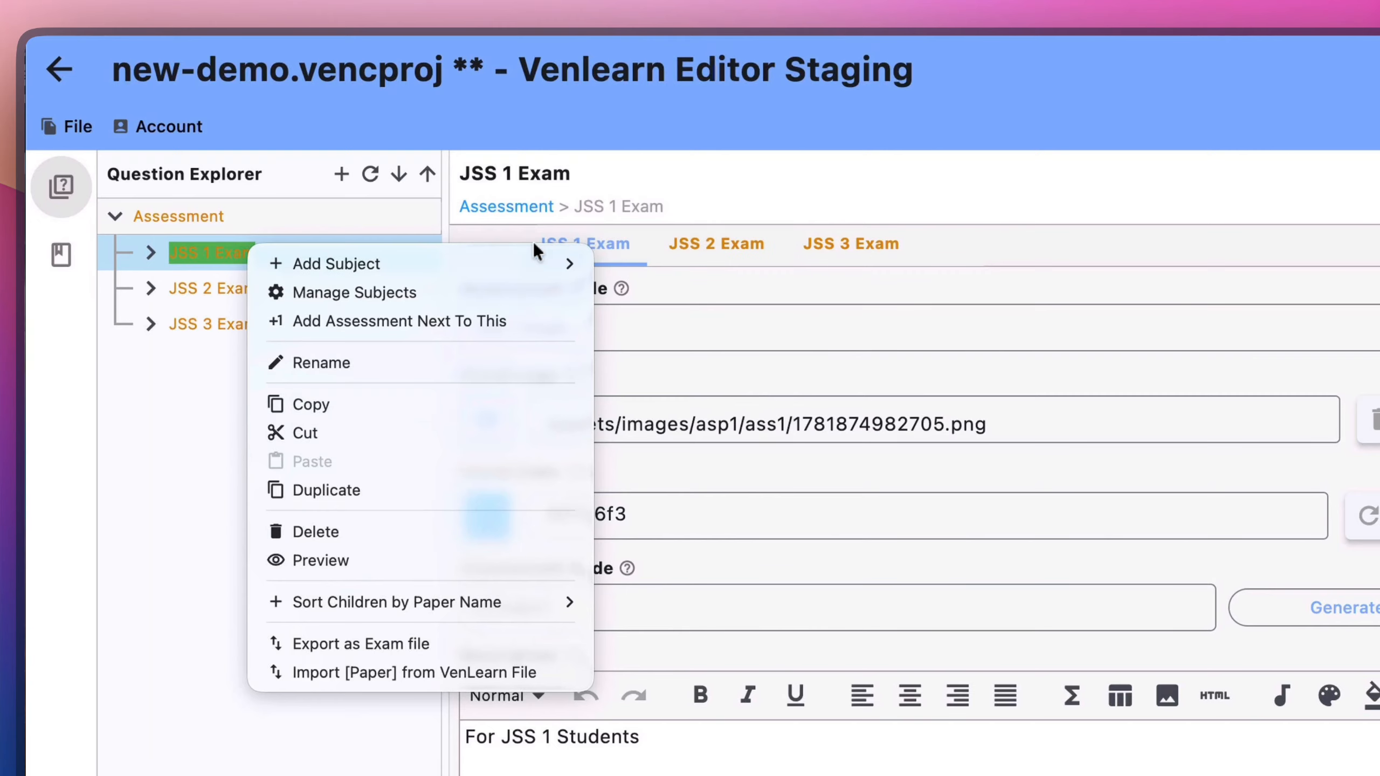
pyautogui.click(369, 362)
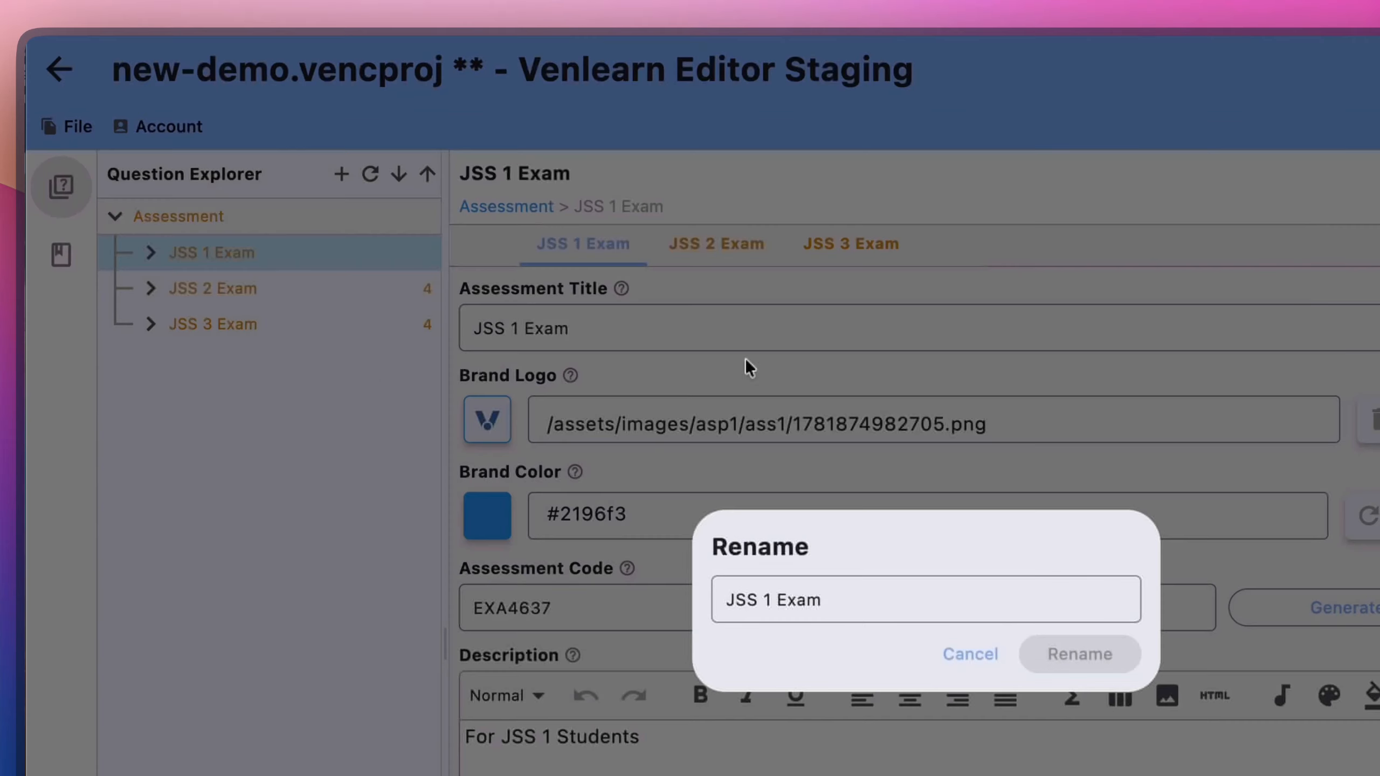
pyautogui.press('BackSpace')
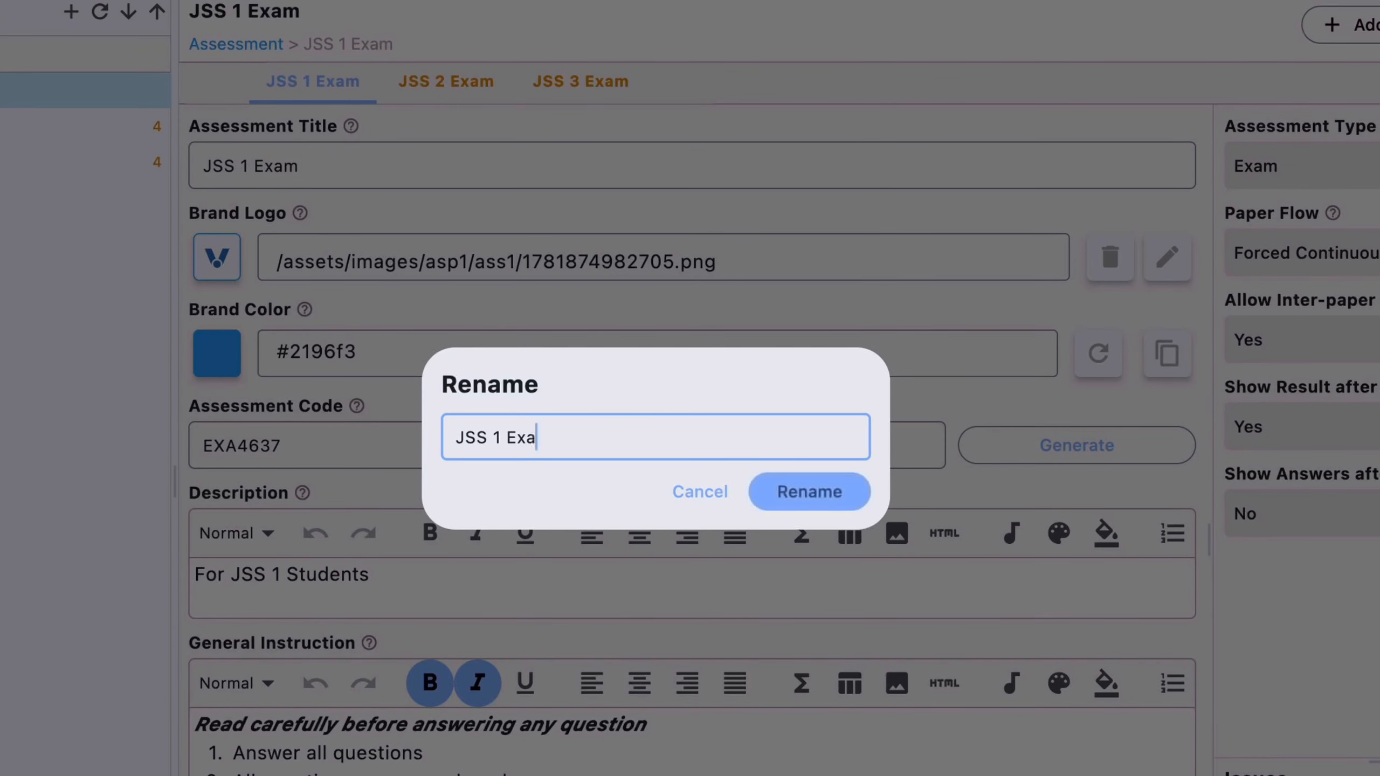
pyautogui.write('m')
pyautogui.click(713, 492)
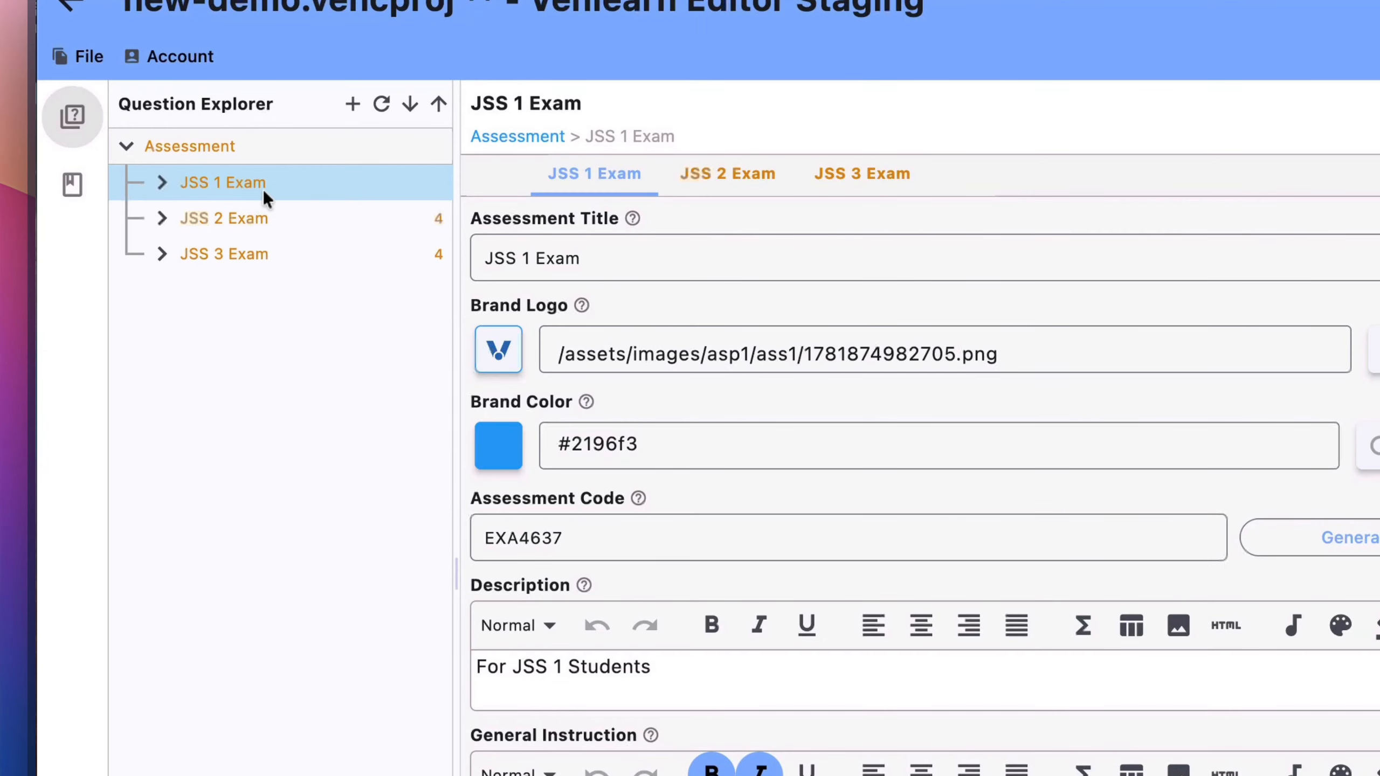
# Expand JSS 1 Exam, copy it, and check the paste option on the Assessment root without pasting
pyautogui.click(161, 184)
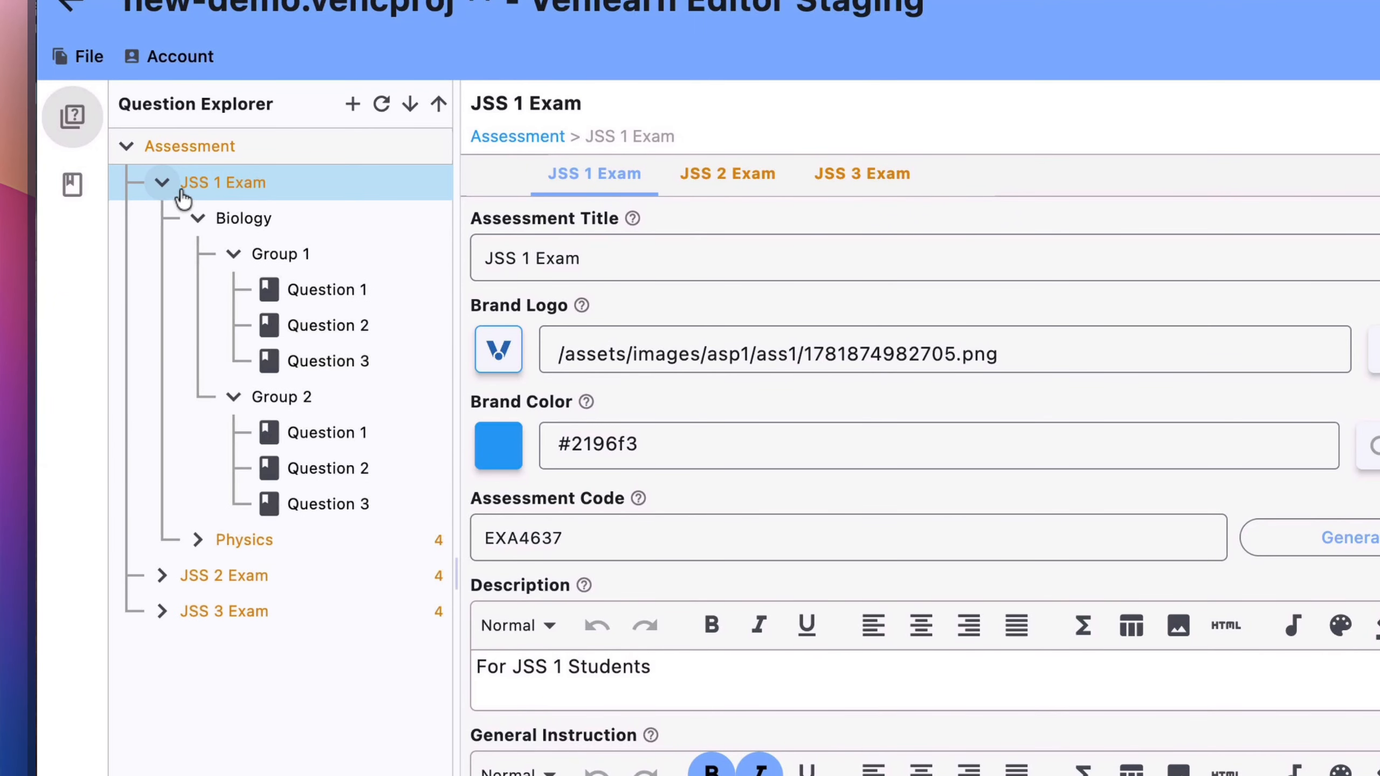
pyautogui.rightClick(306, 186)
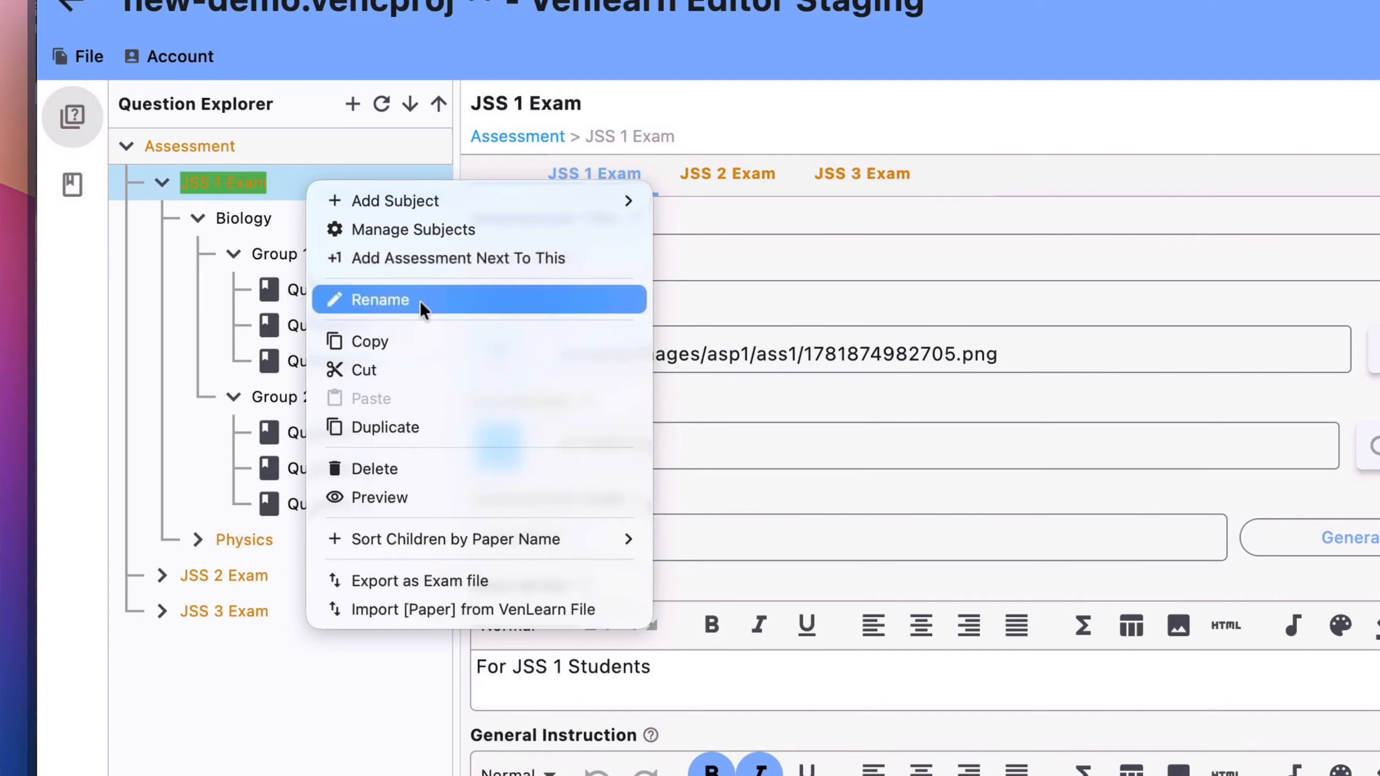
pyautogui.click(413, 347)
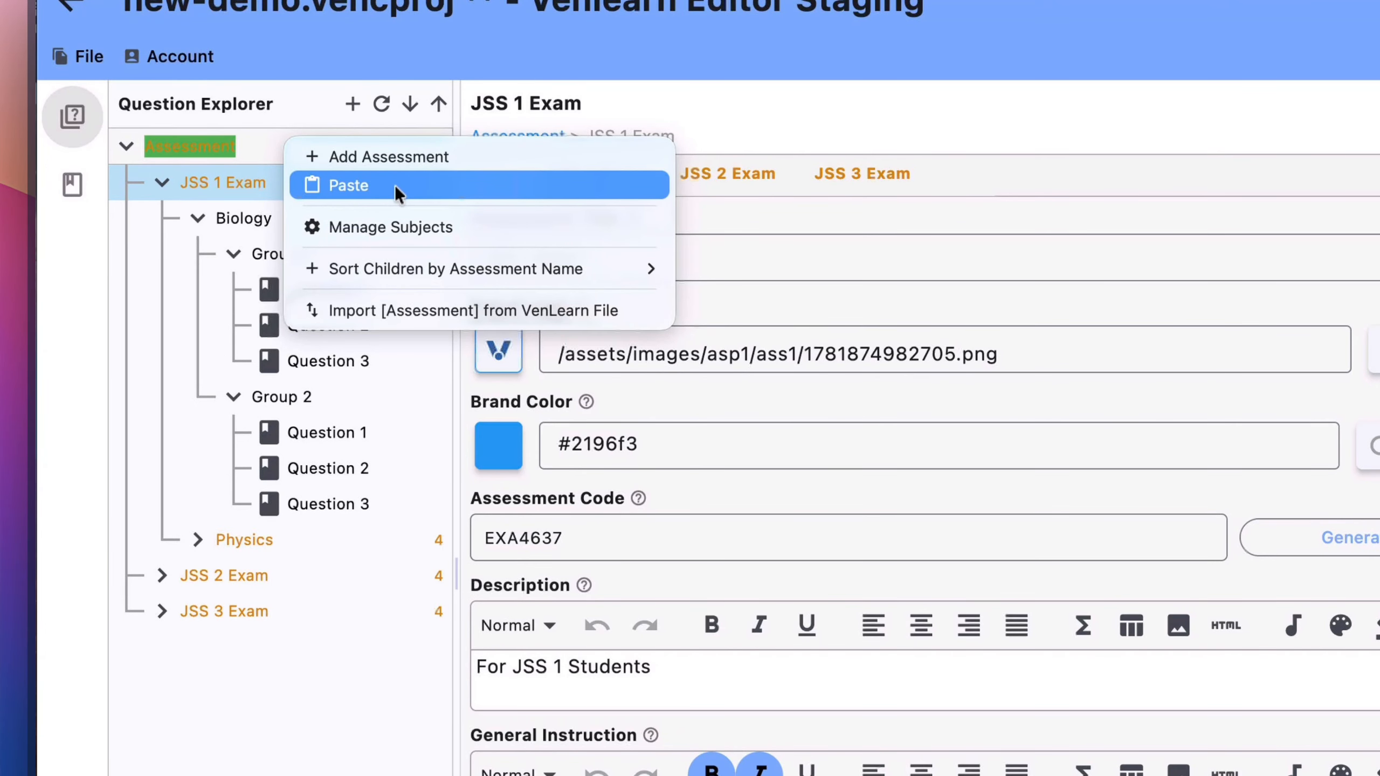
pyautogui.click(253, 243)
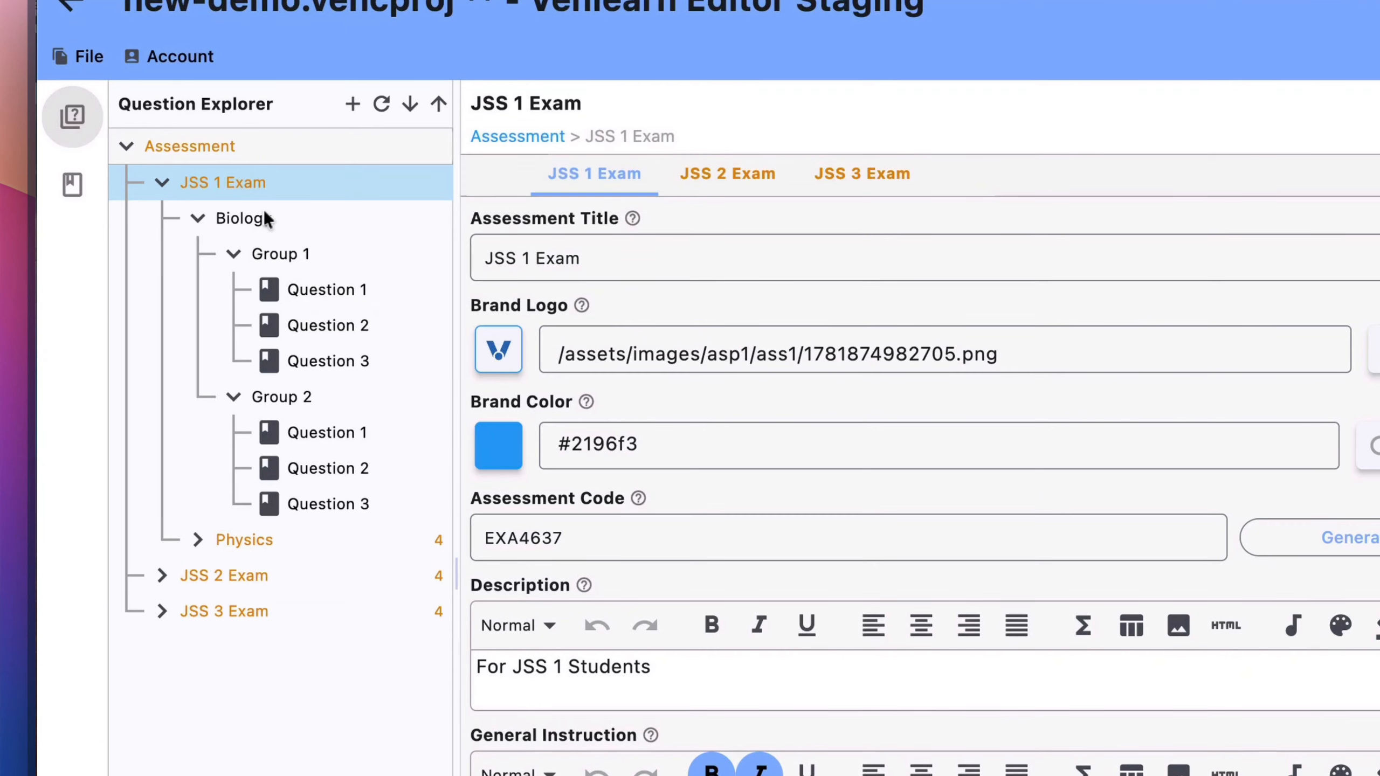
# Look over the actions available for JSS 1 Exam and its Biology paper
pyautogui.rightClick(291, 187)
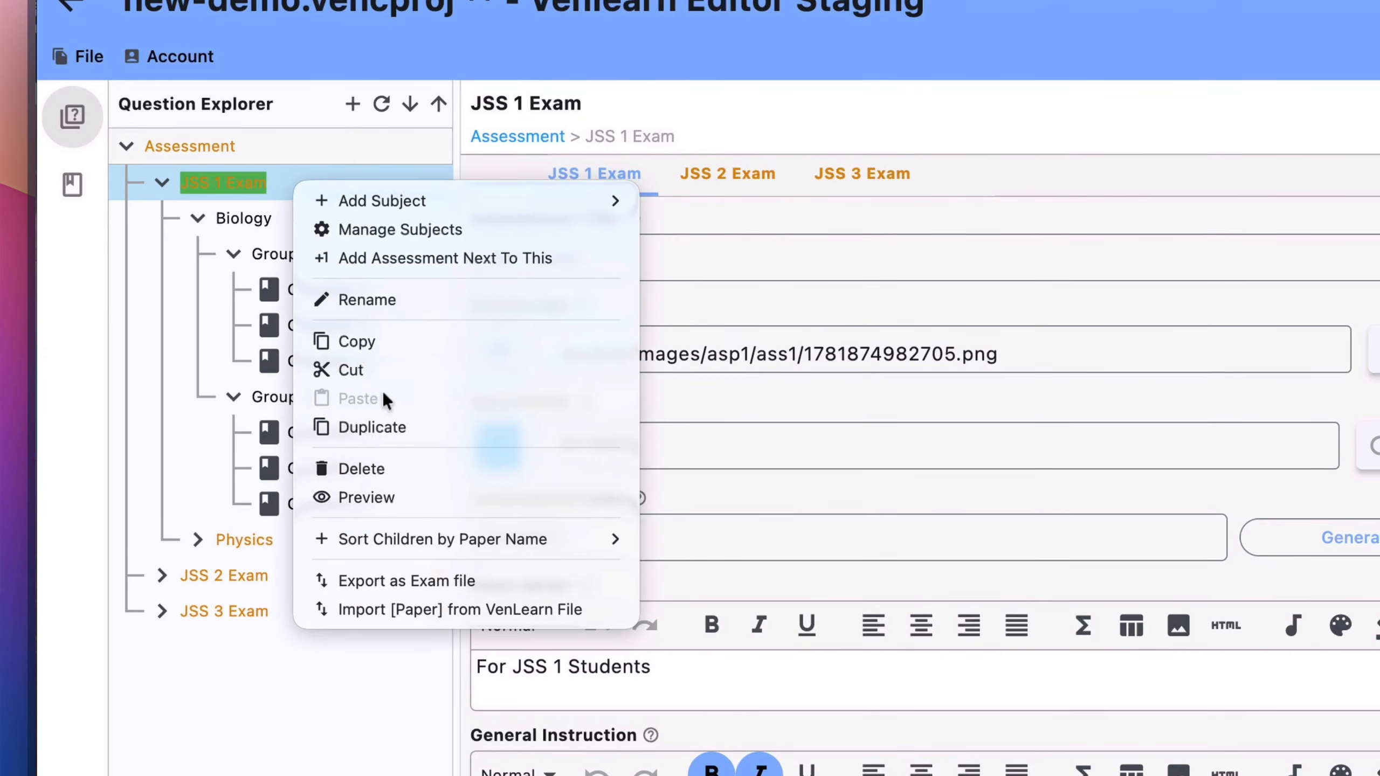
pyautogui.rightClick(263, 217)
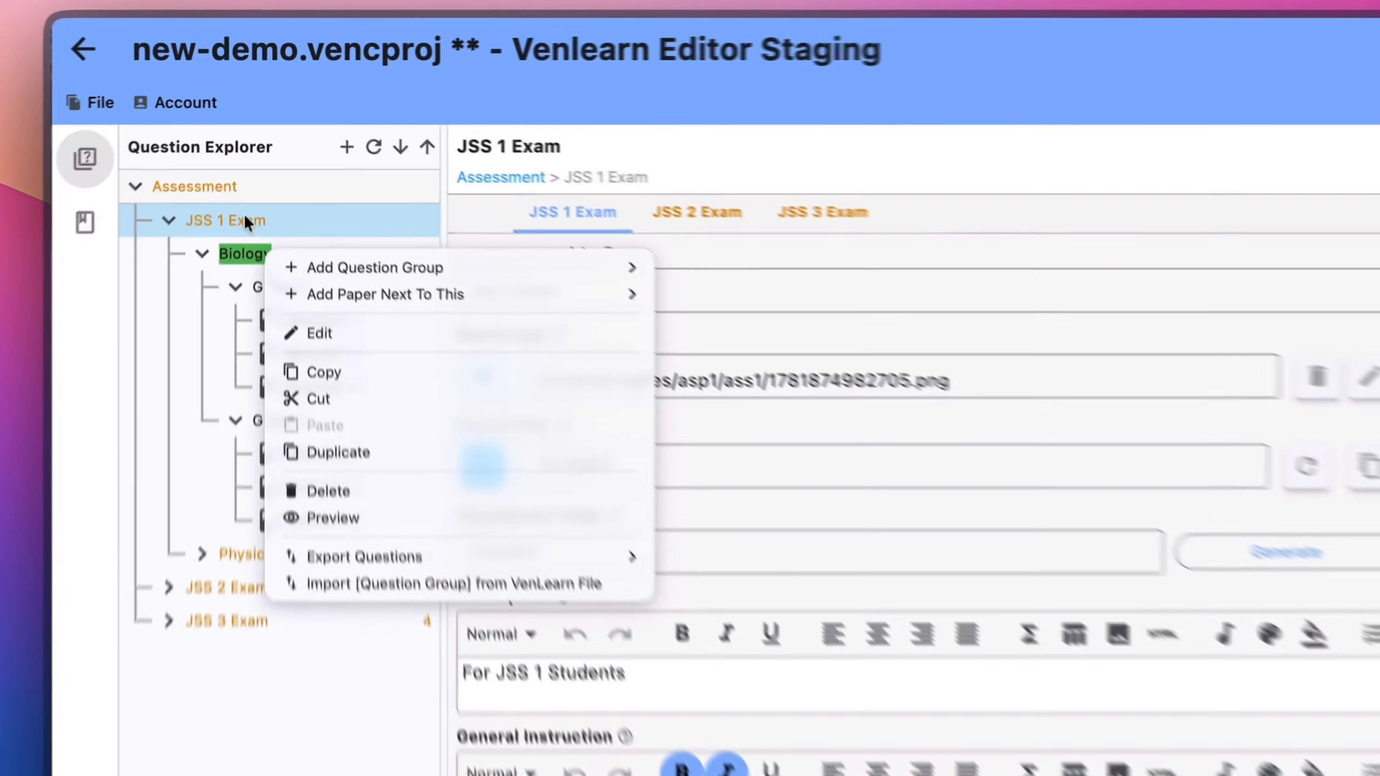
pyautogui.click(255, 170)
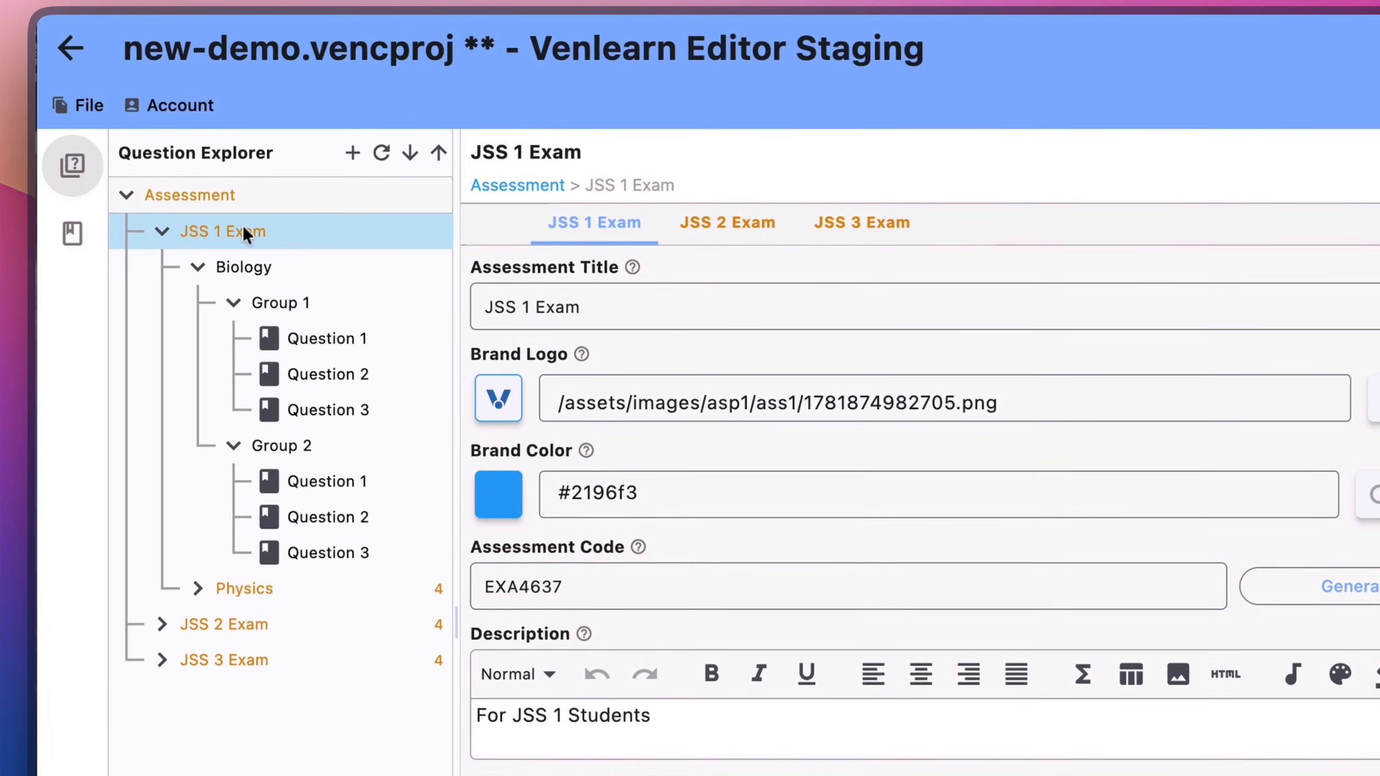
pyautogui.rightClick(261, 231)
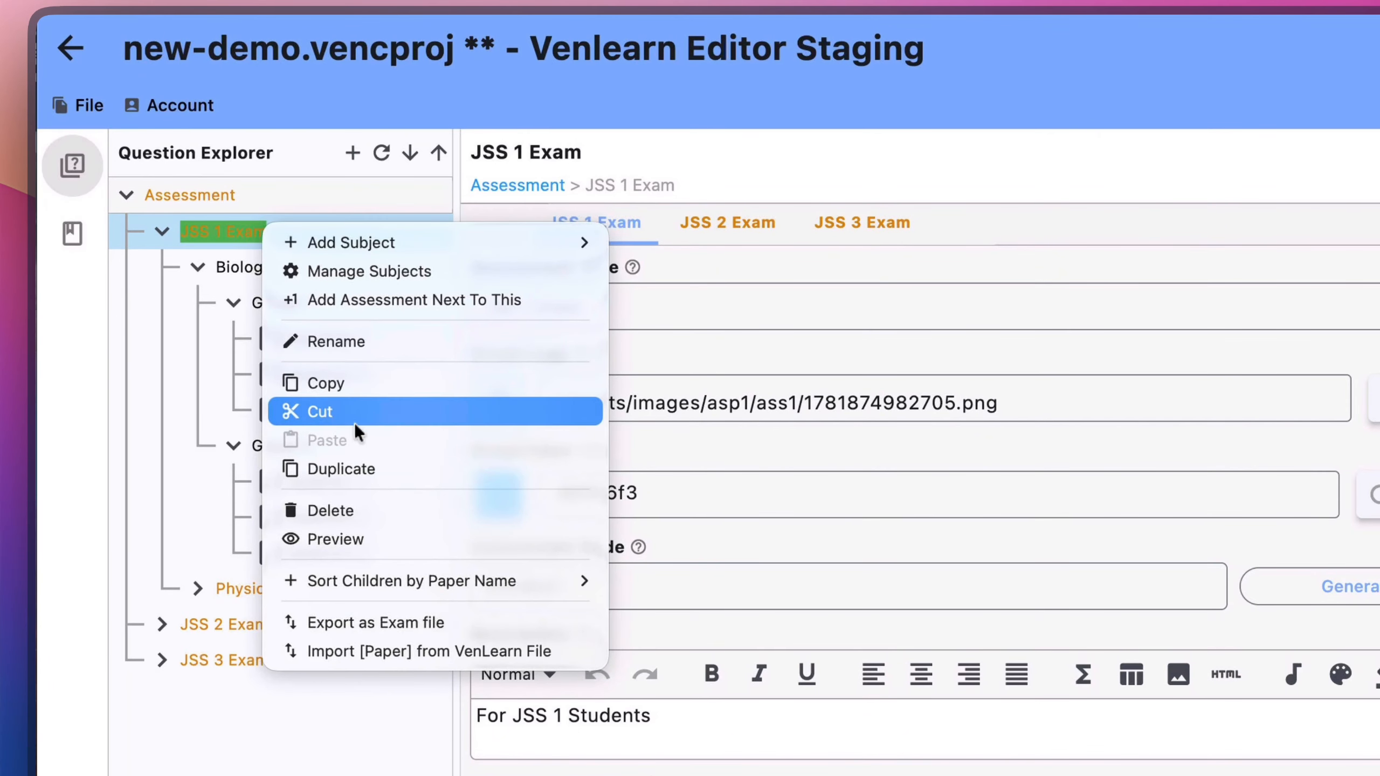
pyautogui.click(200, 443)
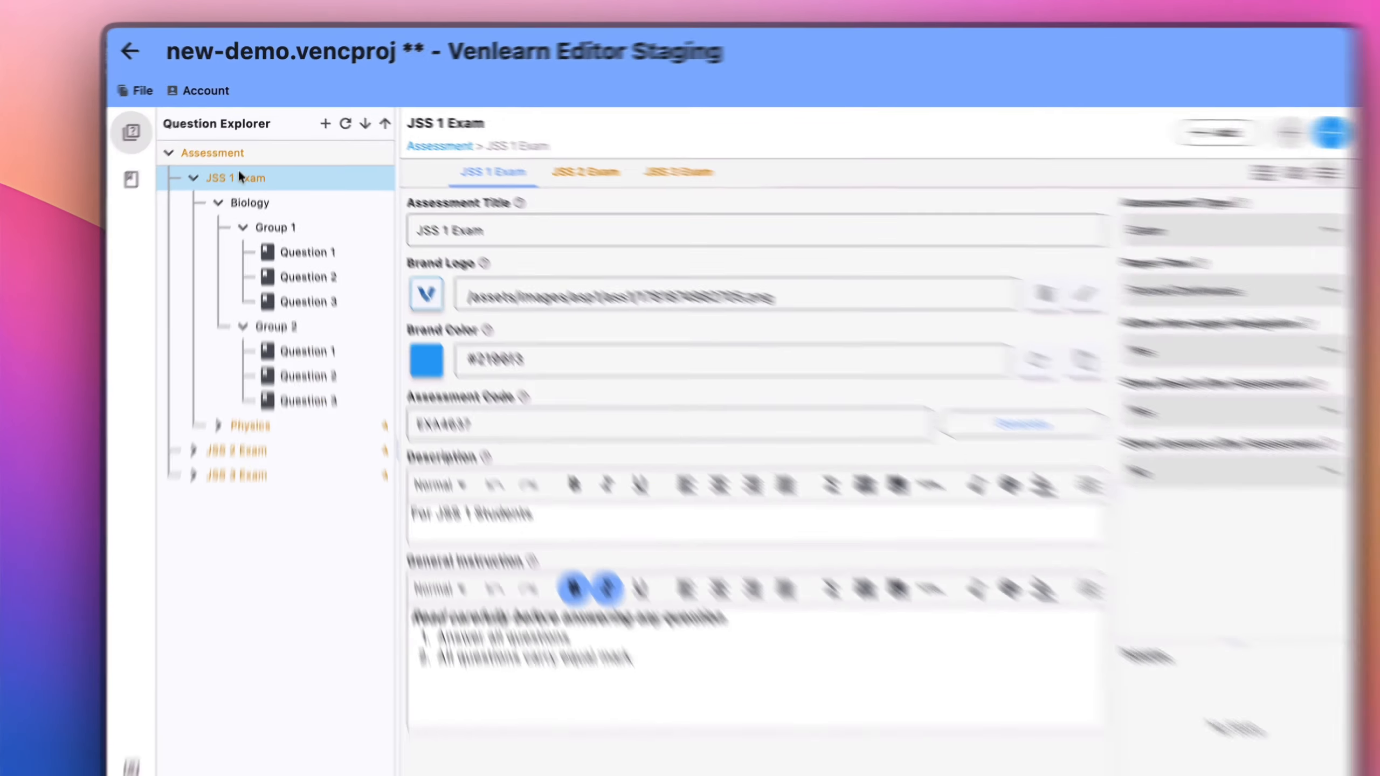
# Duplicate JSS 1 Exam and examine the question groups under the copy's Biology paper
pyautogui.rightClick(239, 166)
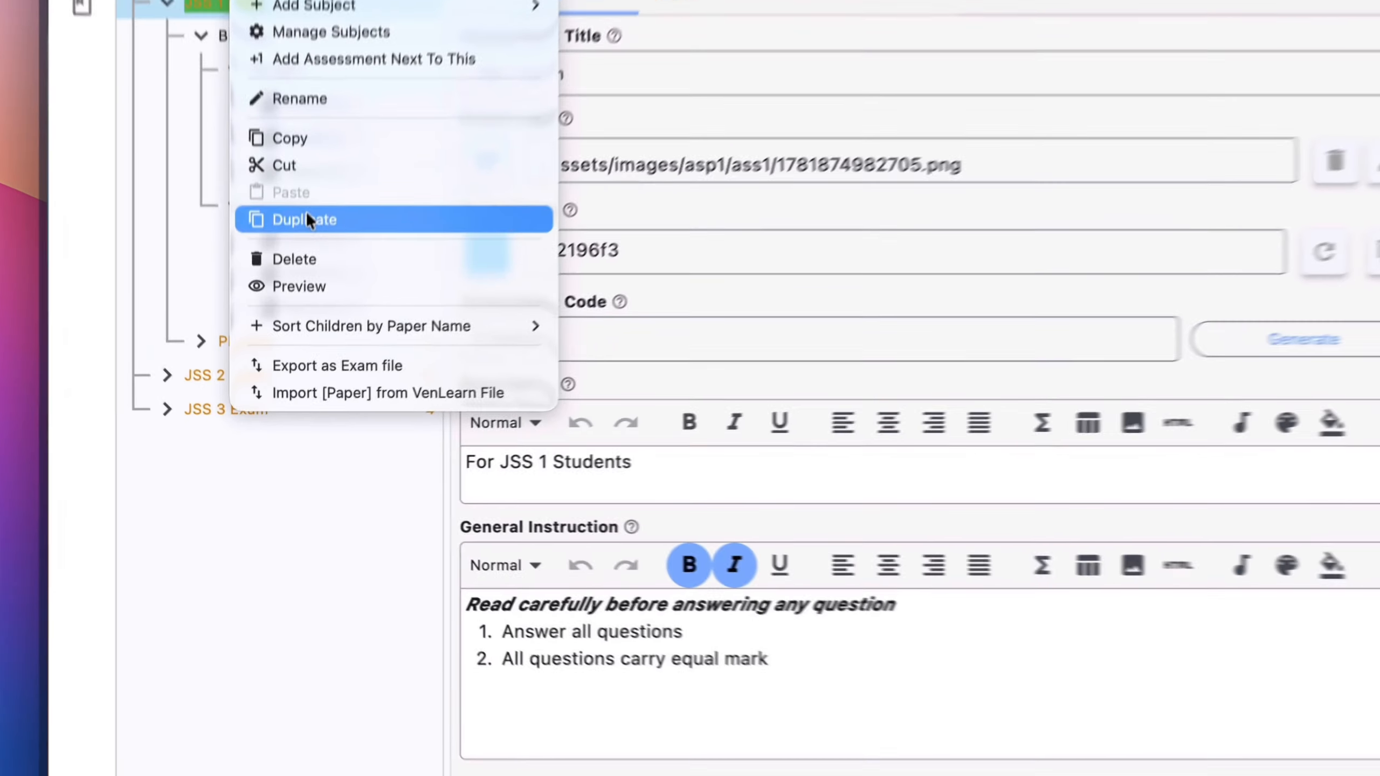
pyautogui.click(306, 219)
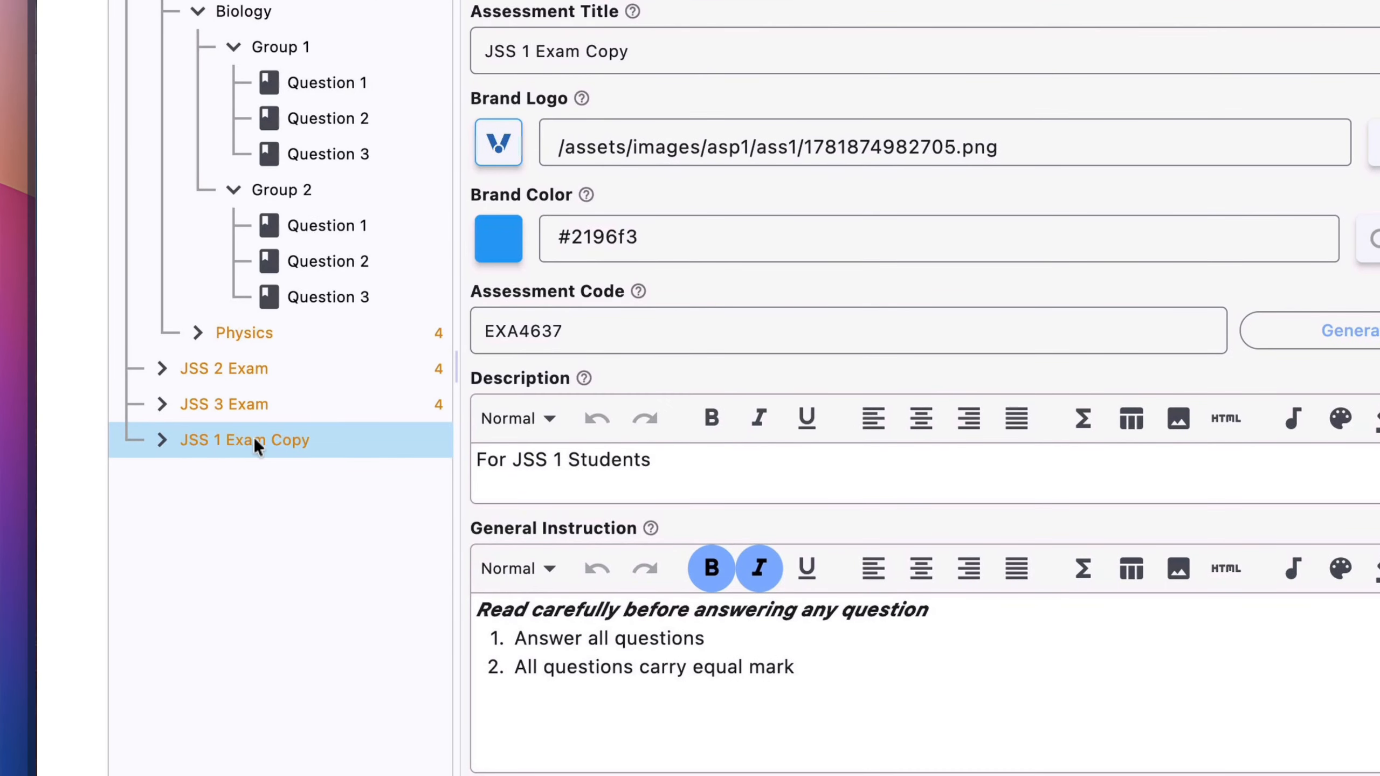
pyautogui.click(162, 440)
pyautogui.click(198, 475)
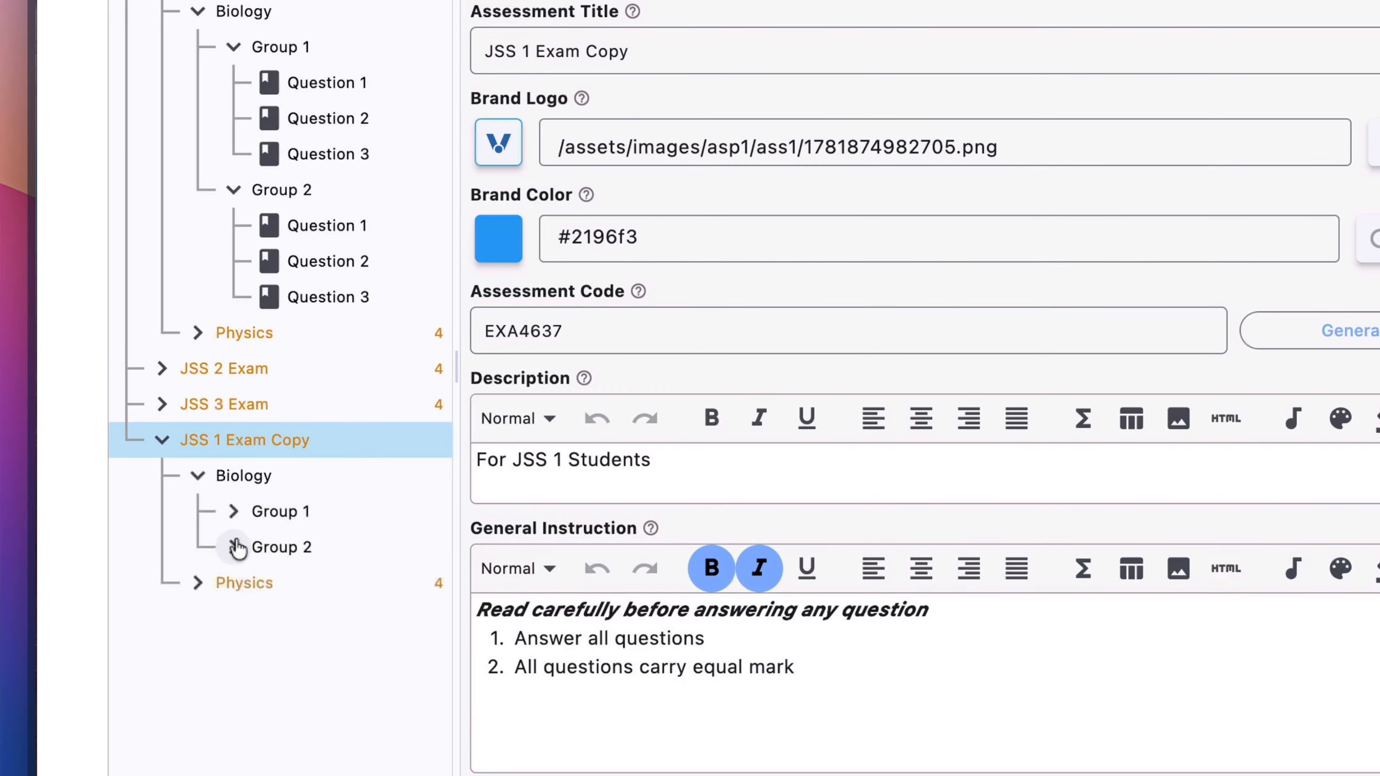
pyautogui.click(233, 511)
pyautogui.scroll(-1, 250, 619)
pyautogui.click(234, 631)
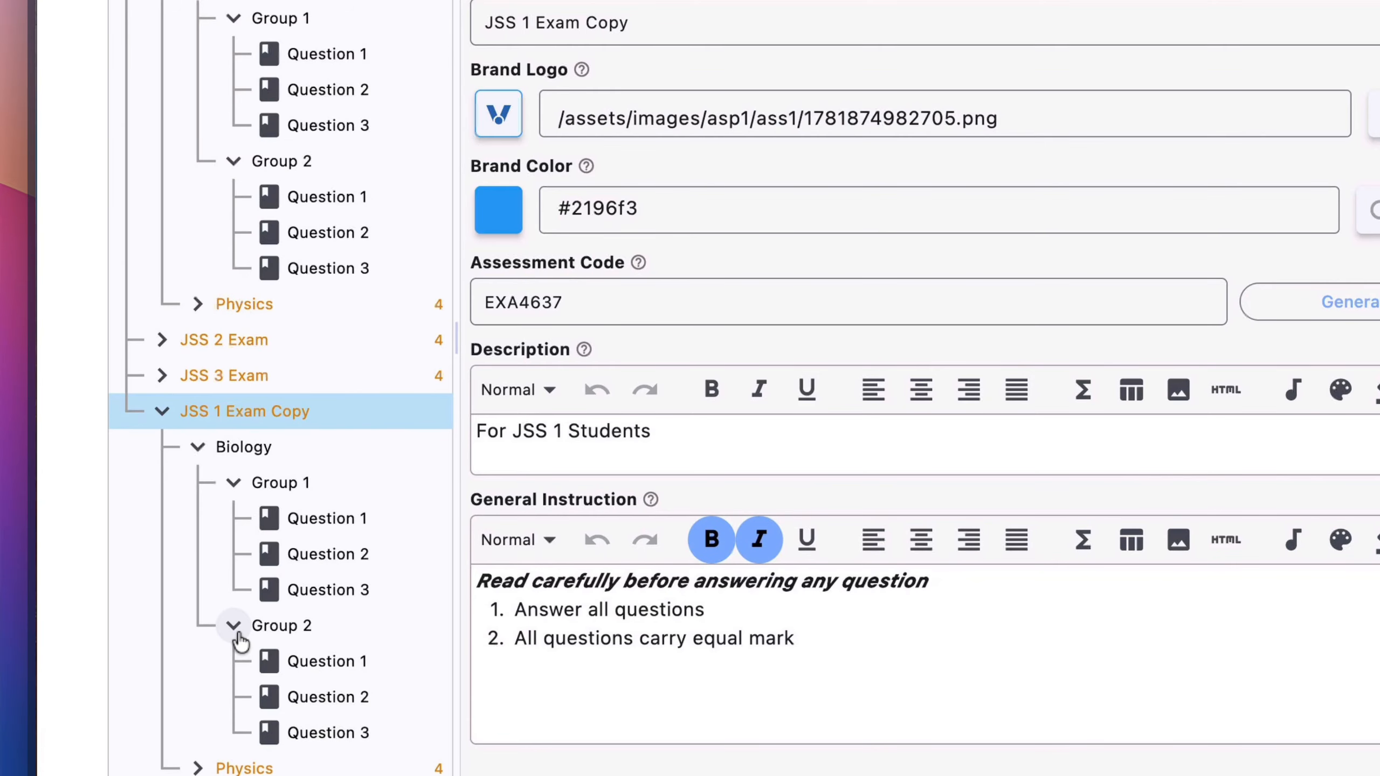
pyautogui.click(162, 411)
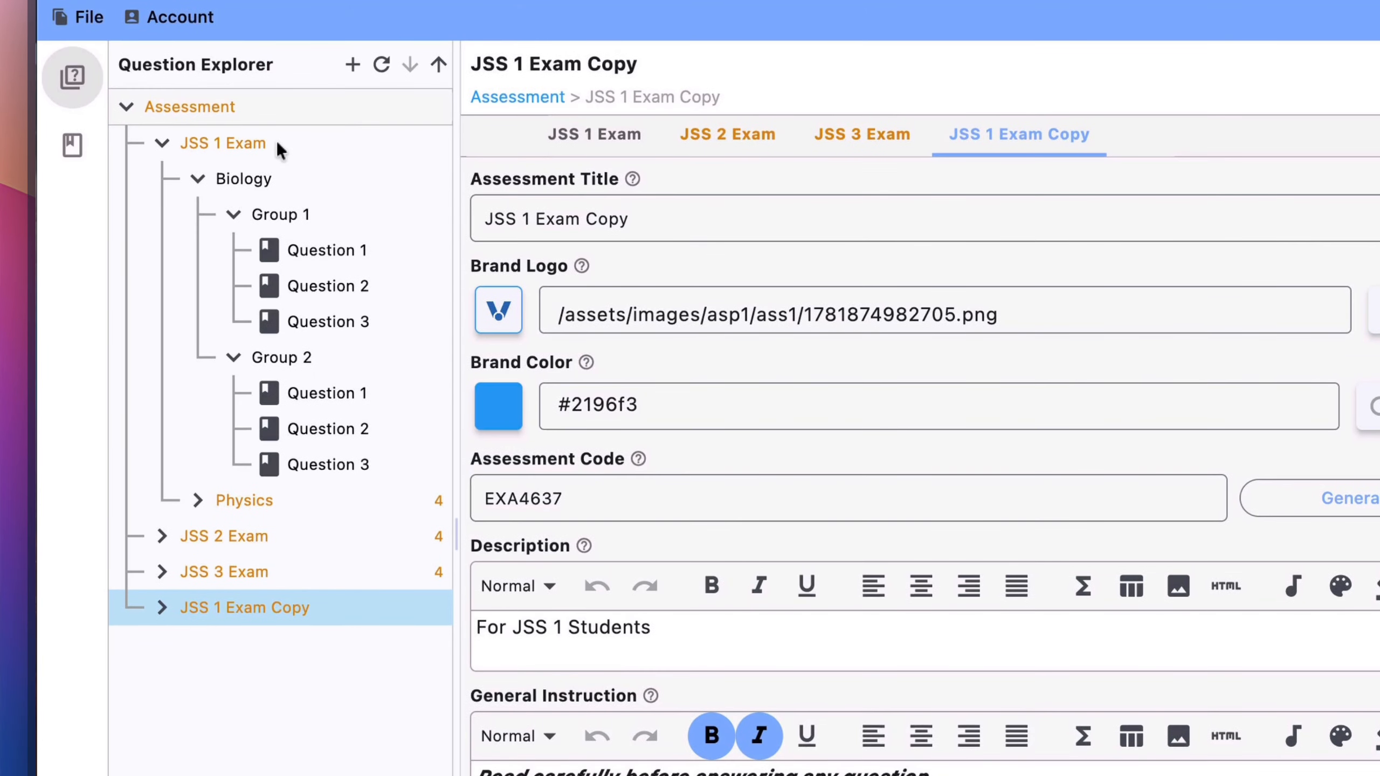
# Delete the duplicated assessment JSS 1 Exam Copy
pyautogui.rightClick(277, 142)
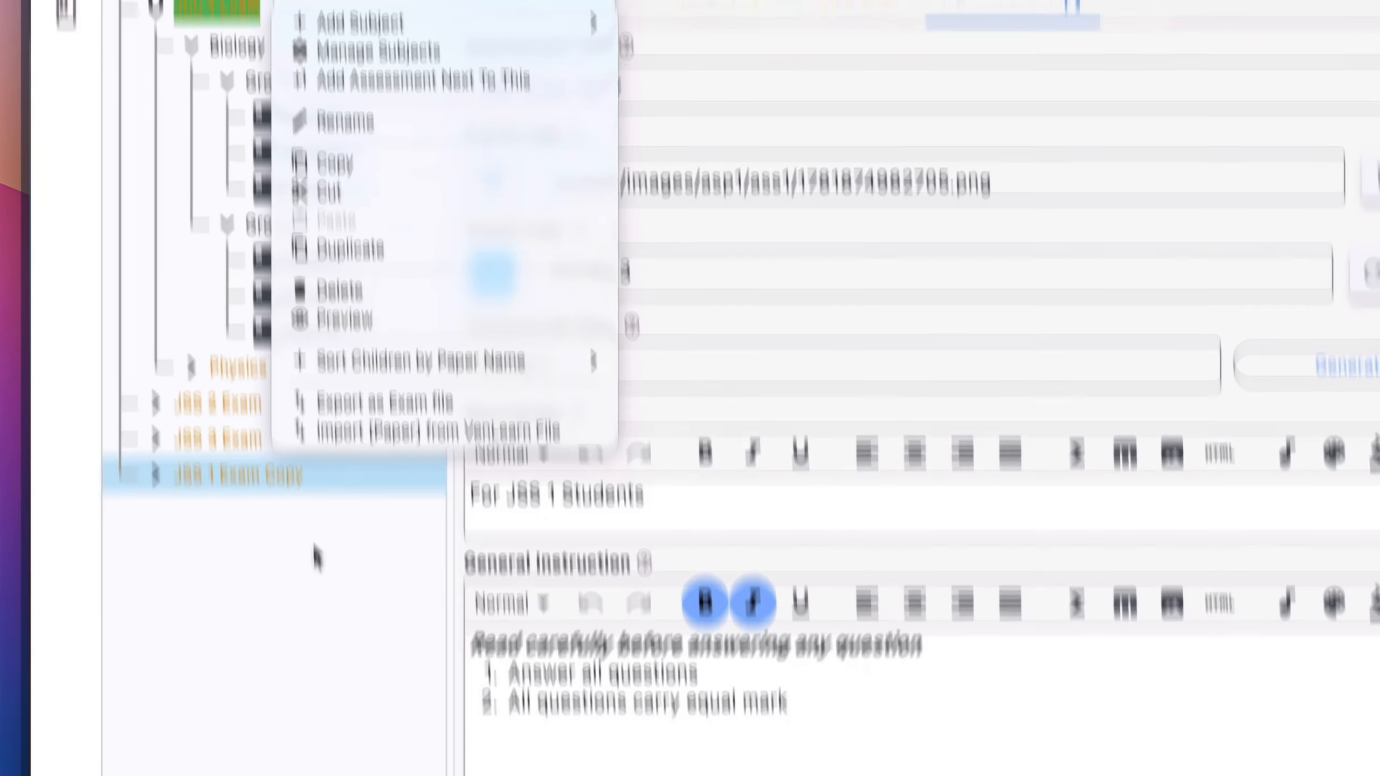
pyautogui.click(311, 574)
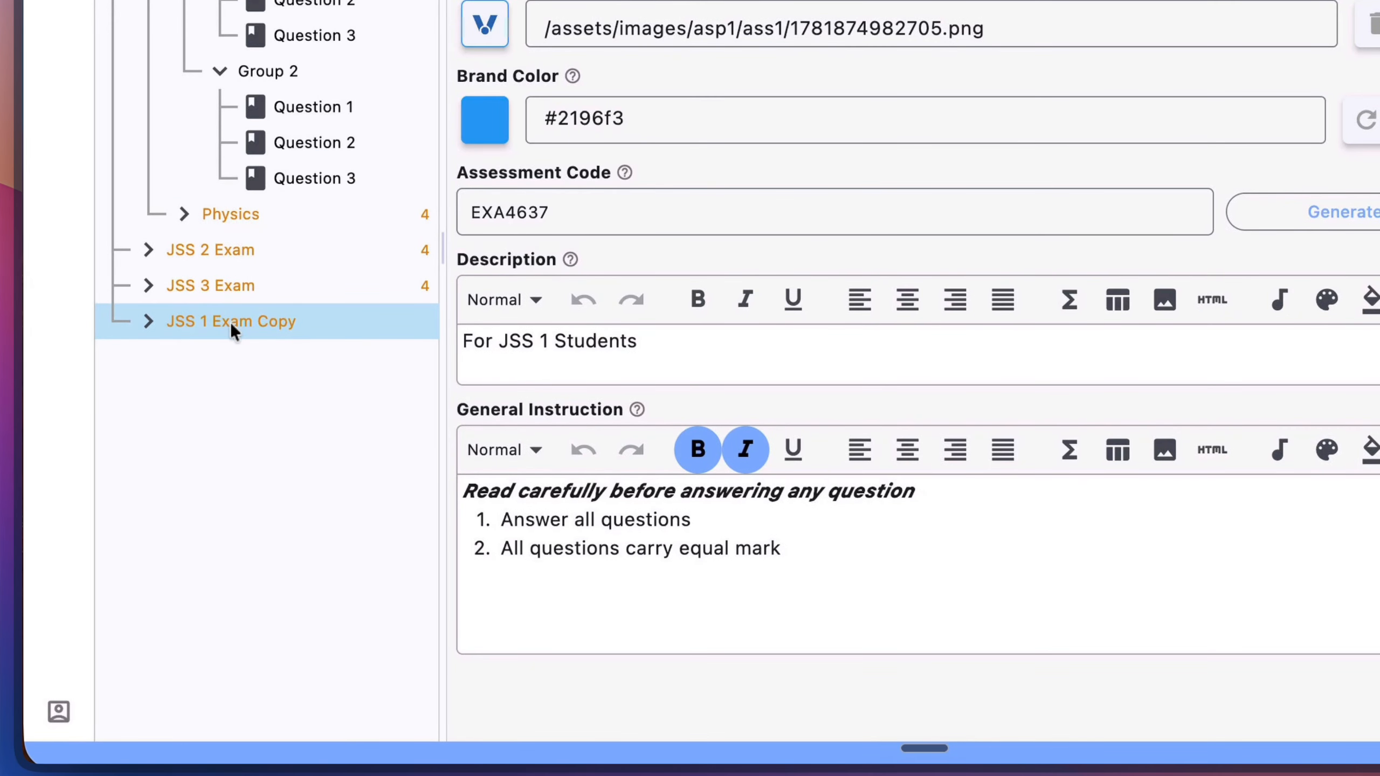
pyautogui.rightClick(230, 321)
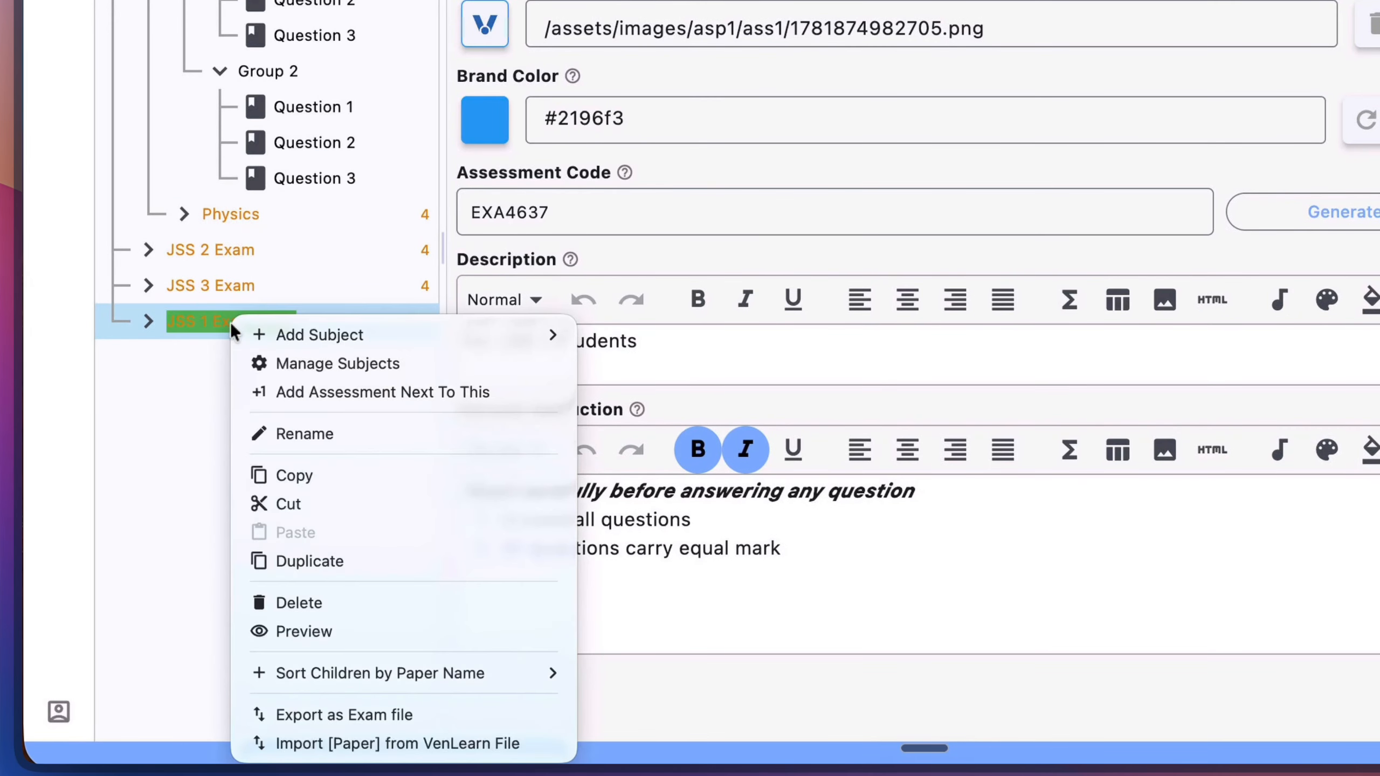
pyautogui.click(330, 606)
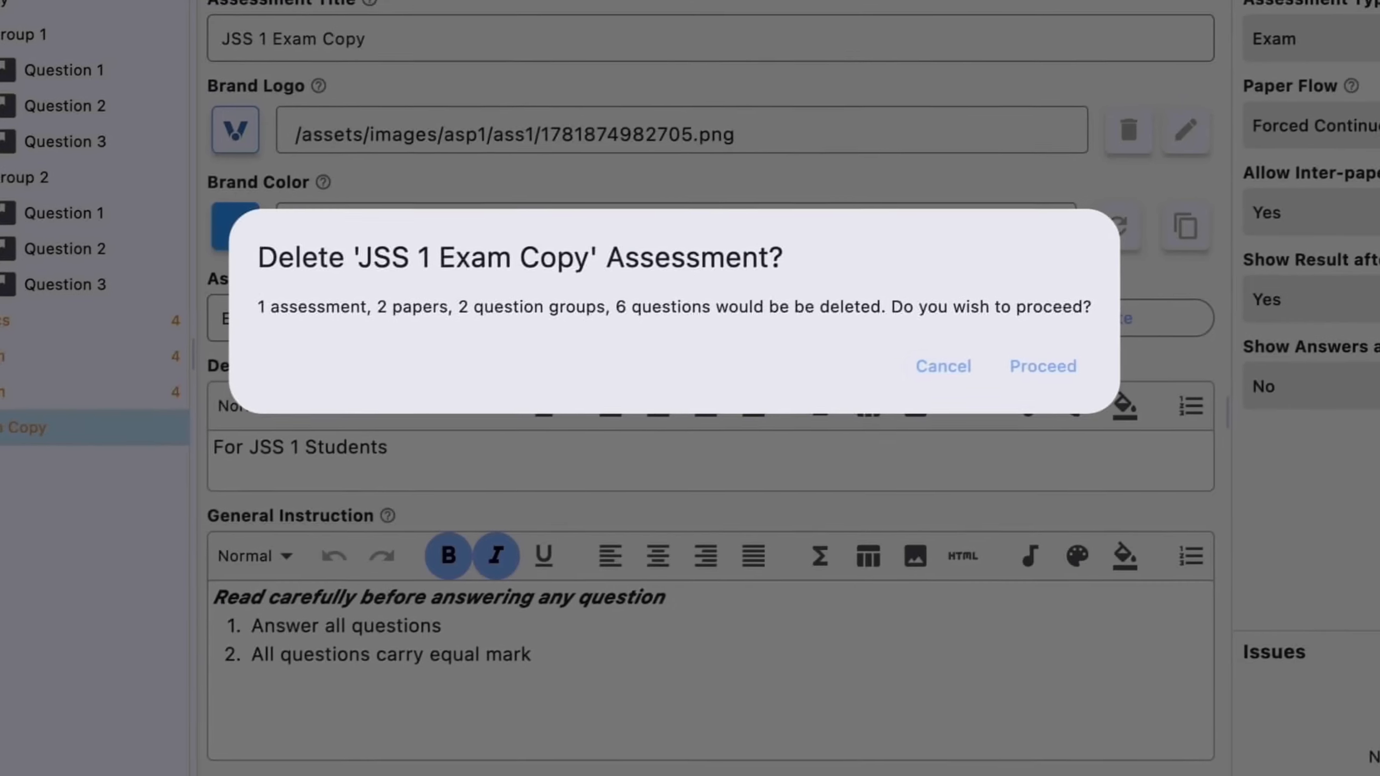
pyautogui.click(1038, 404)
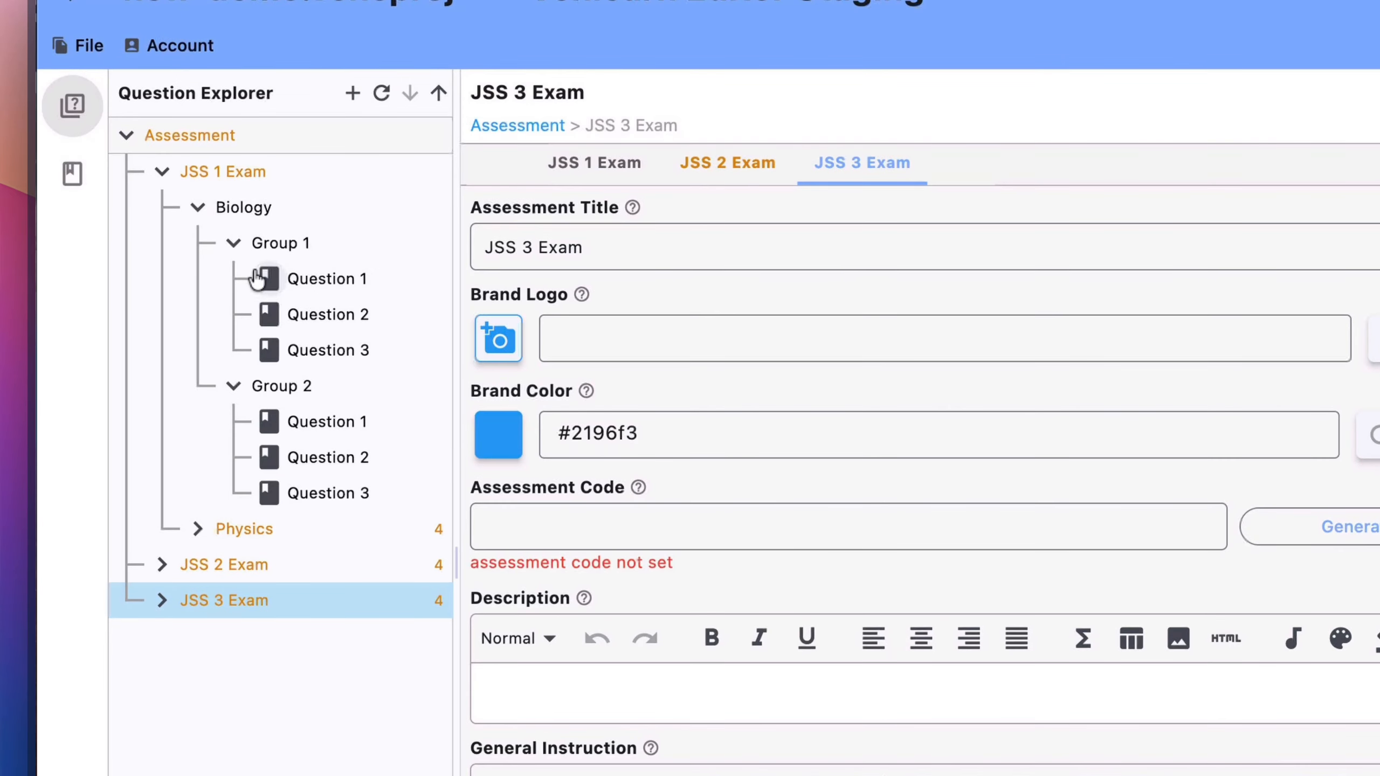
# Open JSS 1 Exam and show its assessment preview, widening the preview area
pyautogui.rightClick(262, 174)
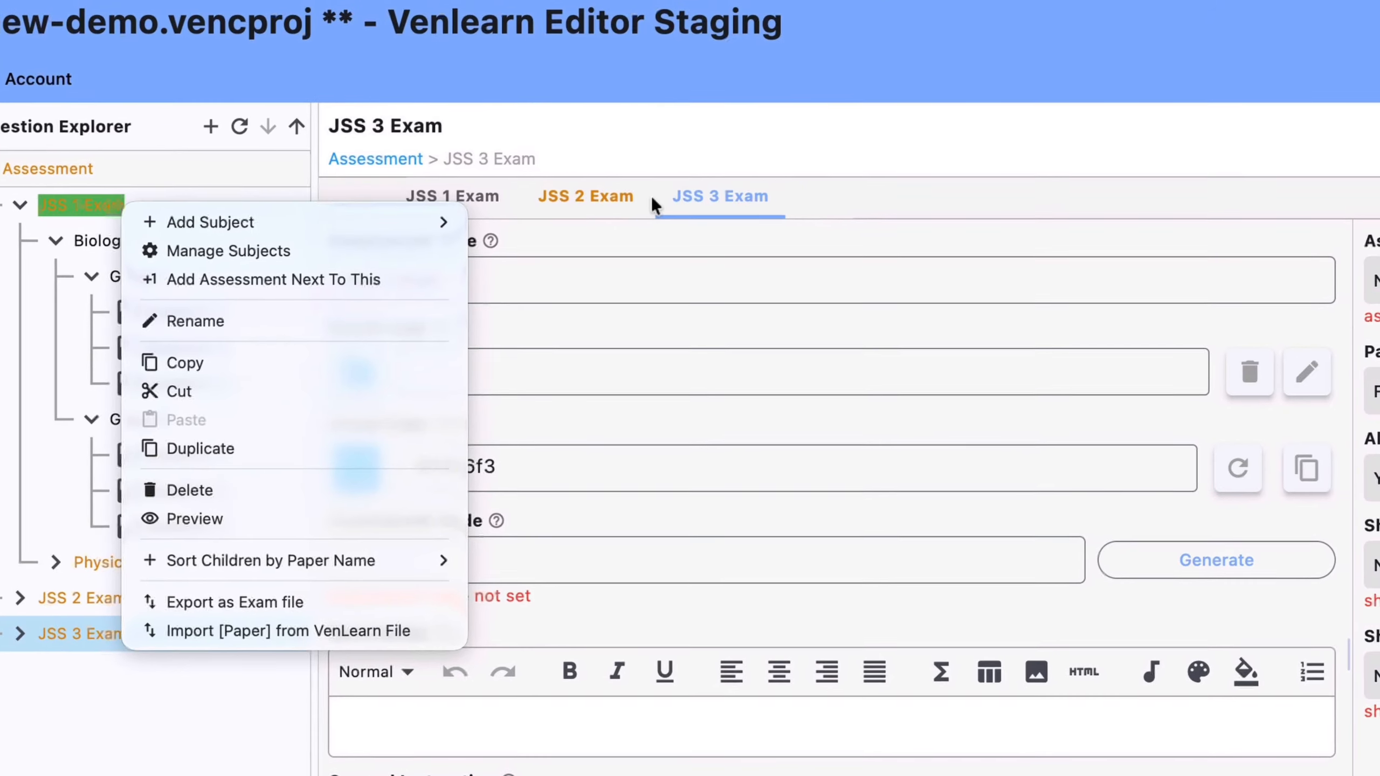
pyautogui.click(937, 117)
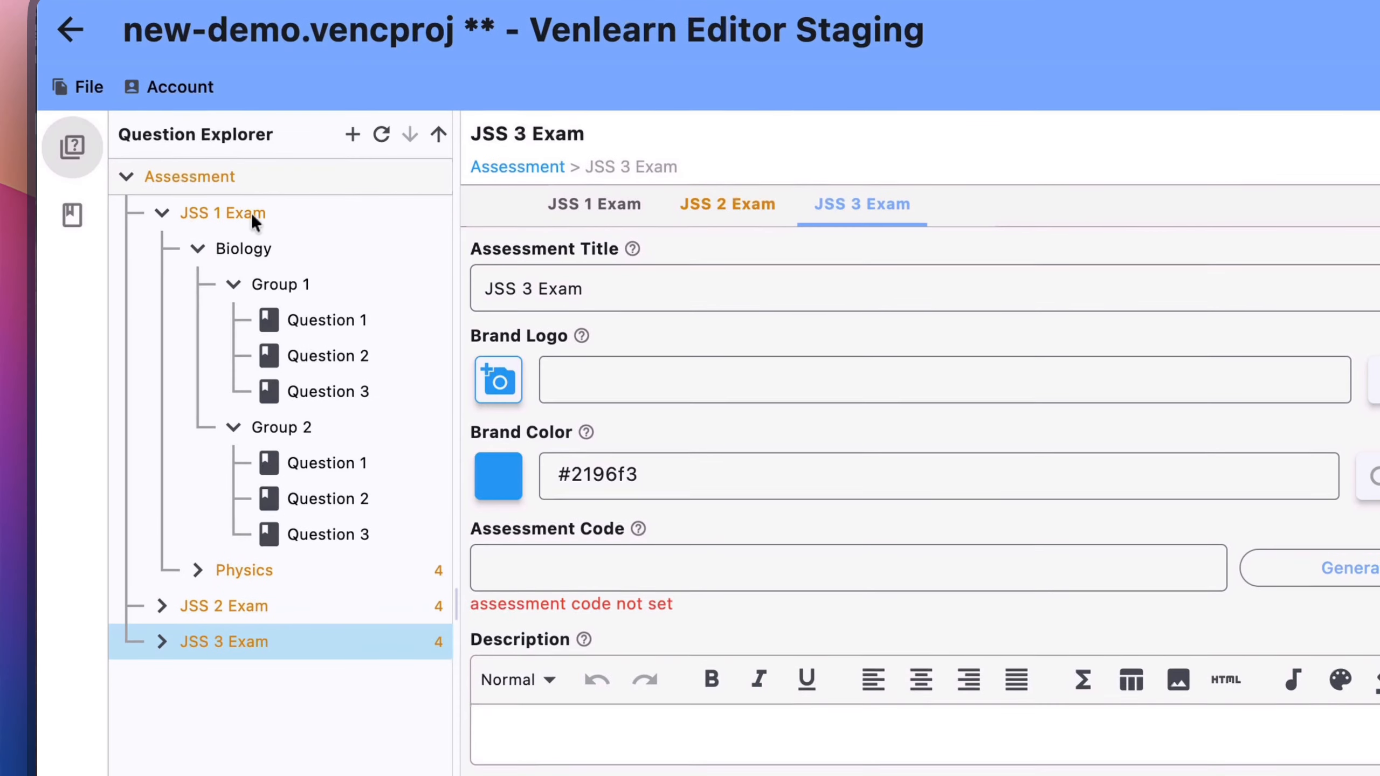
pyautogui.click(216, 94)
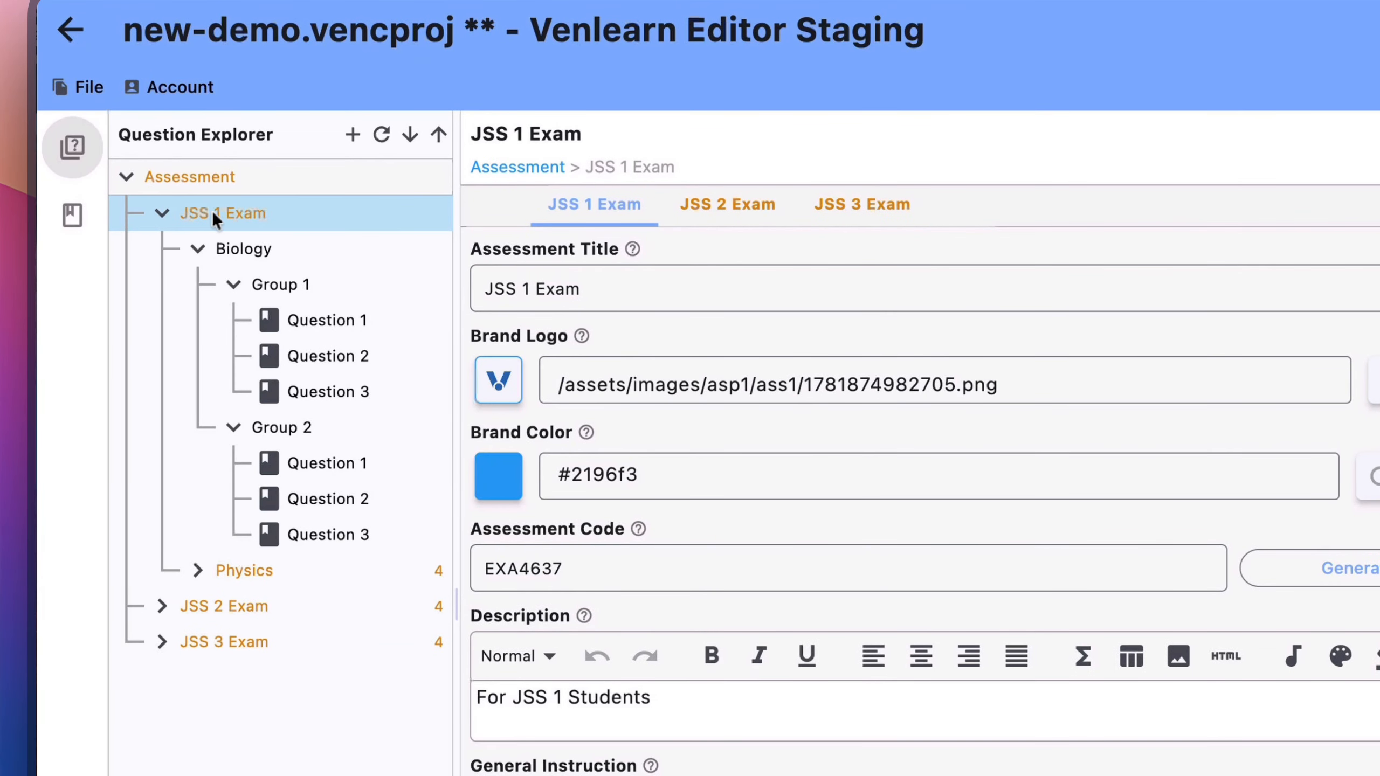
pyautogui.rightClick(286, 211)
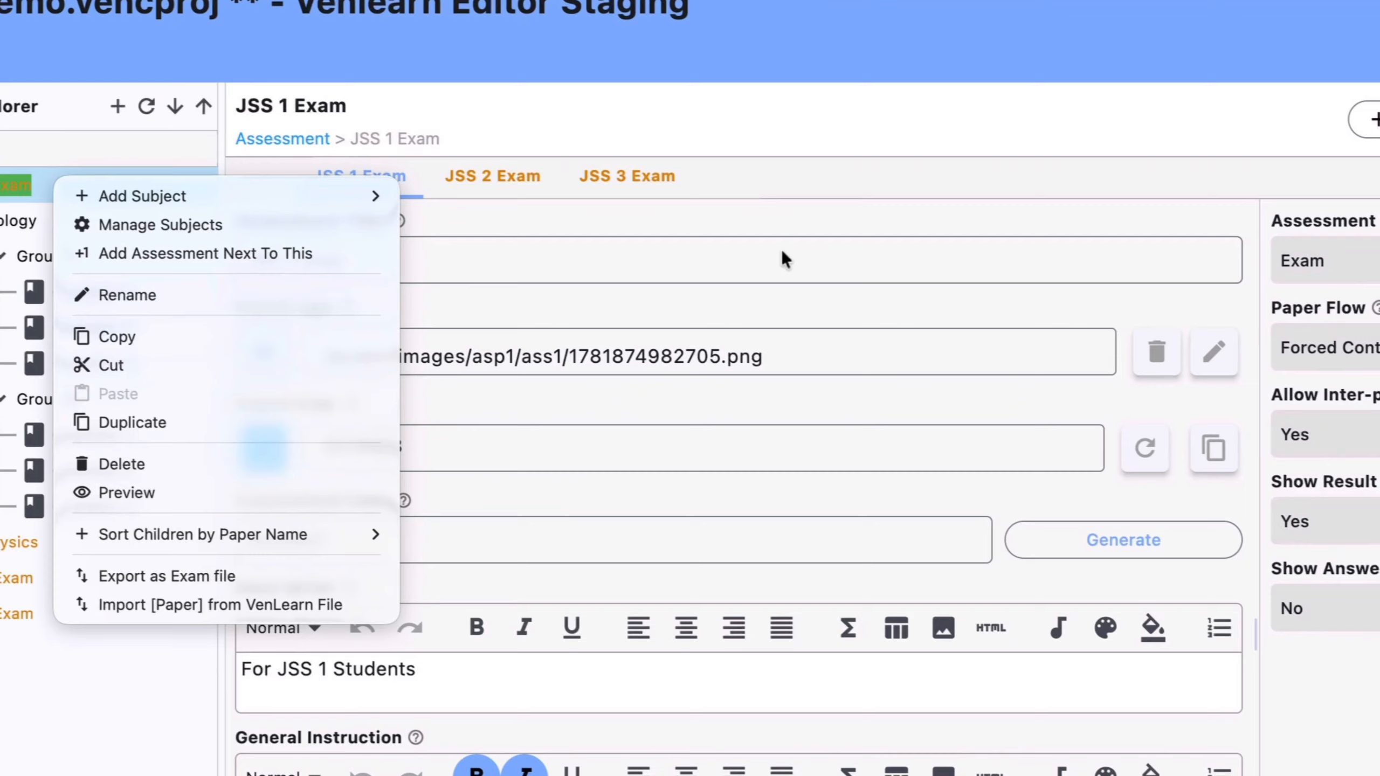
pyautogui.click(1003, 324)
pyautogui.click(1257, 140)
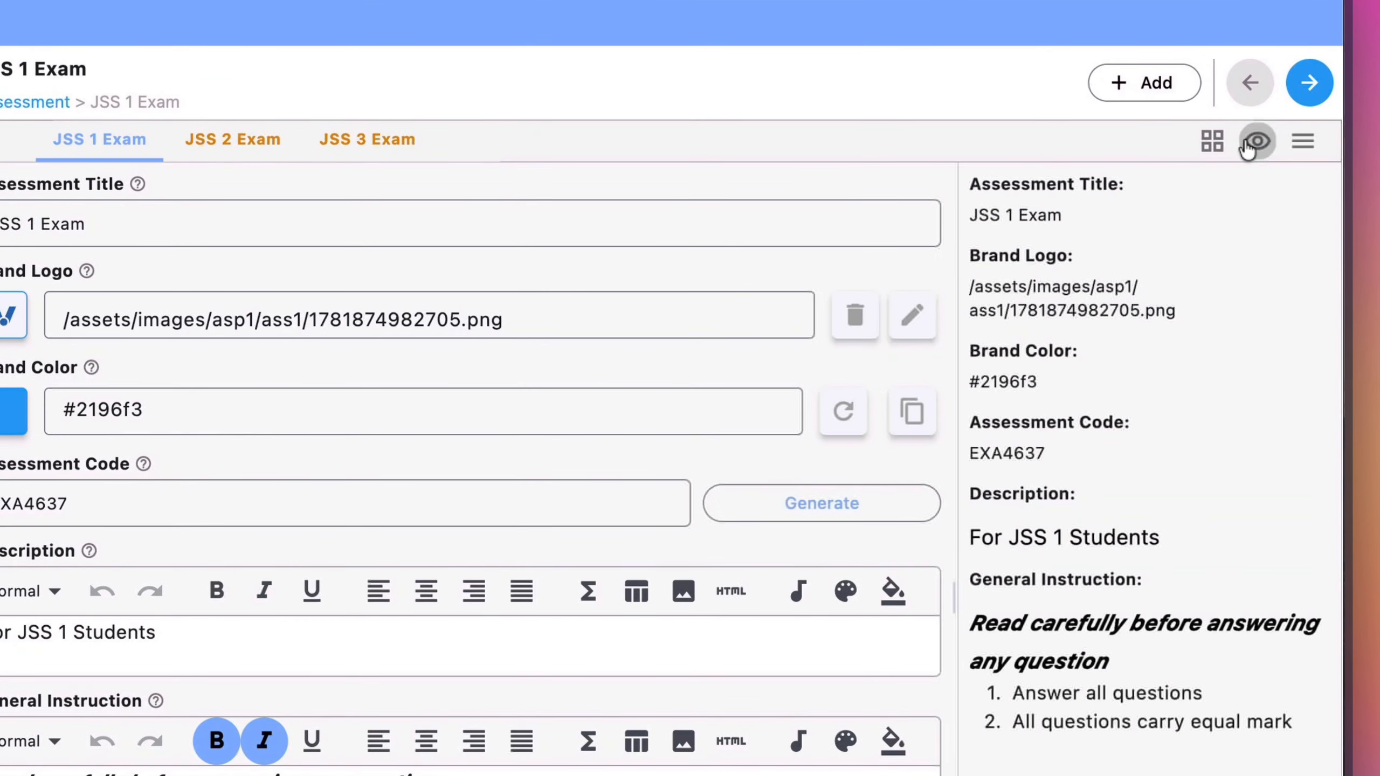
pyautogui.moveTo(954, 543); pyautogui.dragTo(744, 544)
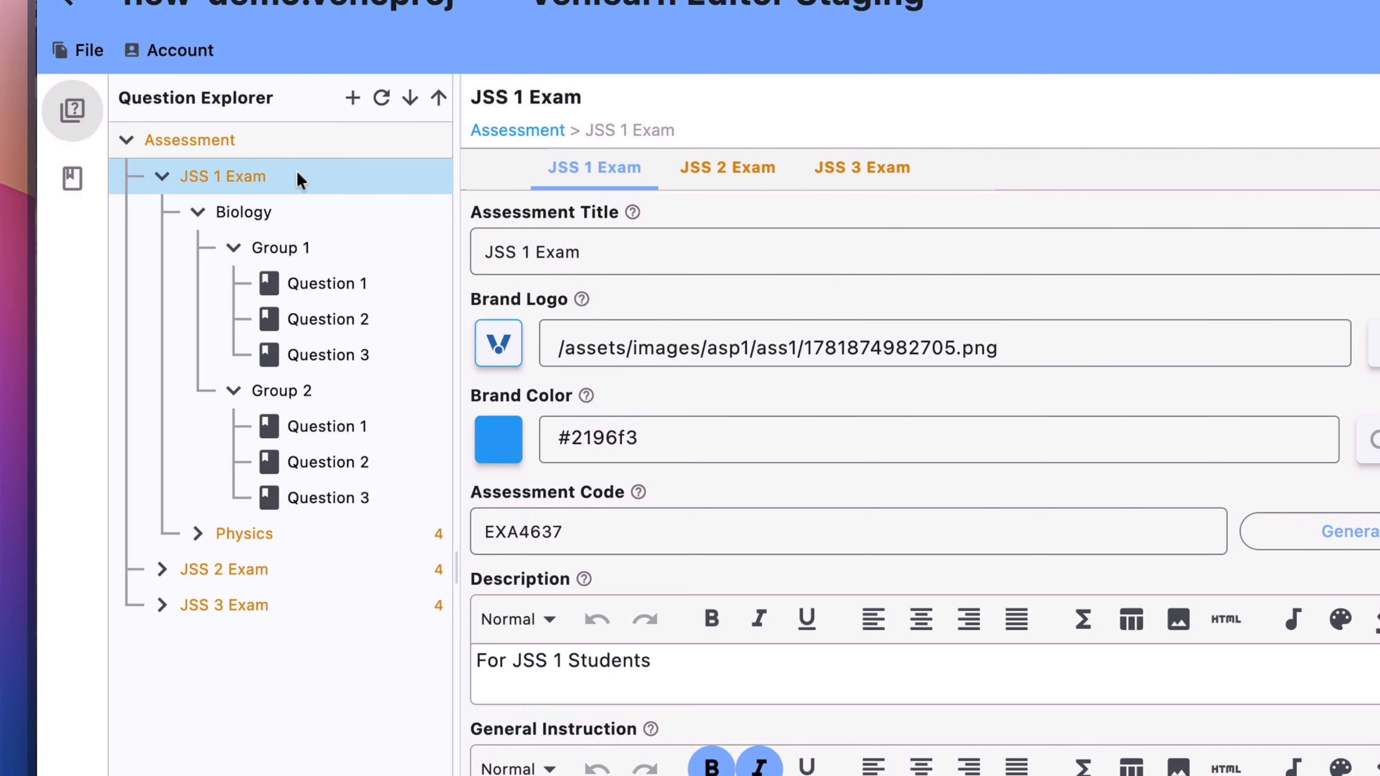
# Look over the options for sorting JSS 1 Exam's papers by name, leaving the order as it is
pyautogui.rightClick(294, 174)
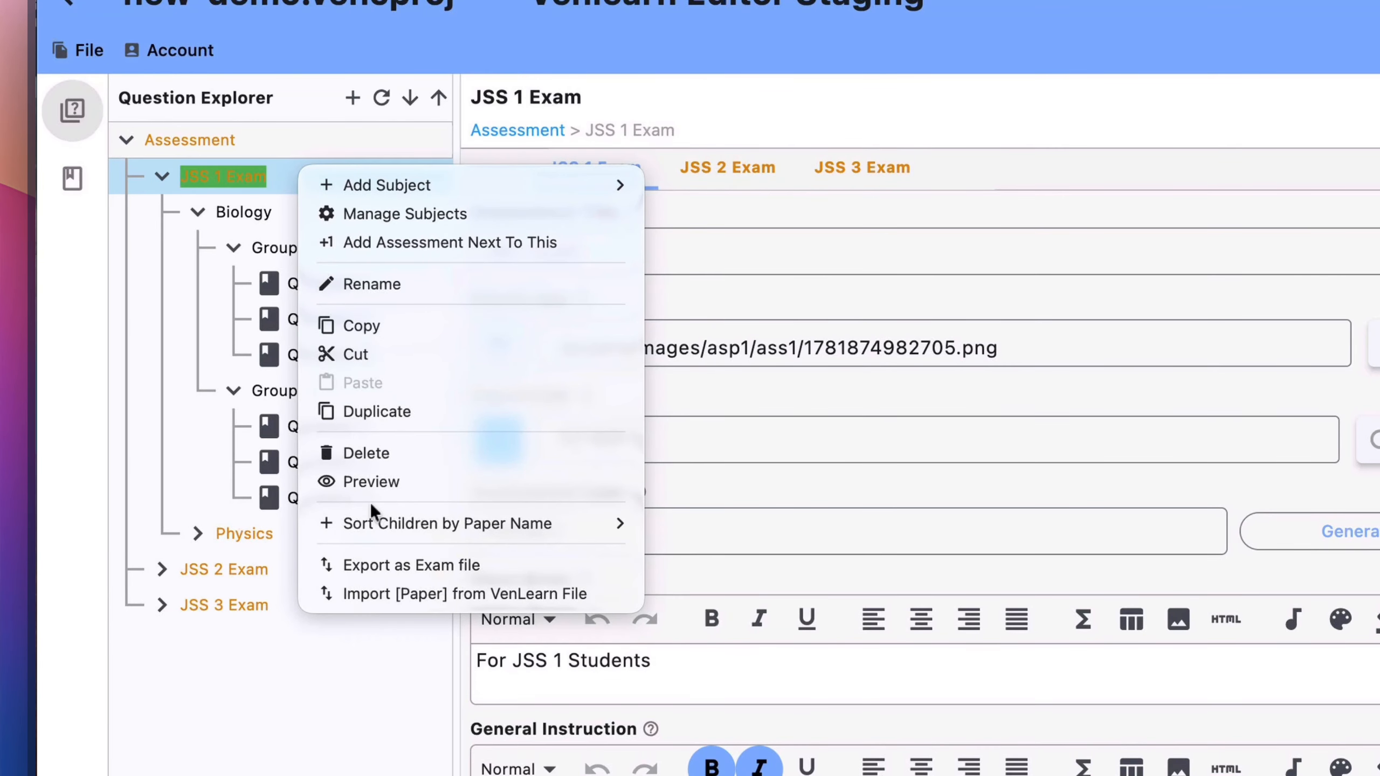
pyautogui.moveTo(423, 522)
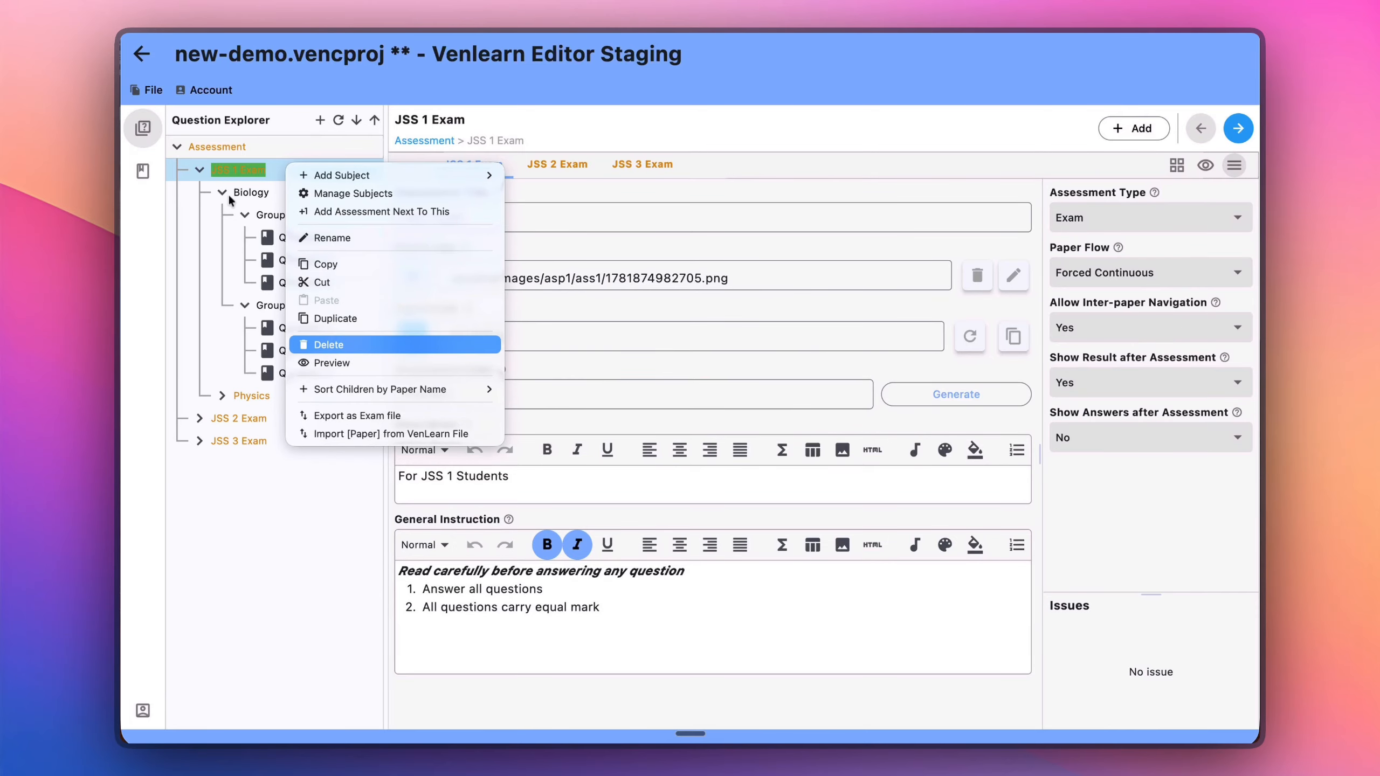
pyautogui.moveTo(401, 391)
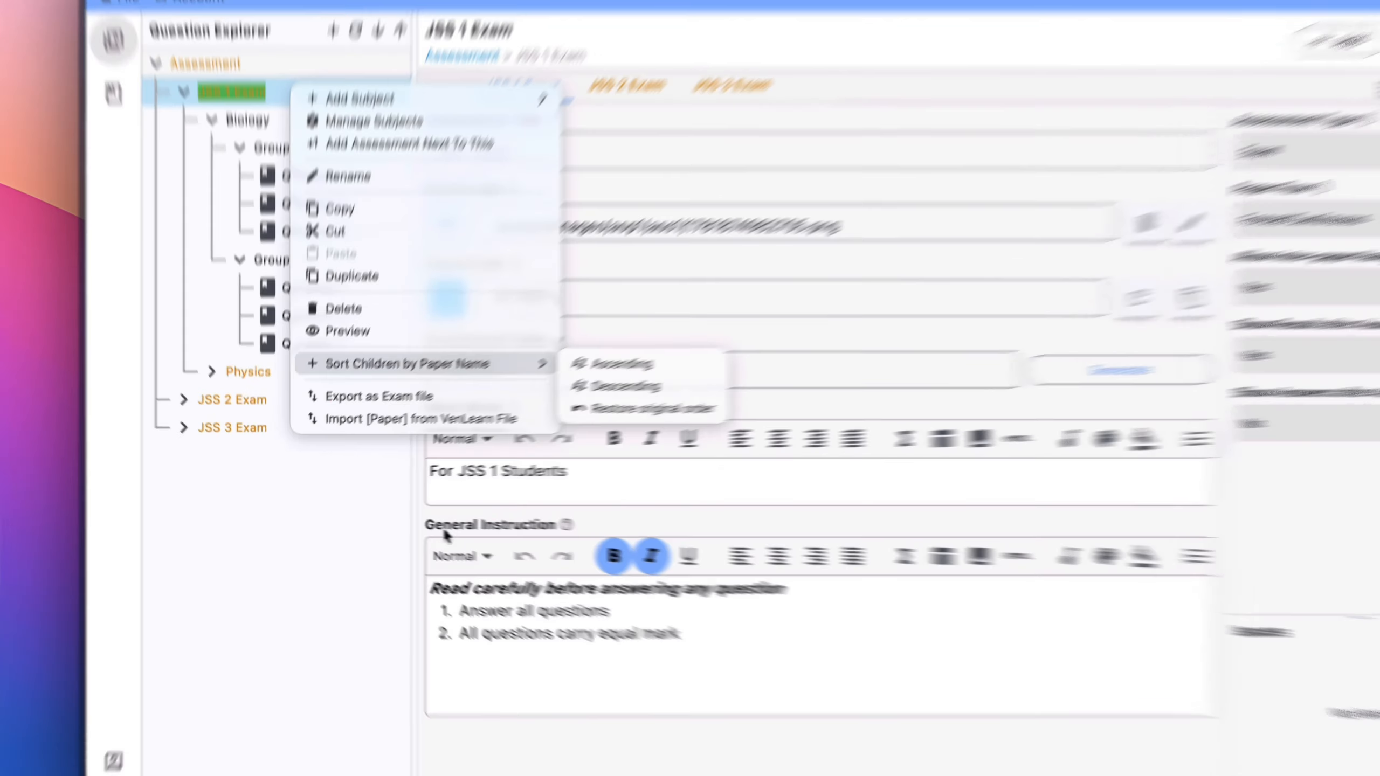
pyautogui.click(577, 425)
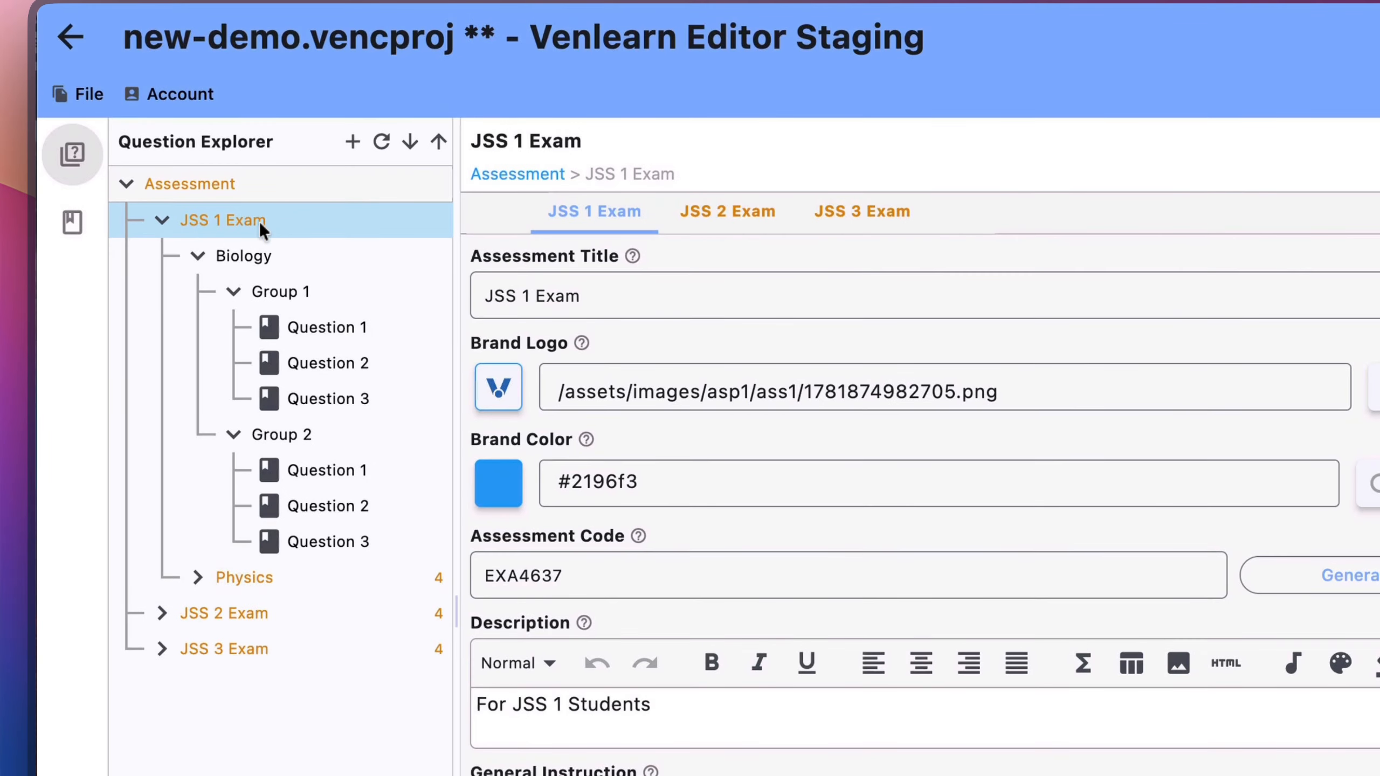
# Try to export JSS 1 Exam as an exam file, and delete its Physics paper
pyautogui.rightClick(259, 222)
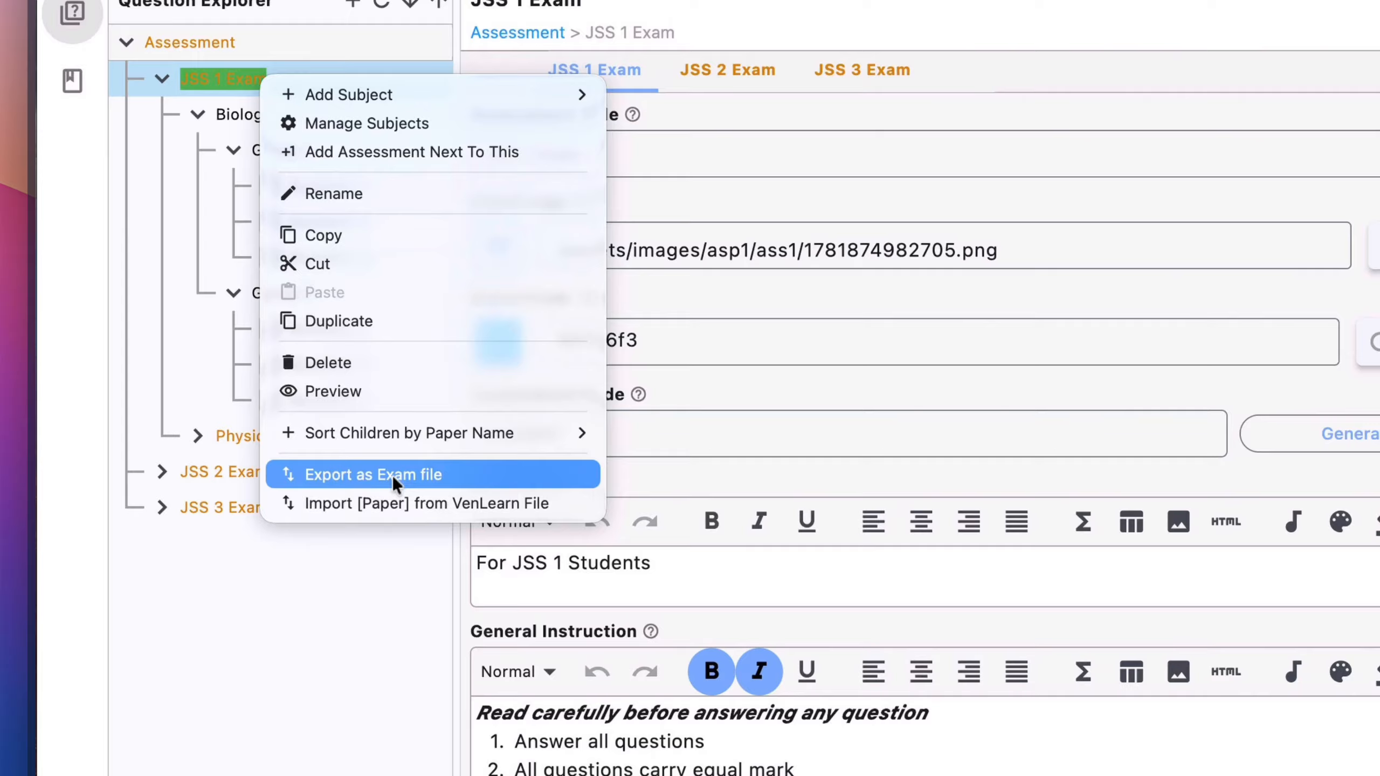
pyautogui.click(392, 474)
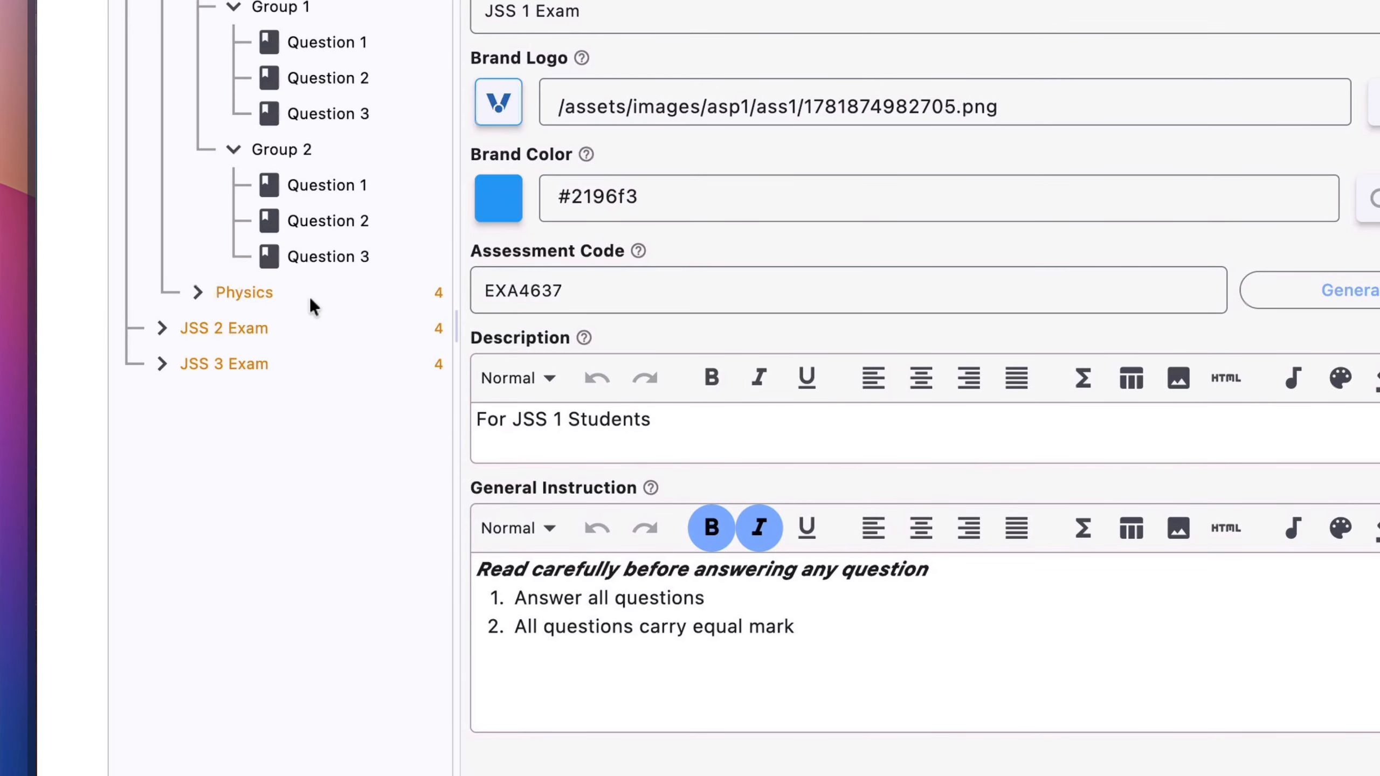
pyautogui.rightClick(271, 291)
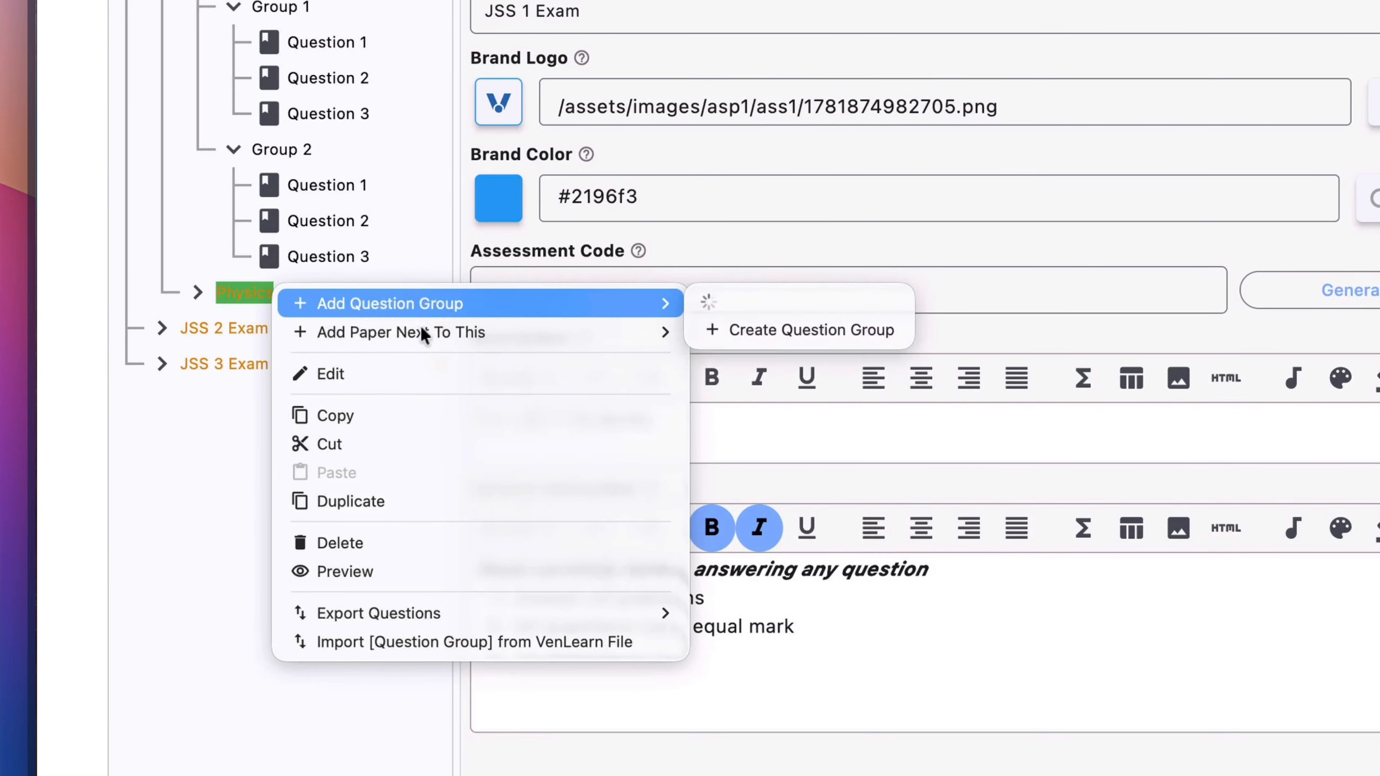
pyautogui.click(375, 543)
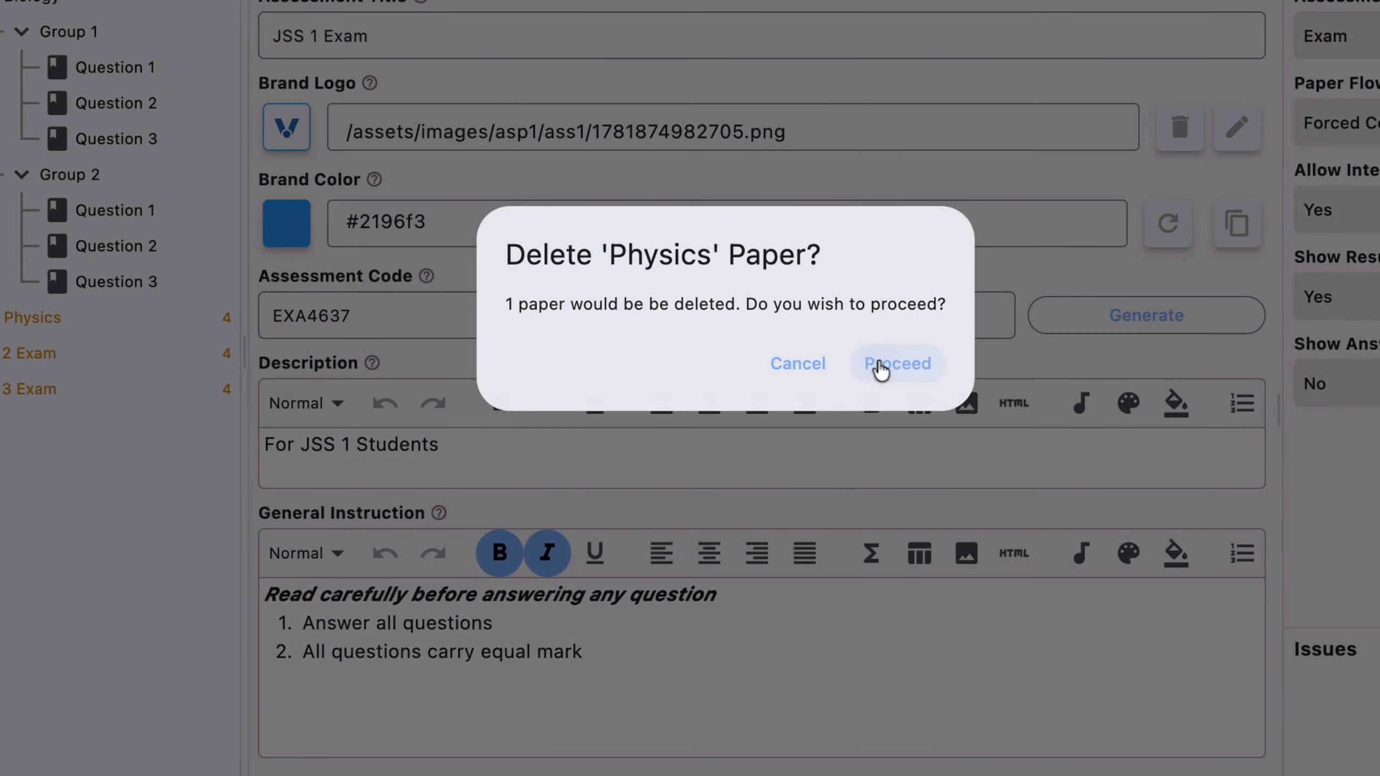
pyautogui.click(881, 365)
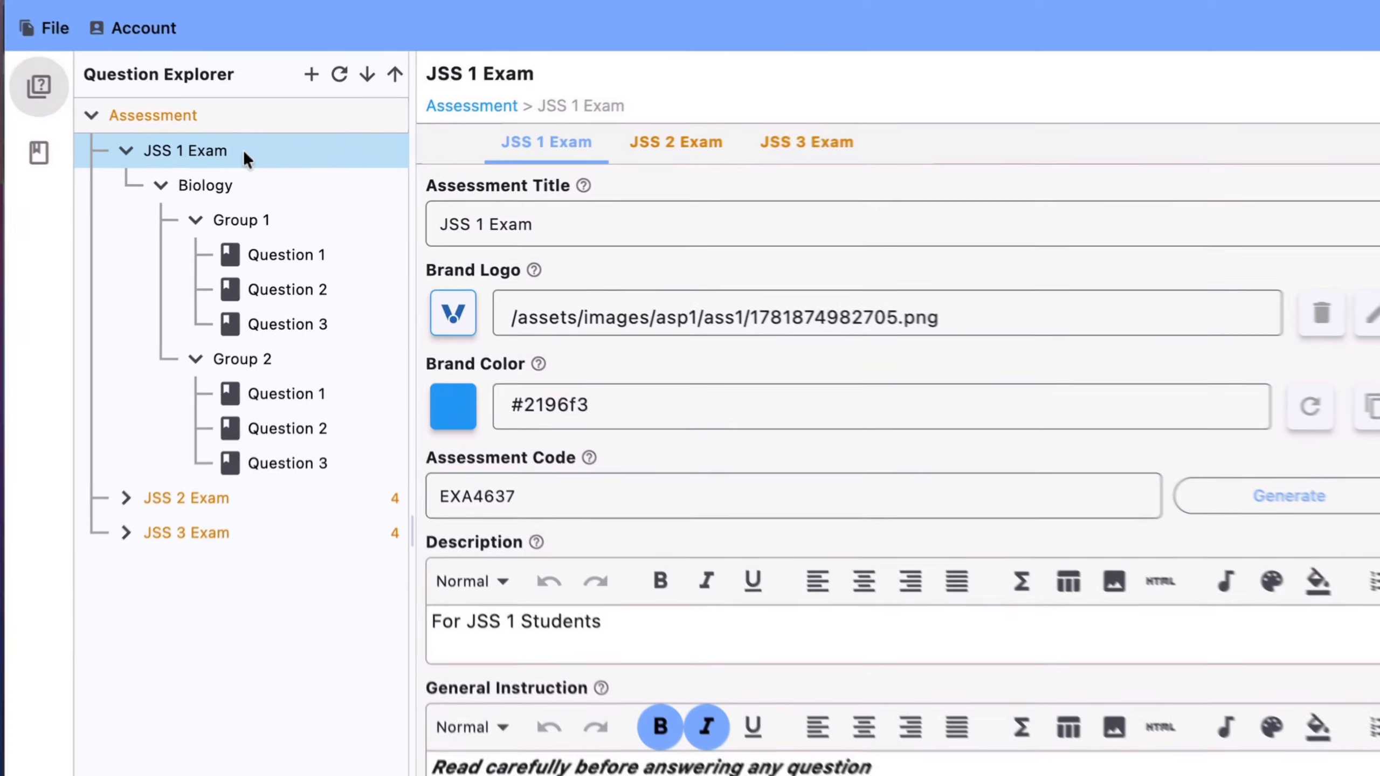
# Export JSS 1 Exam as an exam file to the Assessments folder, saving the project changes and appending "Demo" to the file name
pyautogui.rightClick(275, 170)
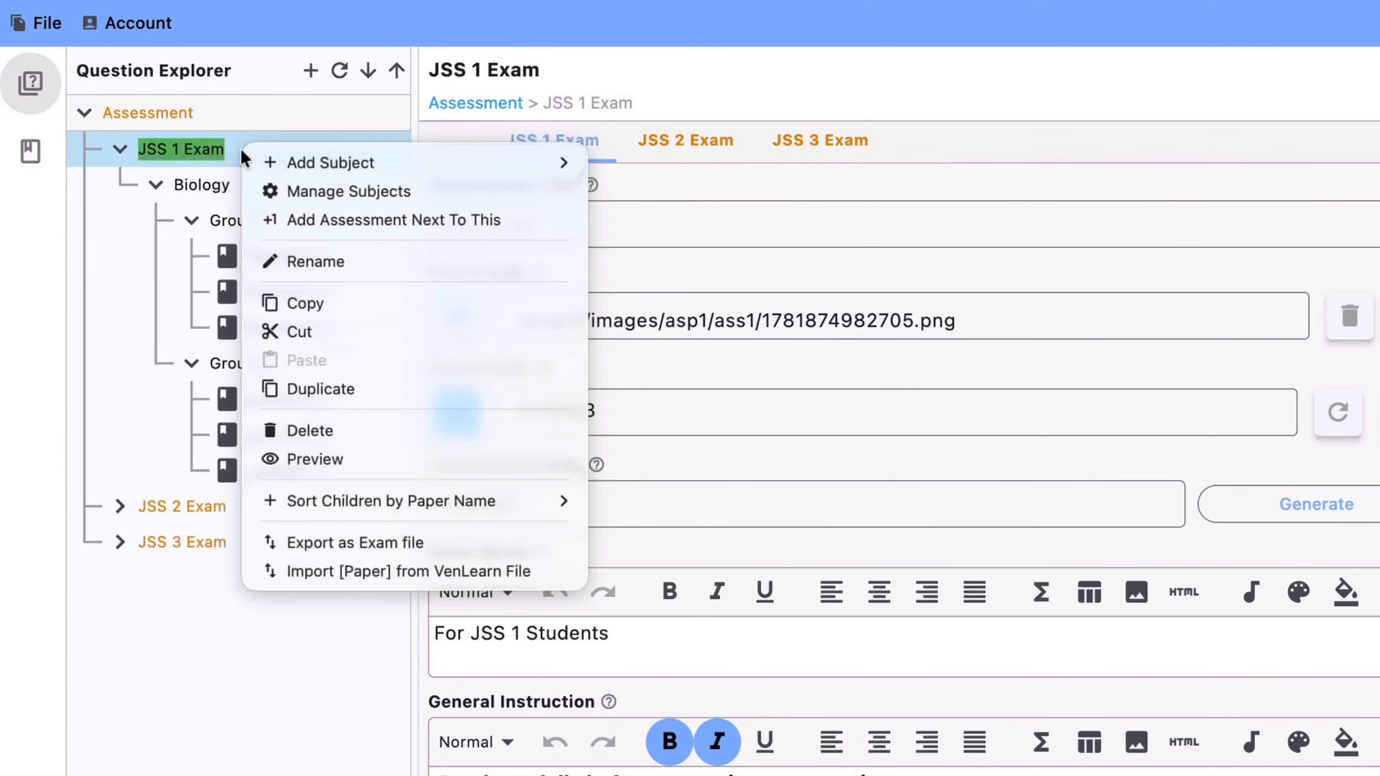
pyautogui.click(387, 551)
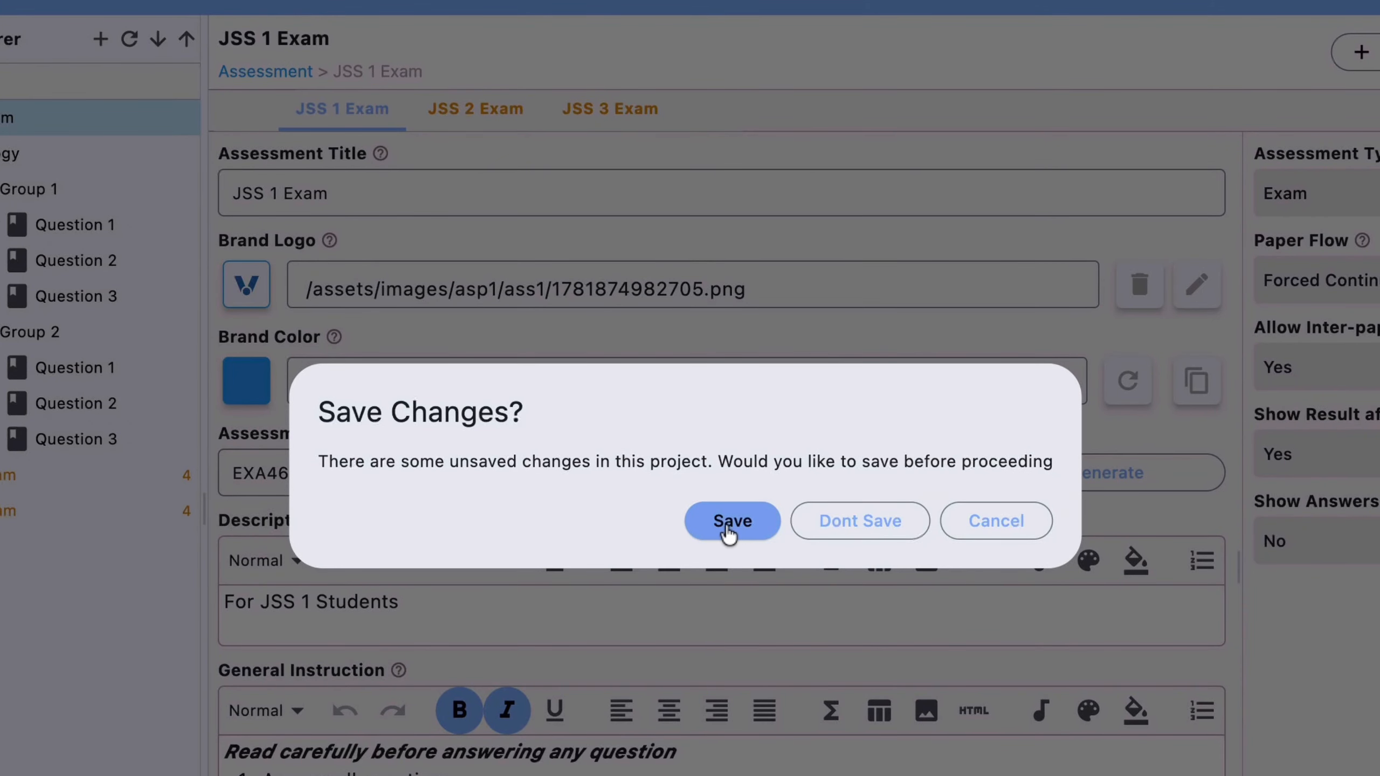
pyautogui.click(728, 524)
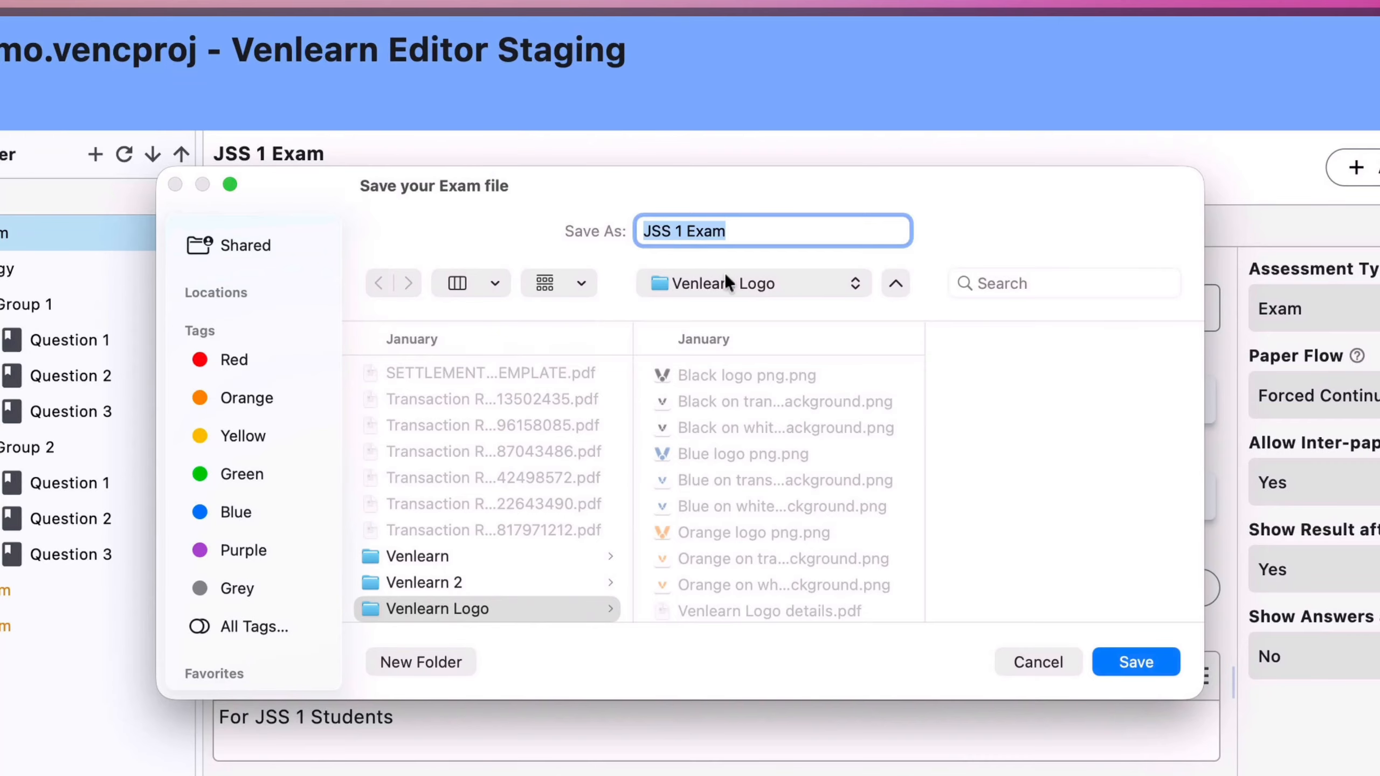
pyautogui.click(725, 280)
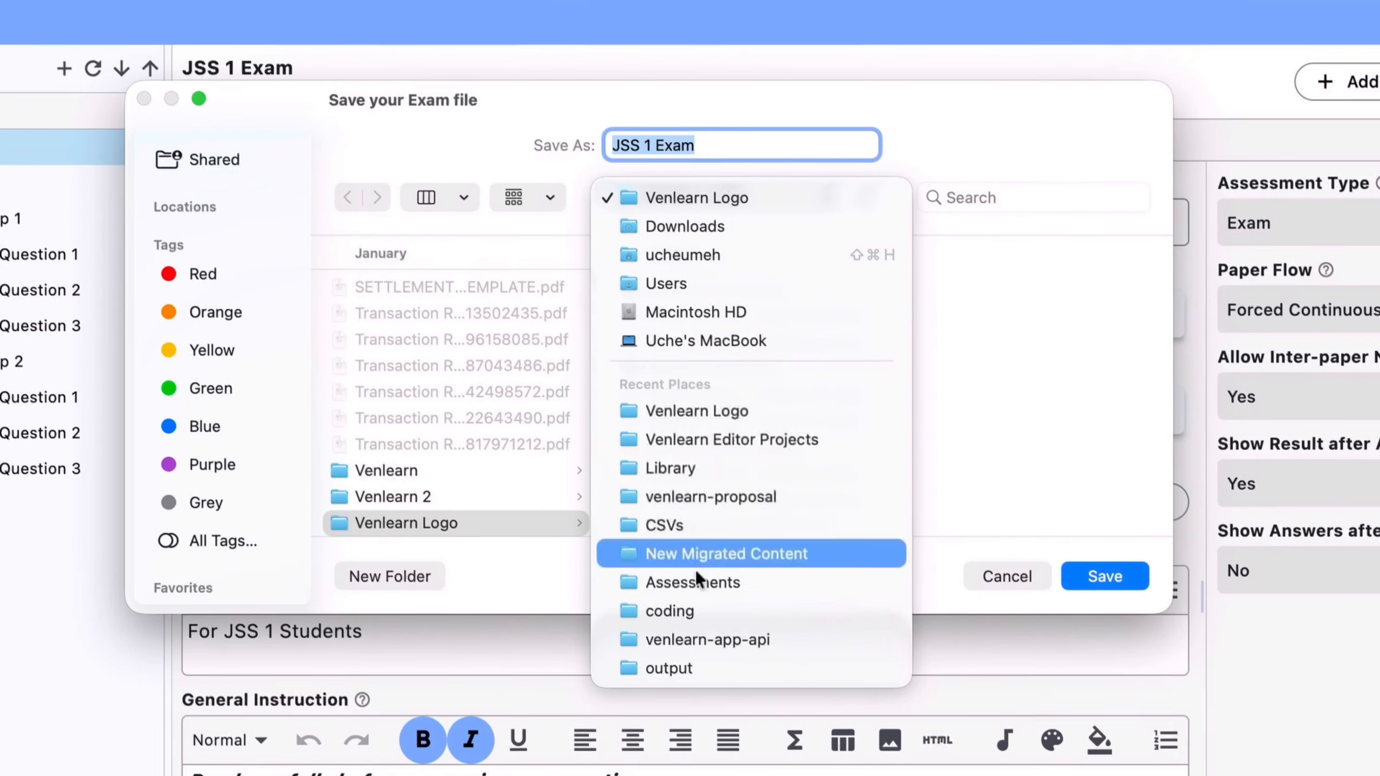
pyautogui.click(694, 580)
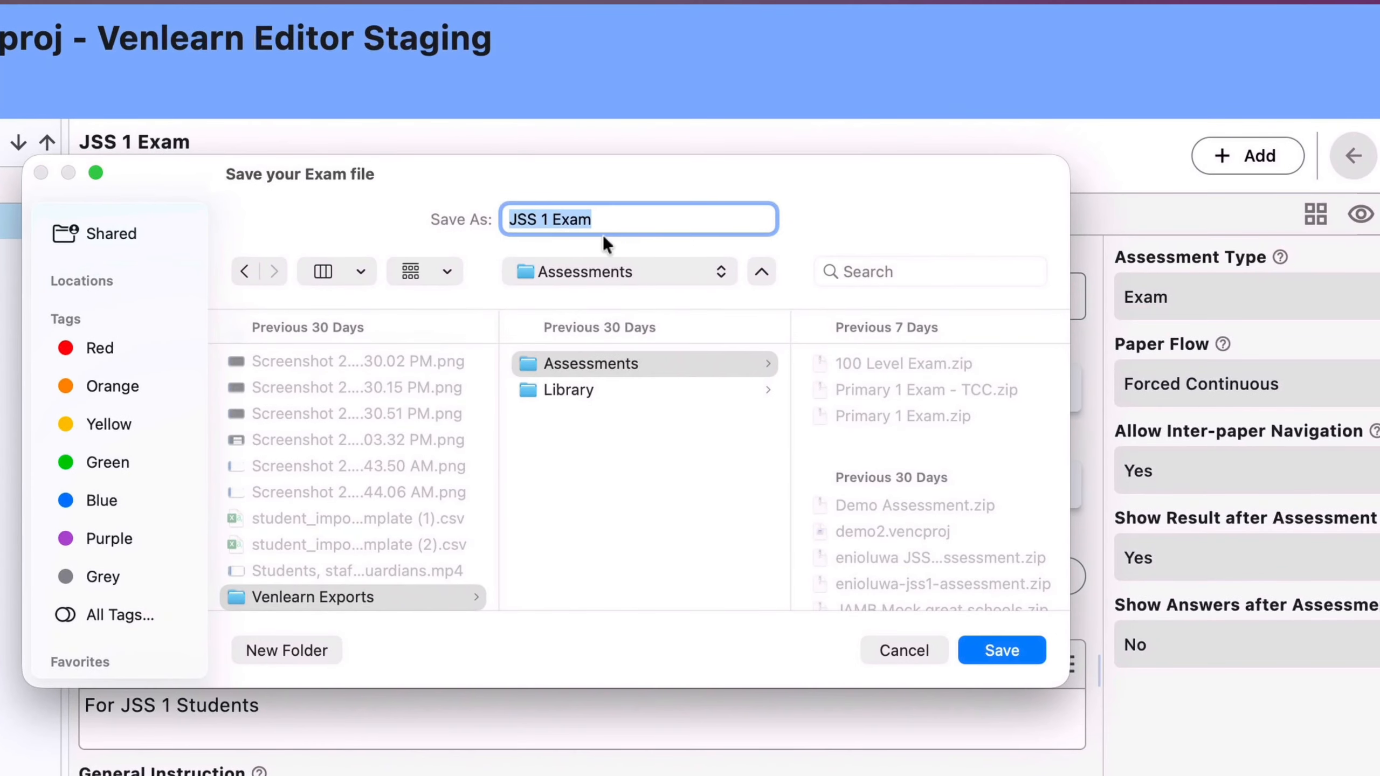
pyautogui.click(609, 218)
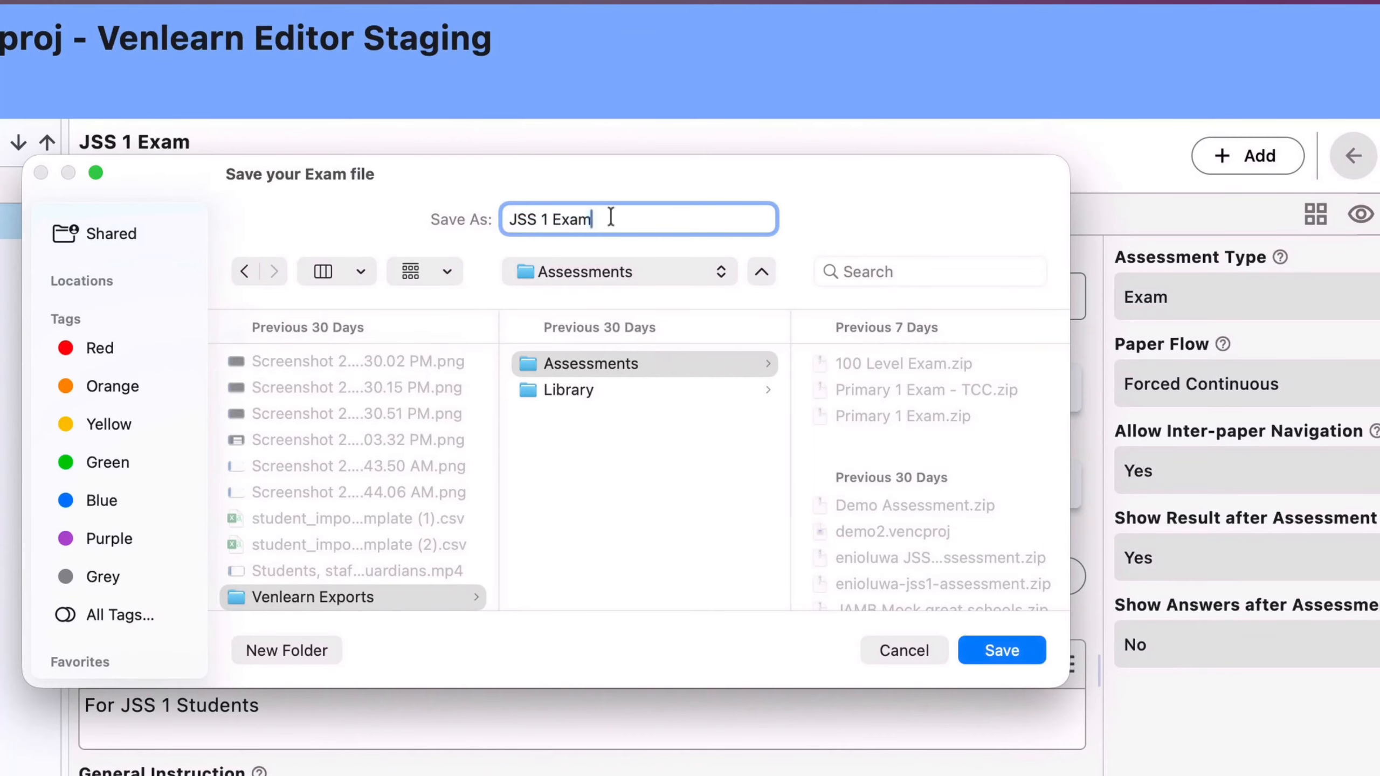
pyautogui.write('Demo')
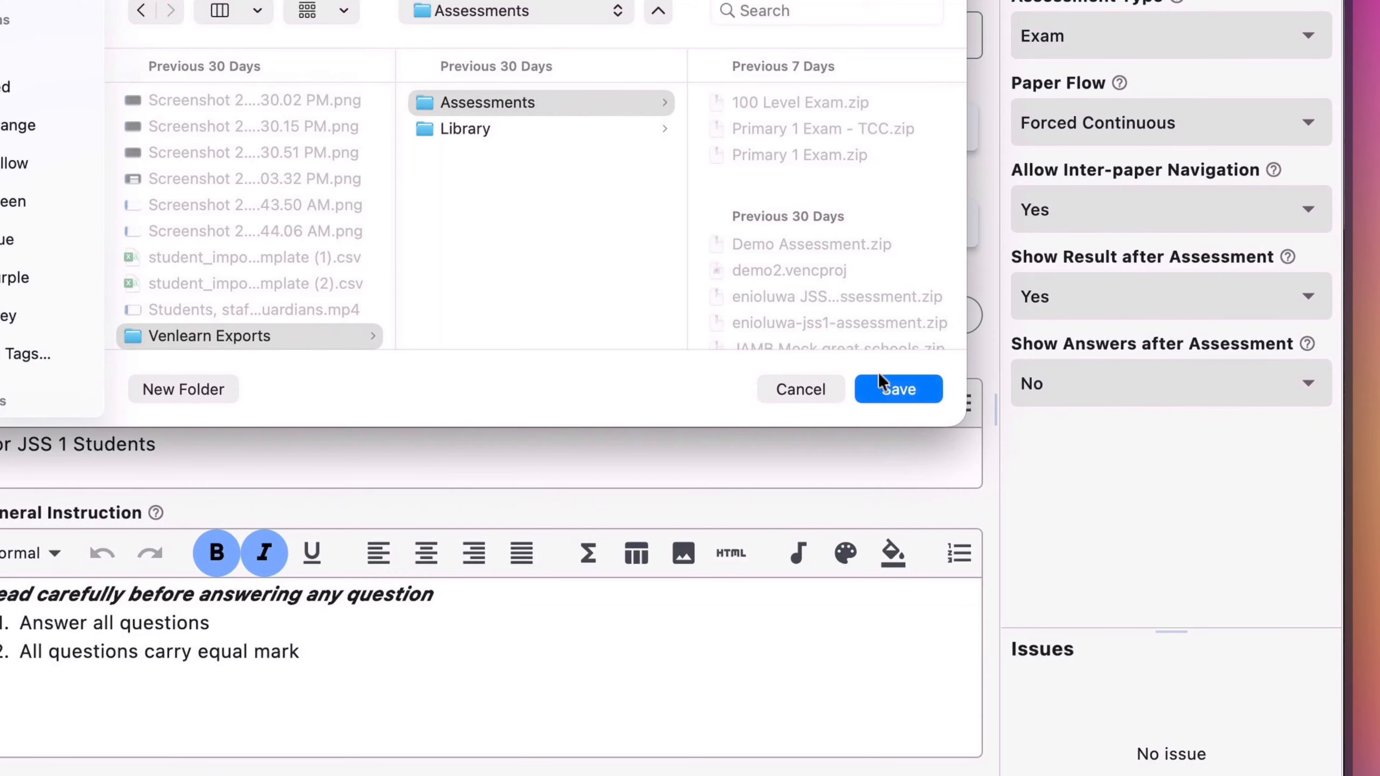
pyautogui.click(878, 381)
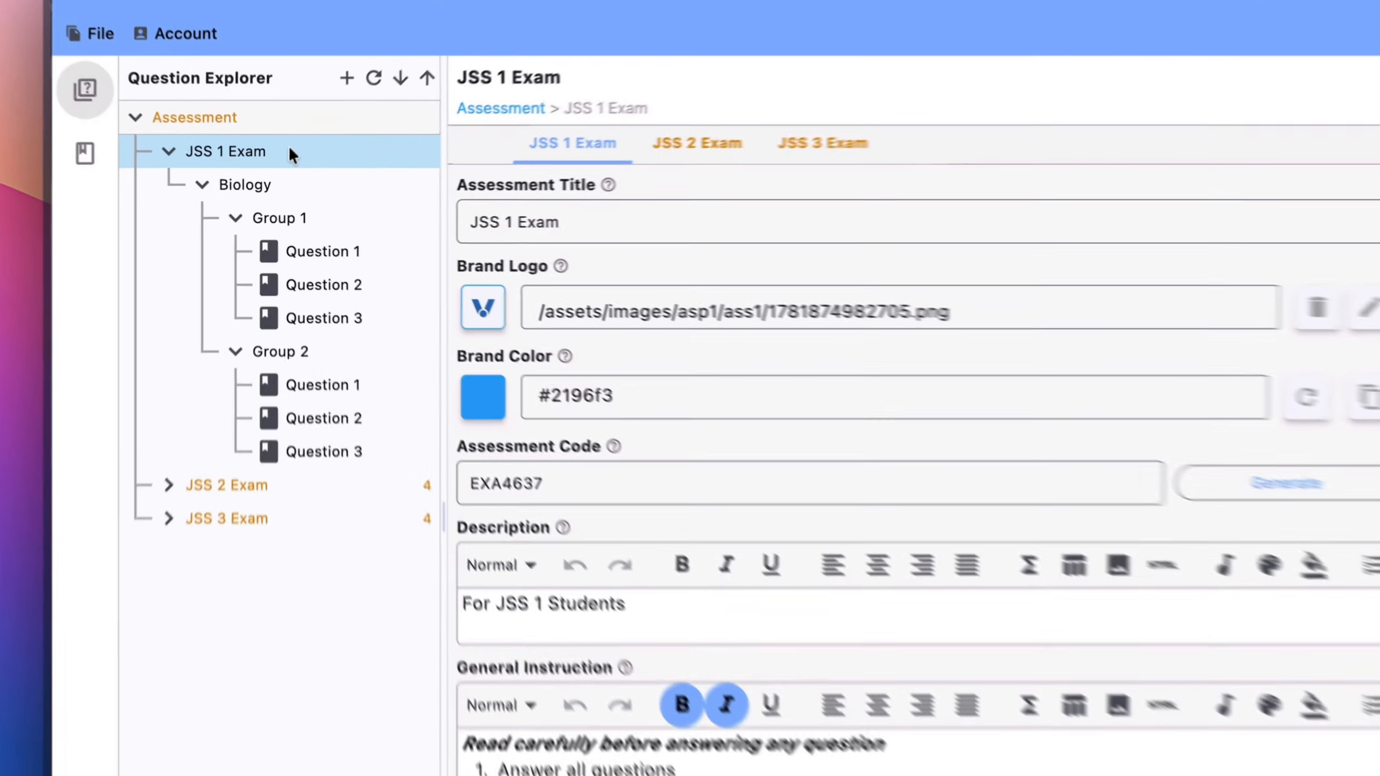
# Start importing a paper into JSS 1 Exam from video-samples.vencproj in the Venlearn Editor Projects folder
pyautogui.rightClick(289, 150)
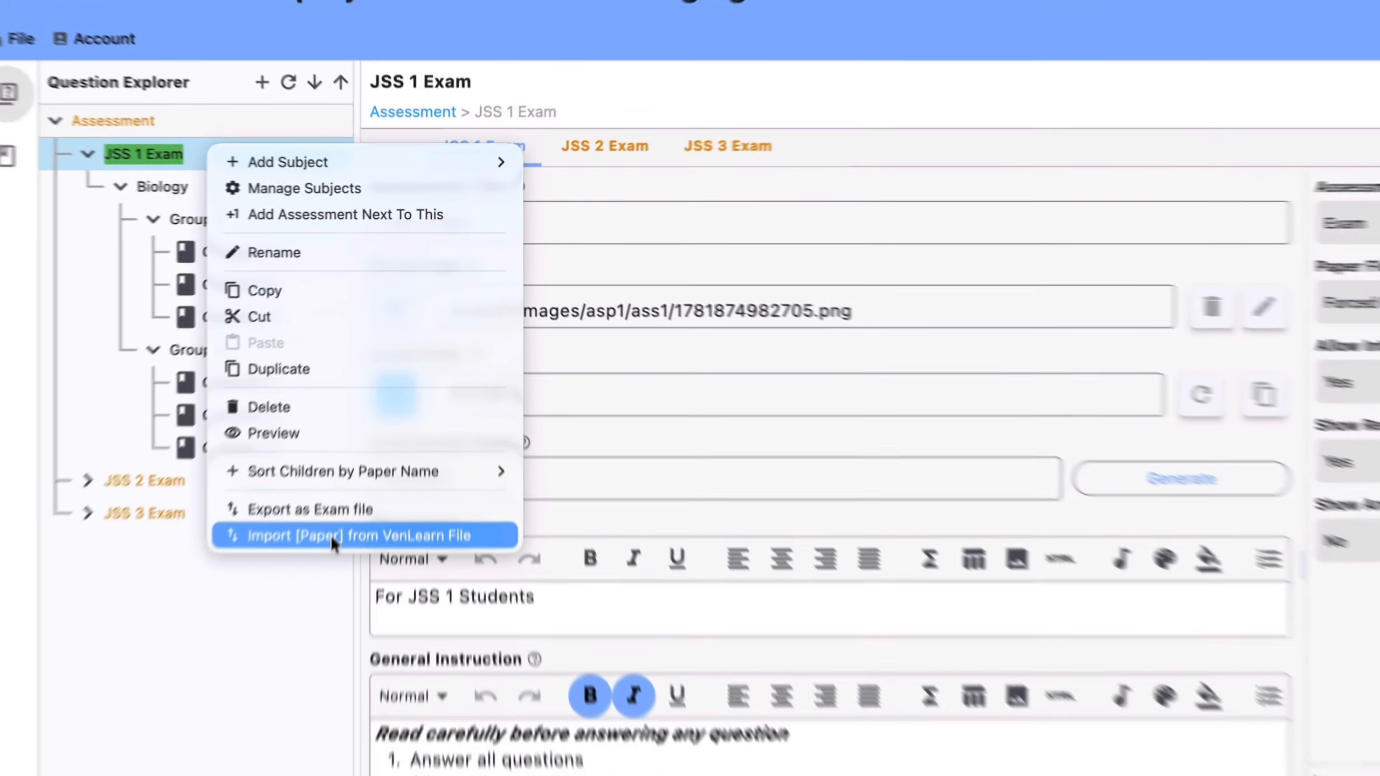
pyautogui.click(367, 435)
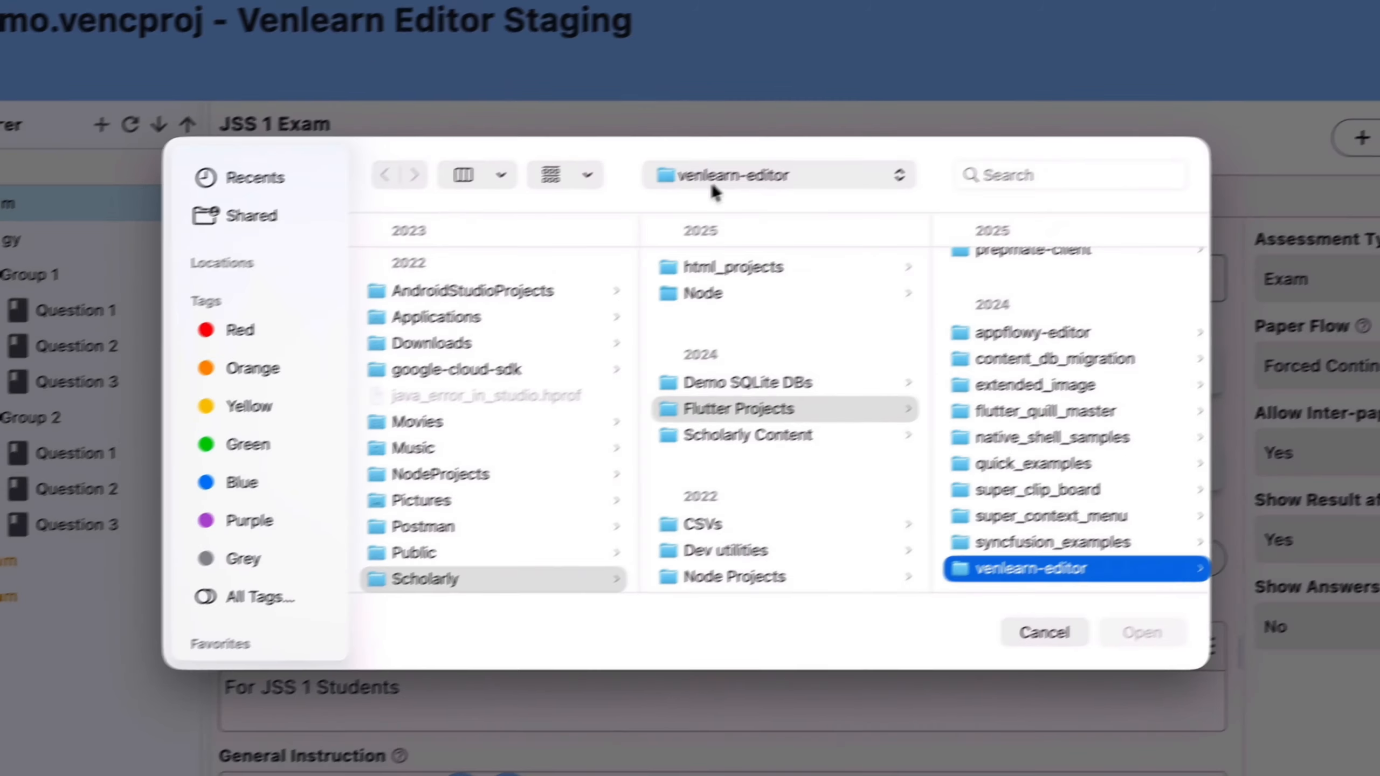
pyautogui.click(891, 121)
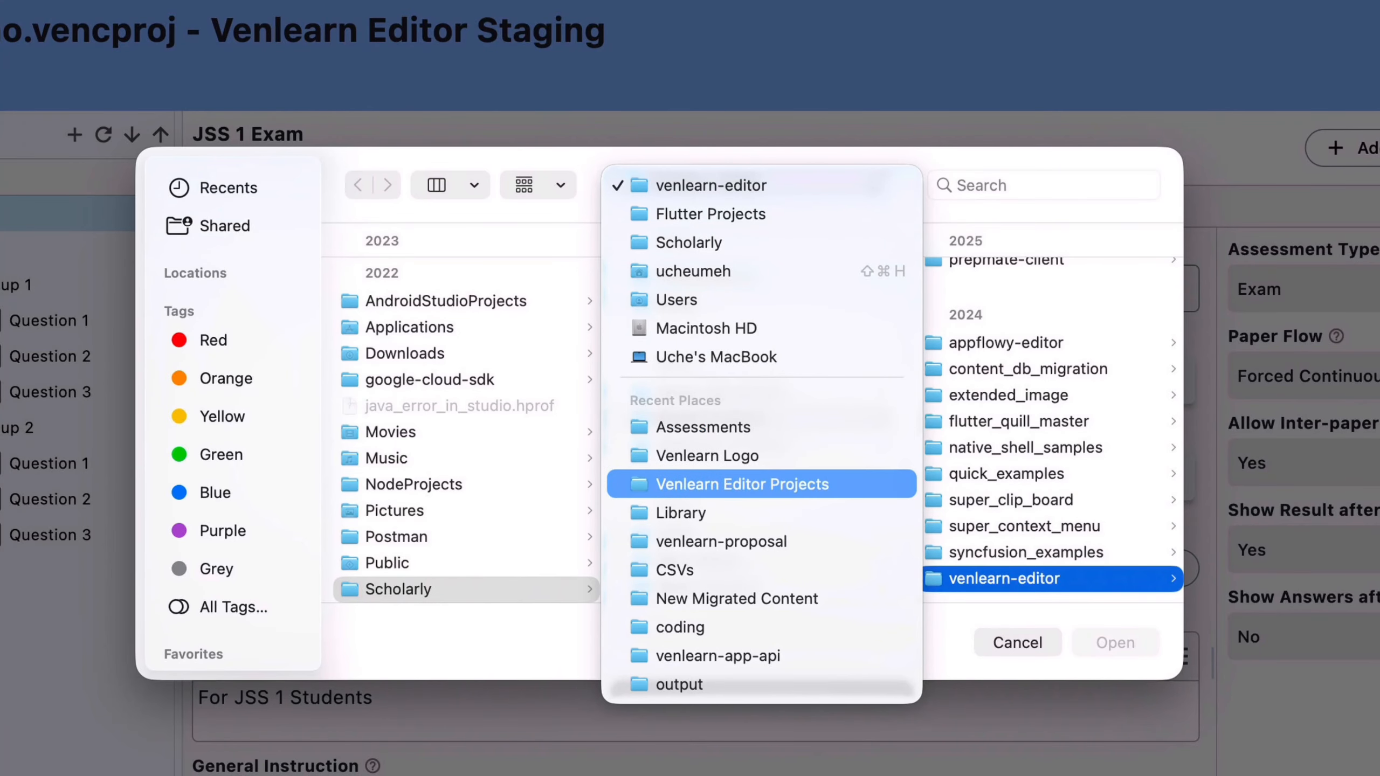
pyautogui.click(730, 484)
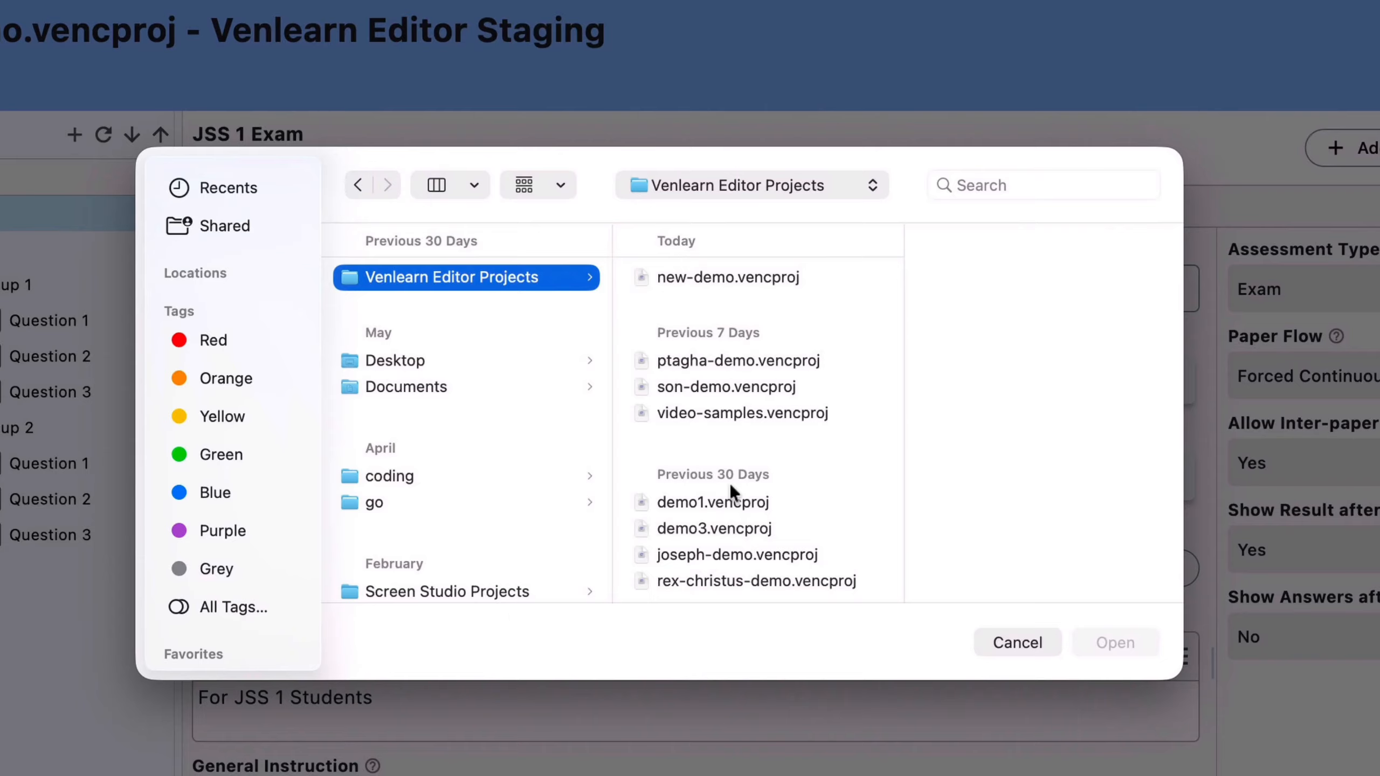
pyautogui.click(767, 276)
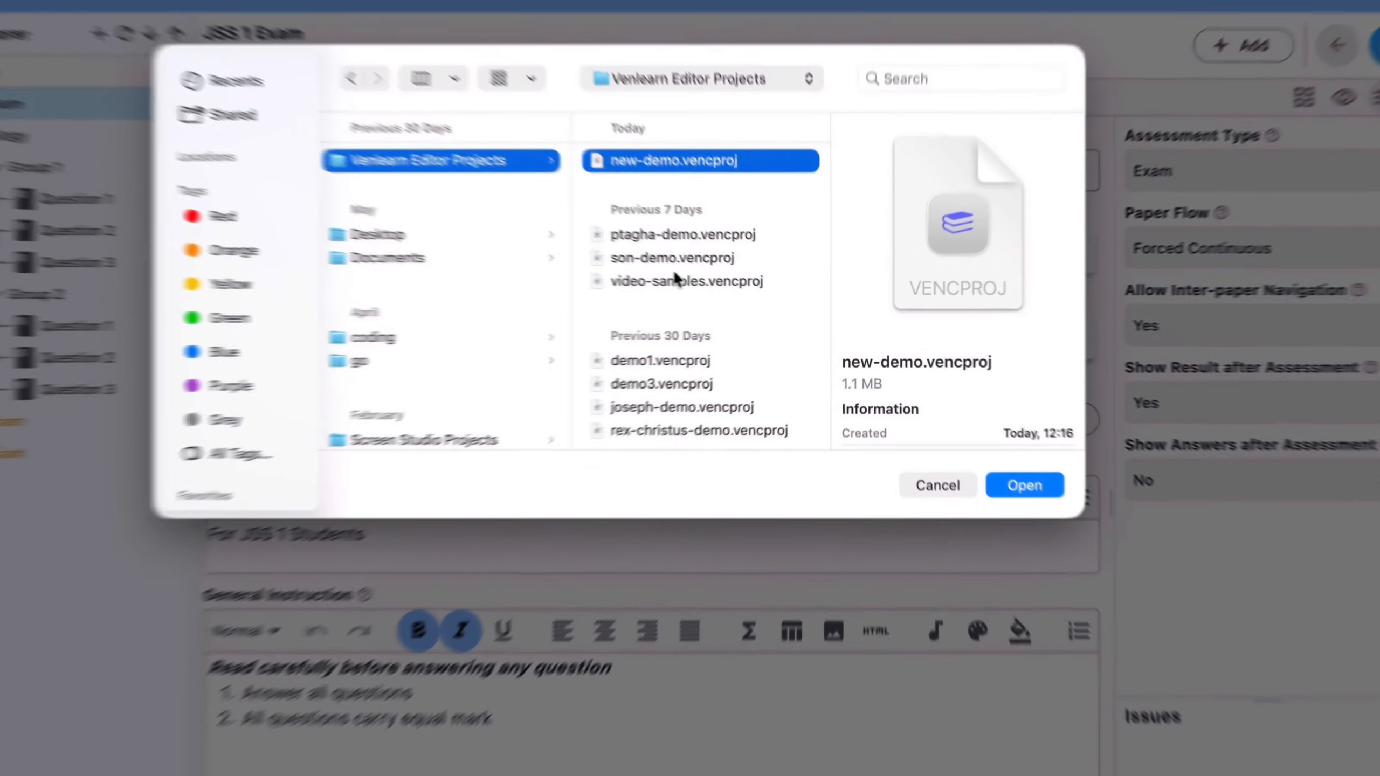
pyautogui.click(731, 296)
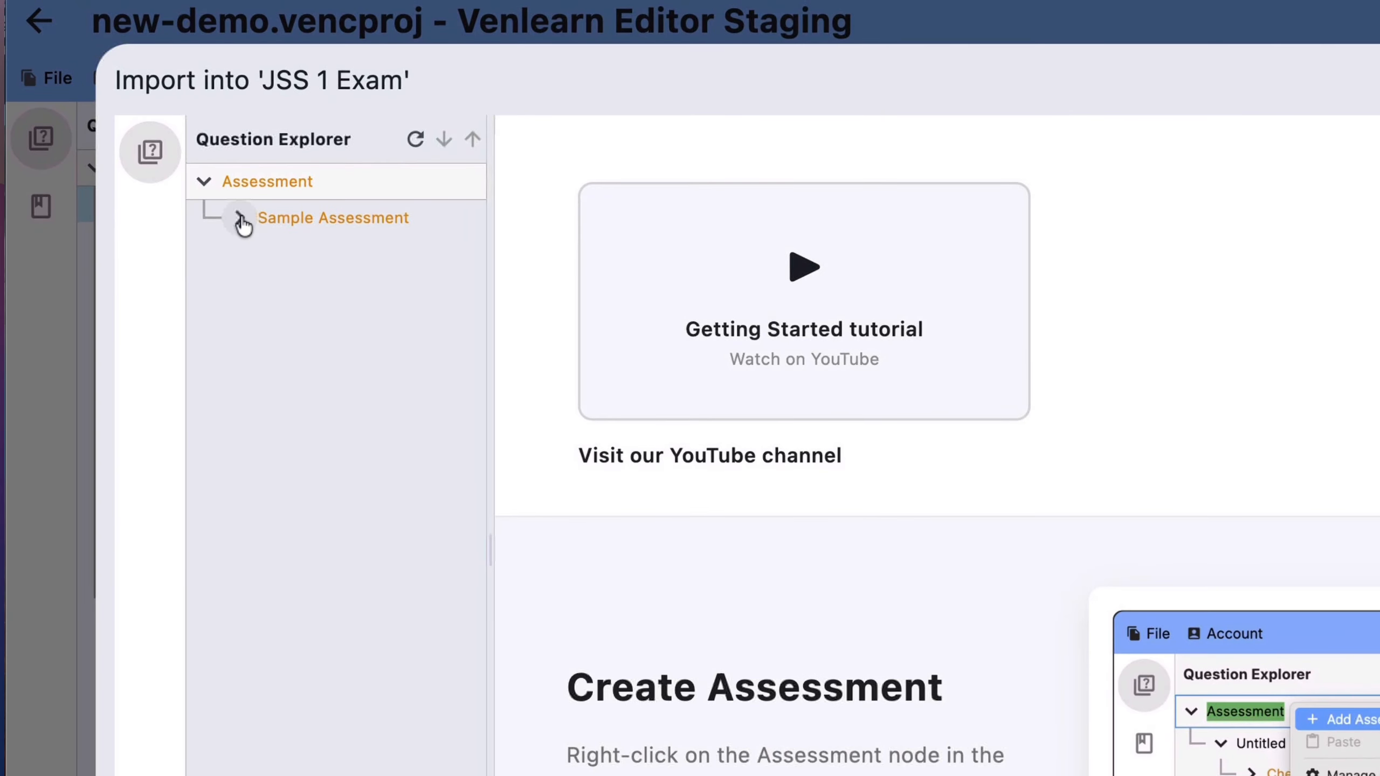
# Expand Sample Assessment in the import dialog and mark only Paper 1 for import
pyautogui.click(237, 216)
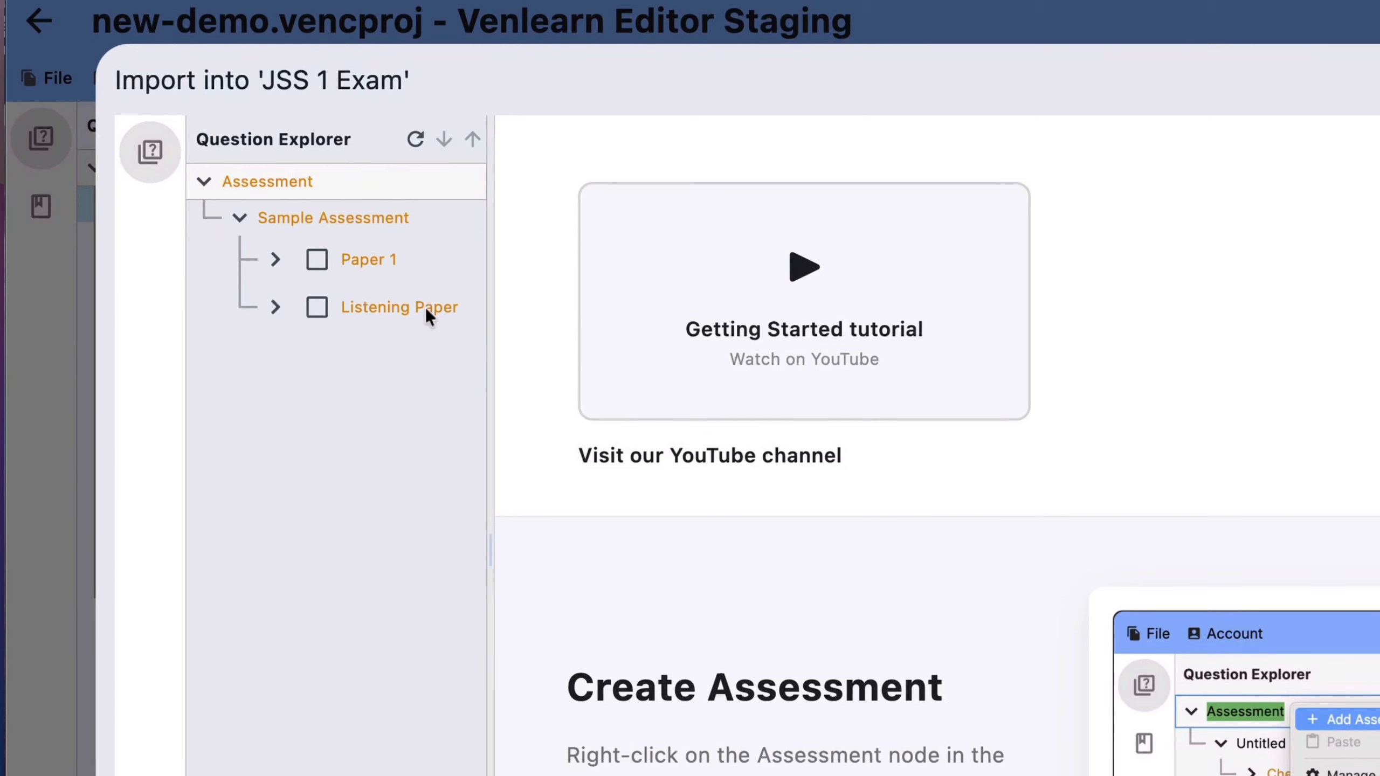
pyautogui.click(275, 260)
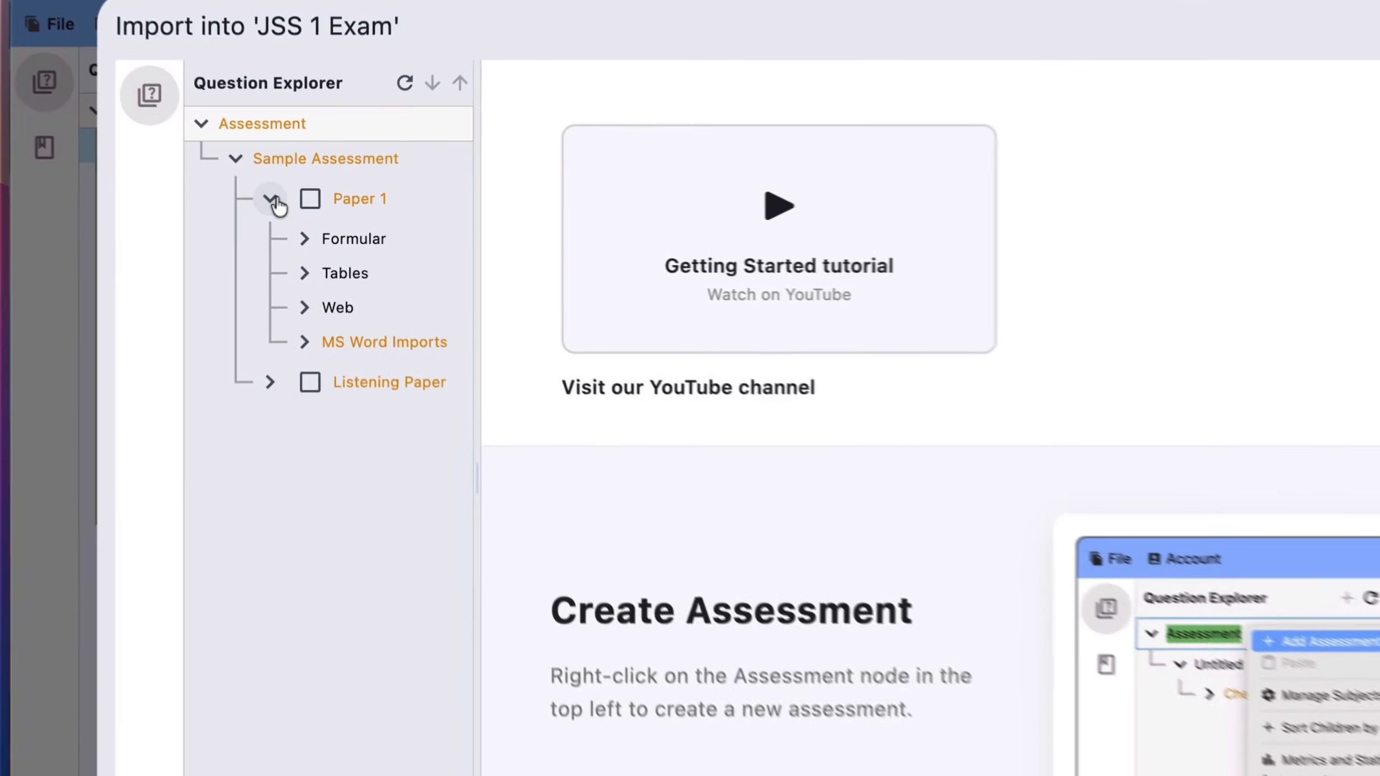
pyautogui.click(291, 205)
pyautogui.click(317, 204)
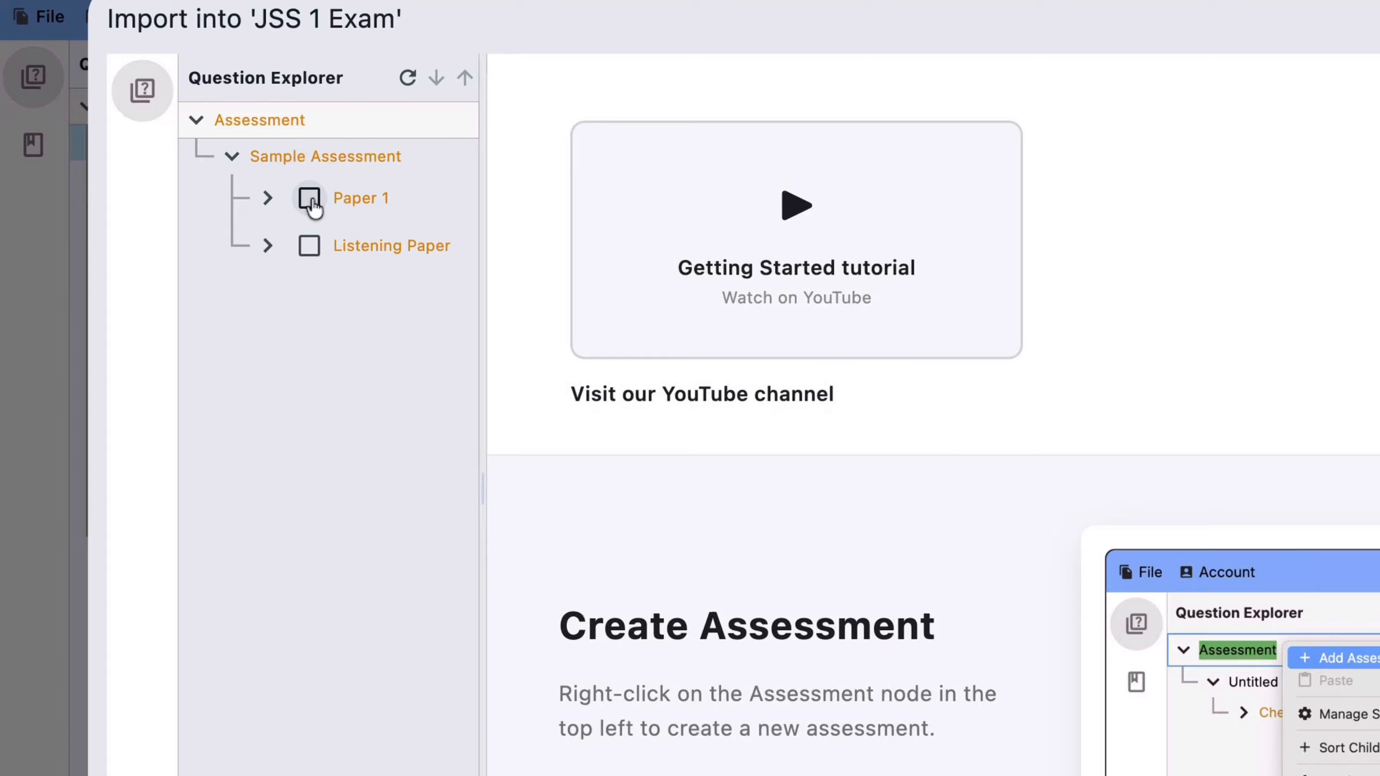
pyautogui.click(311, 251)
pyautogui.click(311, 249)
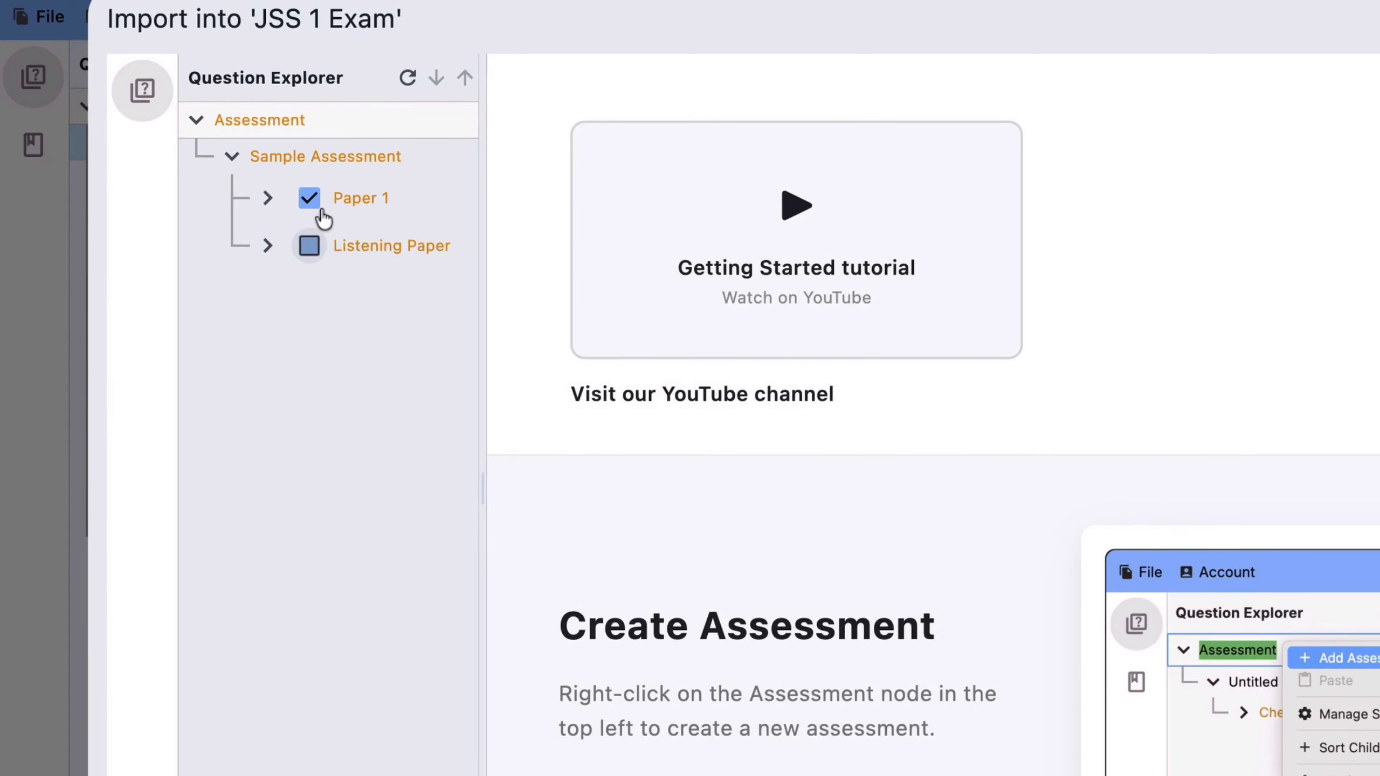
# Expand Paper 1 and examine the questions in its Formular and Tables groups
pyautogui.click(266, 200)
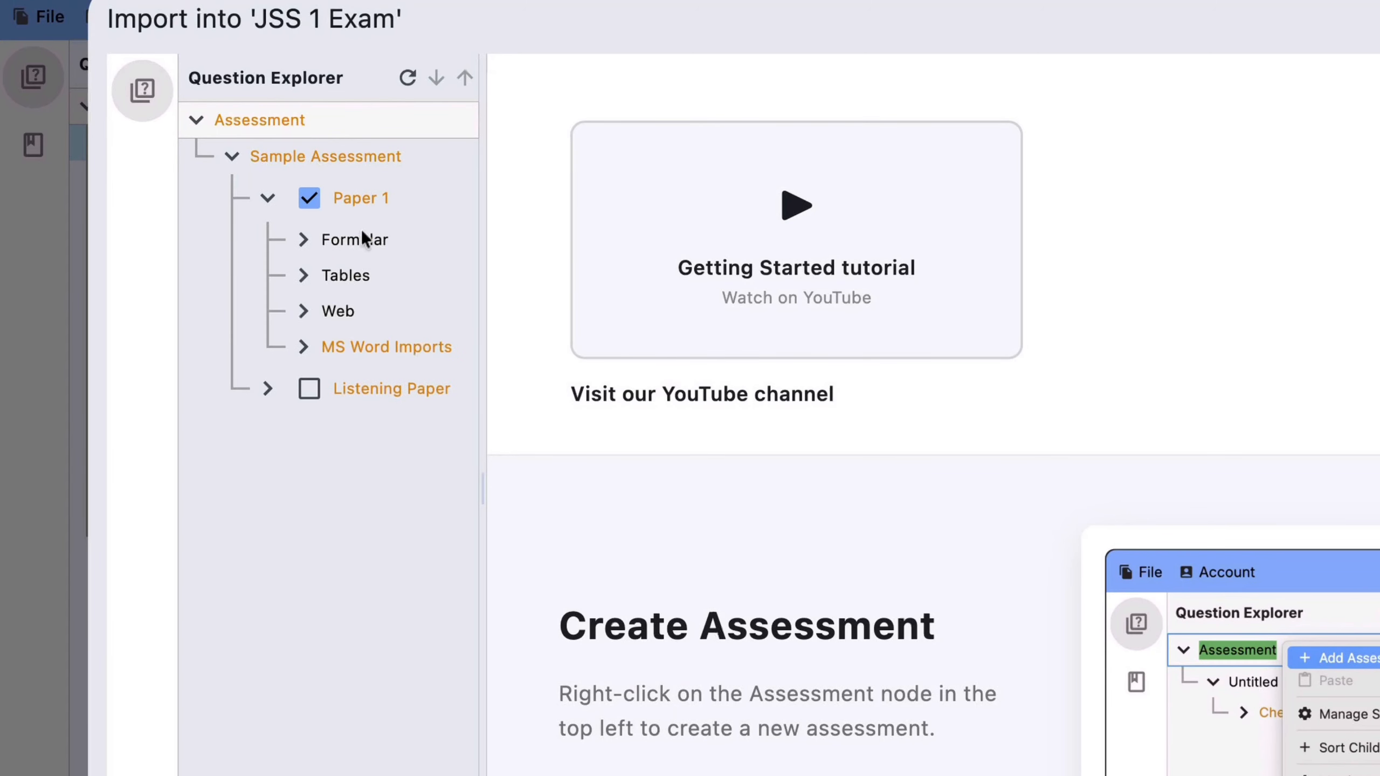
pyautogui.click(303, 239)
pyautogui.click(304, 385)
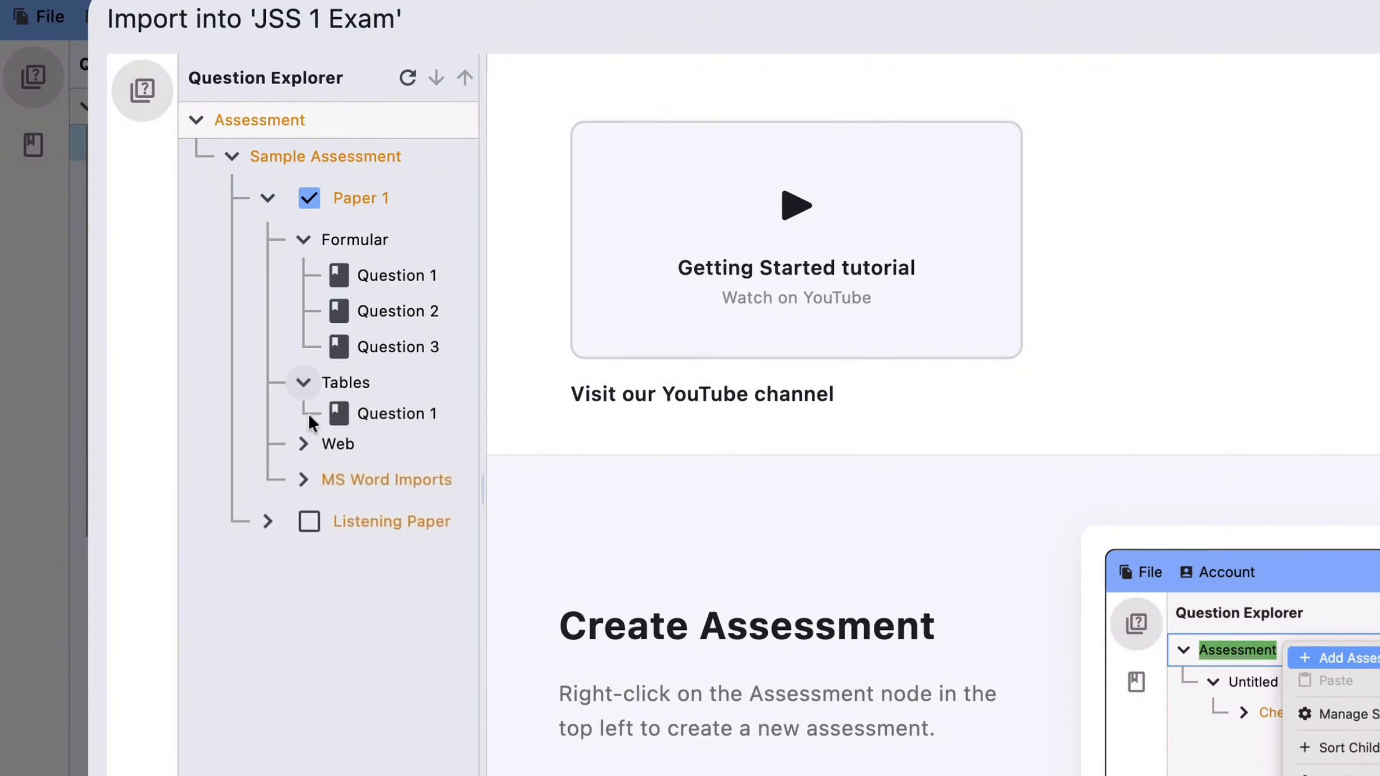
# Check the question in Paper 1's Web group, collapse the paper, and import it into JSS 1 Exam
pyautogui.click(304, 453)
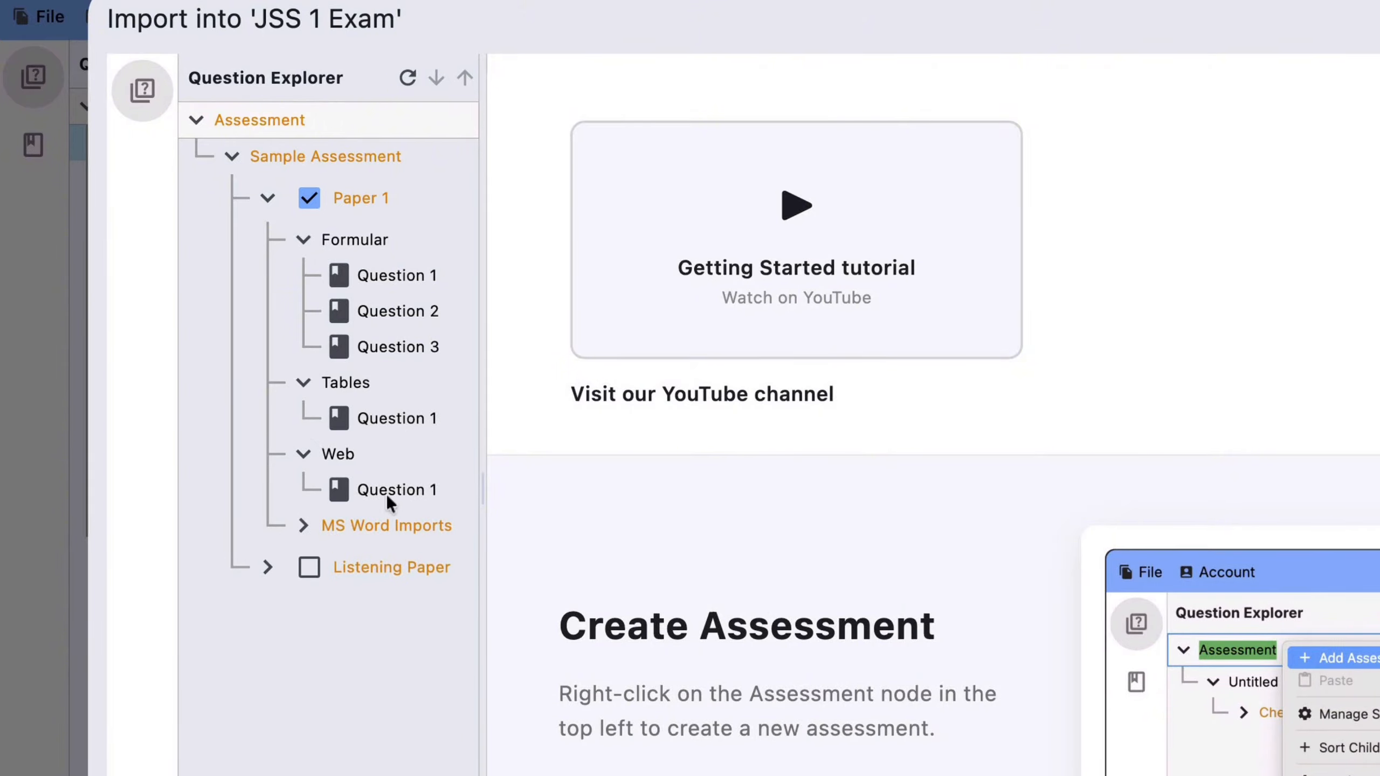
pyautogui.click(269, 199)
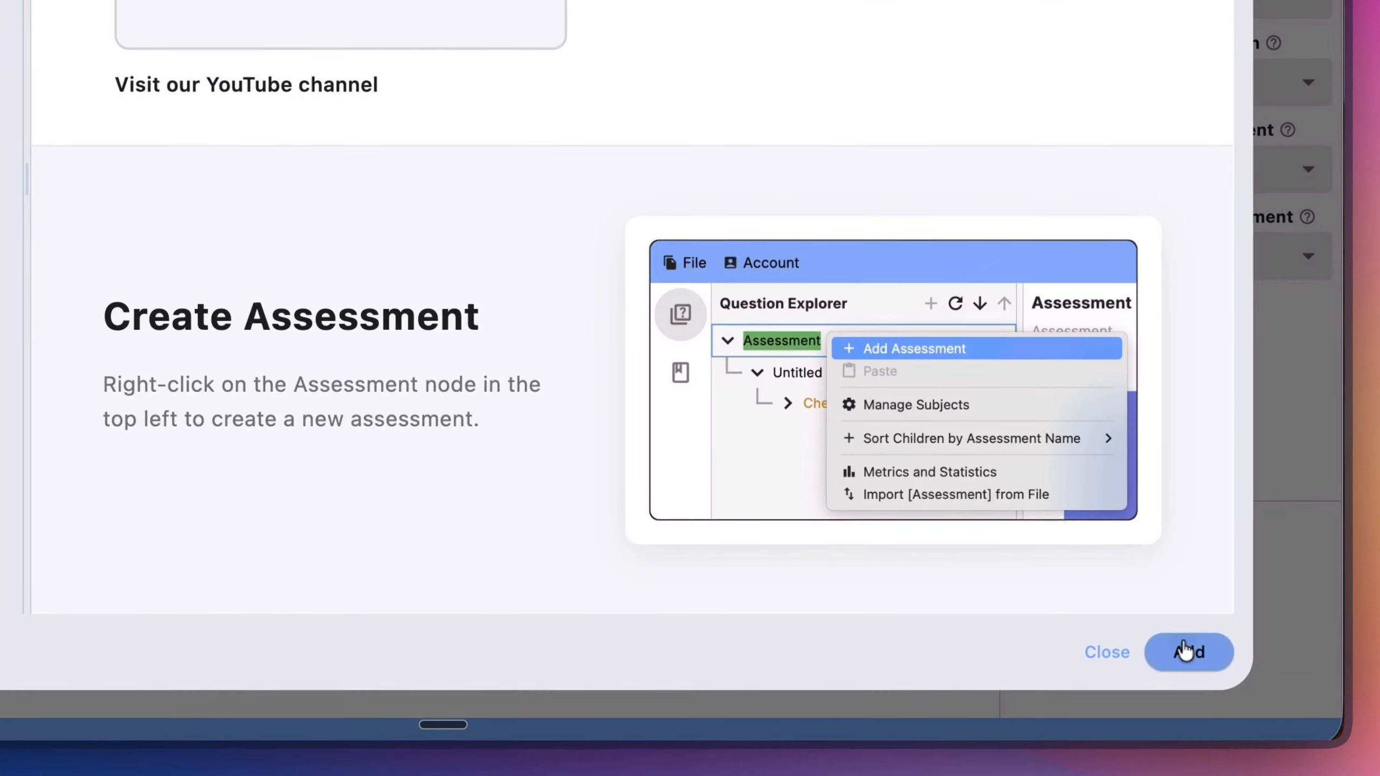
pyautogui.click(1185, 649)
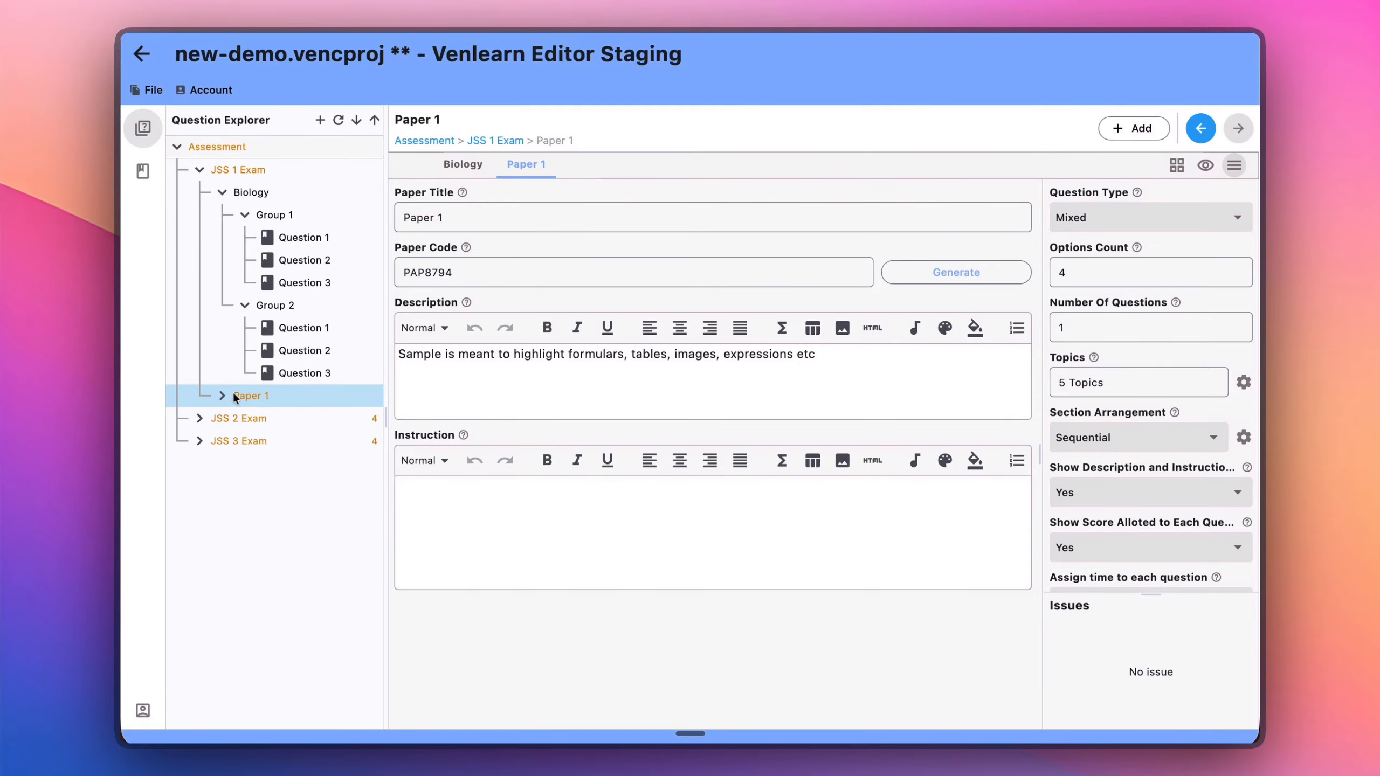
# Expand the imported Paper 1 and examine the questions in its Formular, Tables, Web and MS Word Imports groups
pyautogui.rightClick(268, 170)
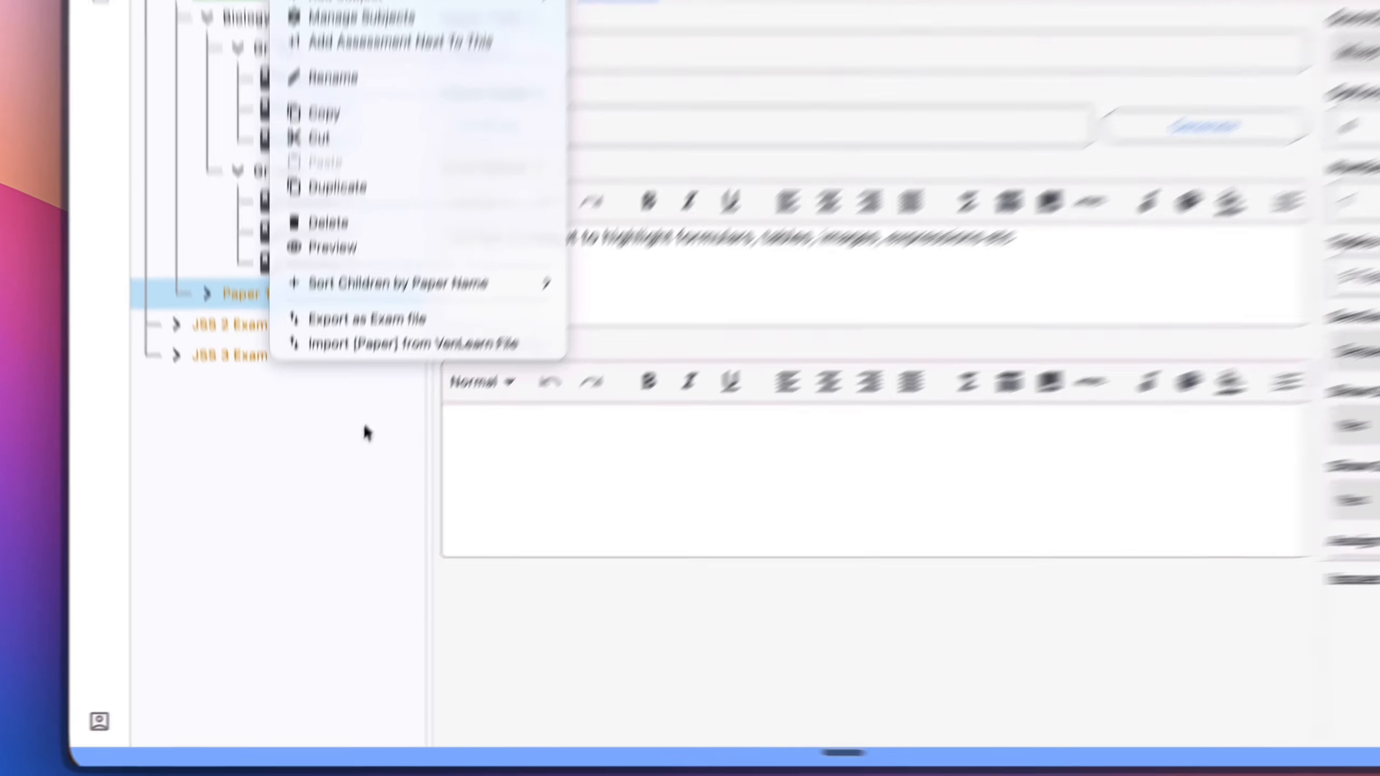
pyautogui.click(345, 492)
pyautogui.click(222, 396)
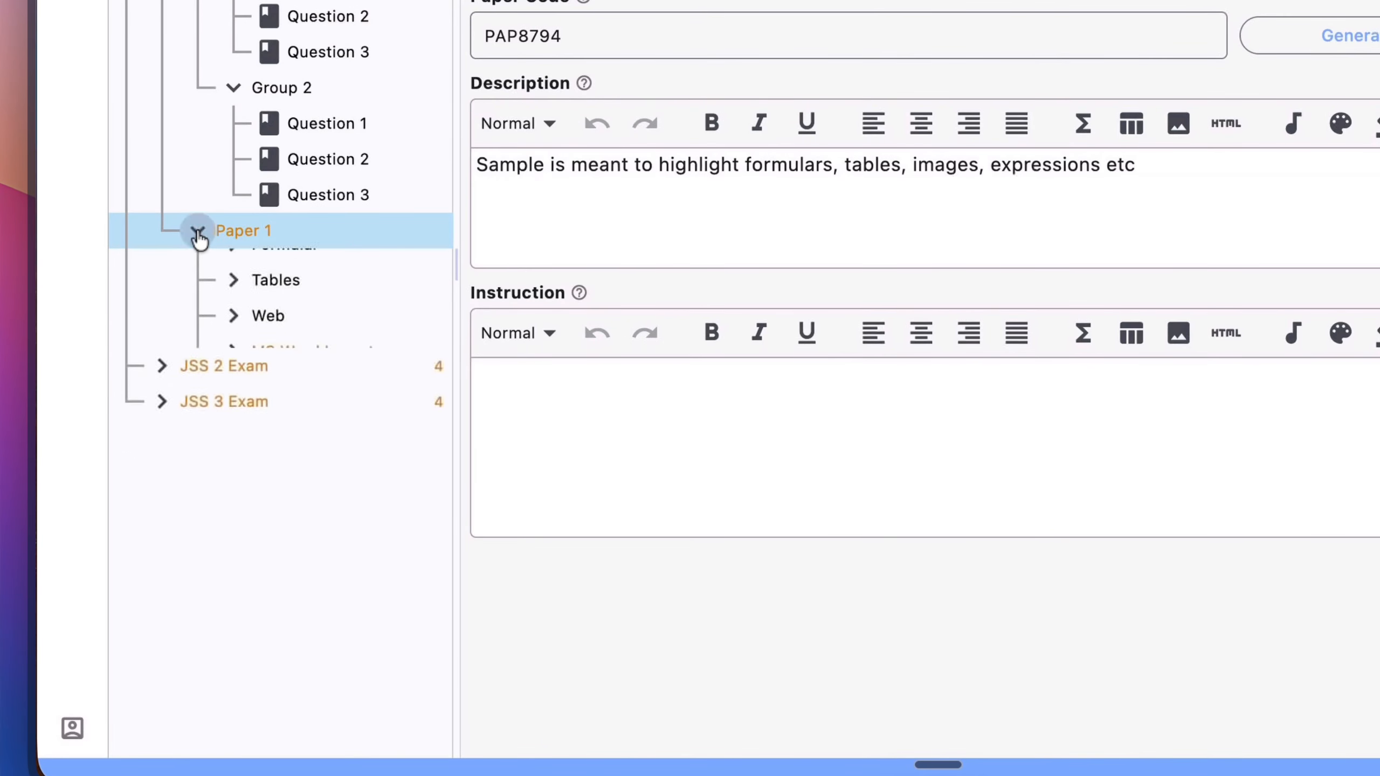
pyautogui.click(233, 266)
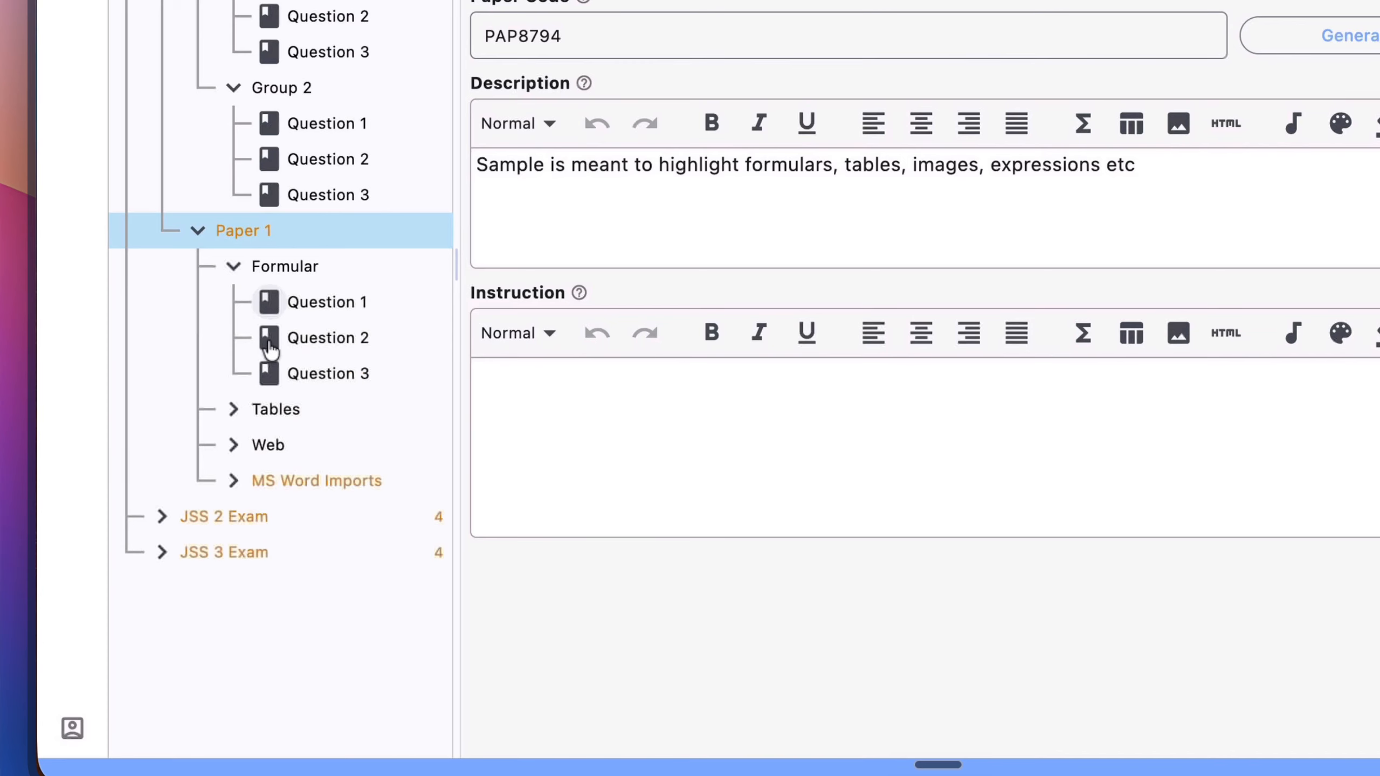
pyautogui.click(233, 409)
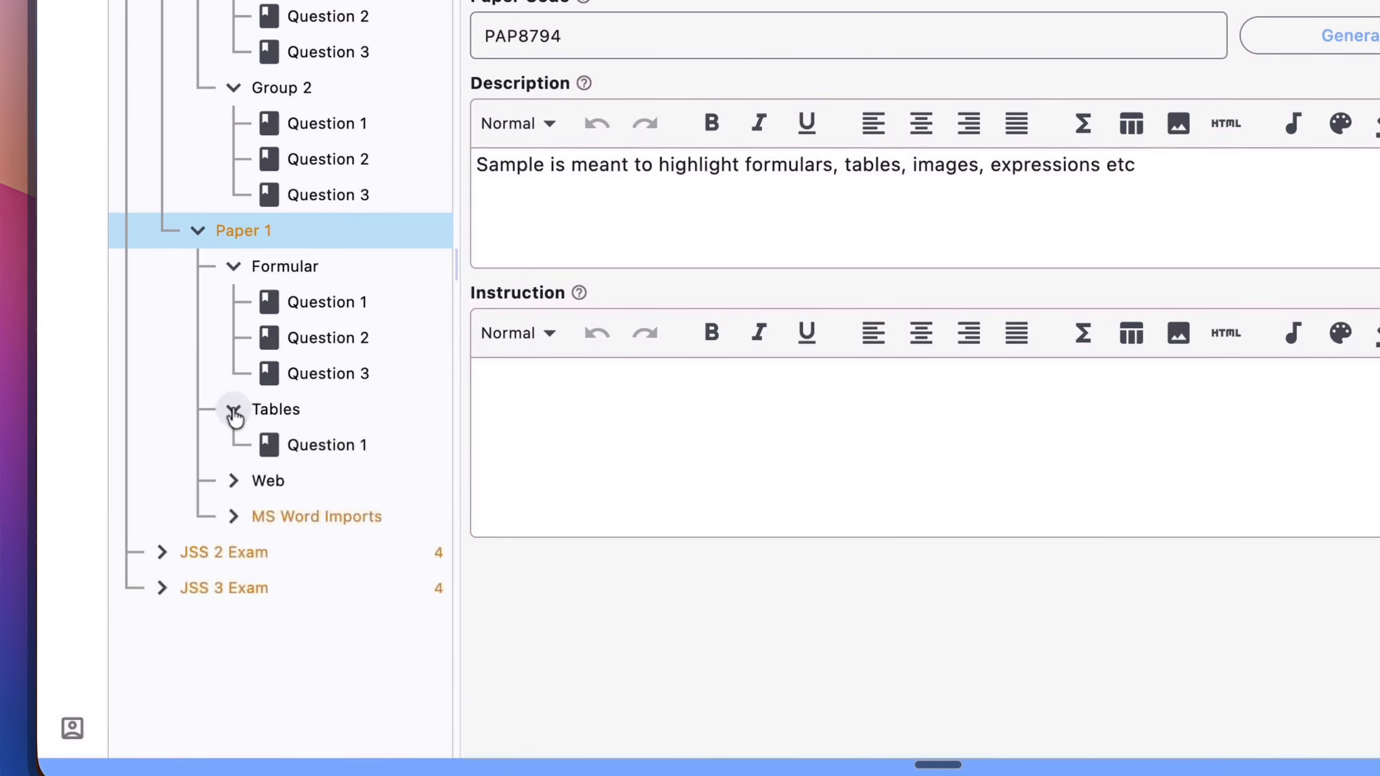
pyautogui.click(234, 480)
pyautogui.click(235, 552)
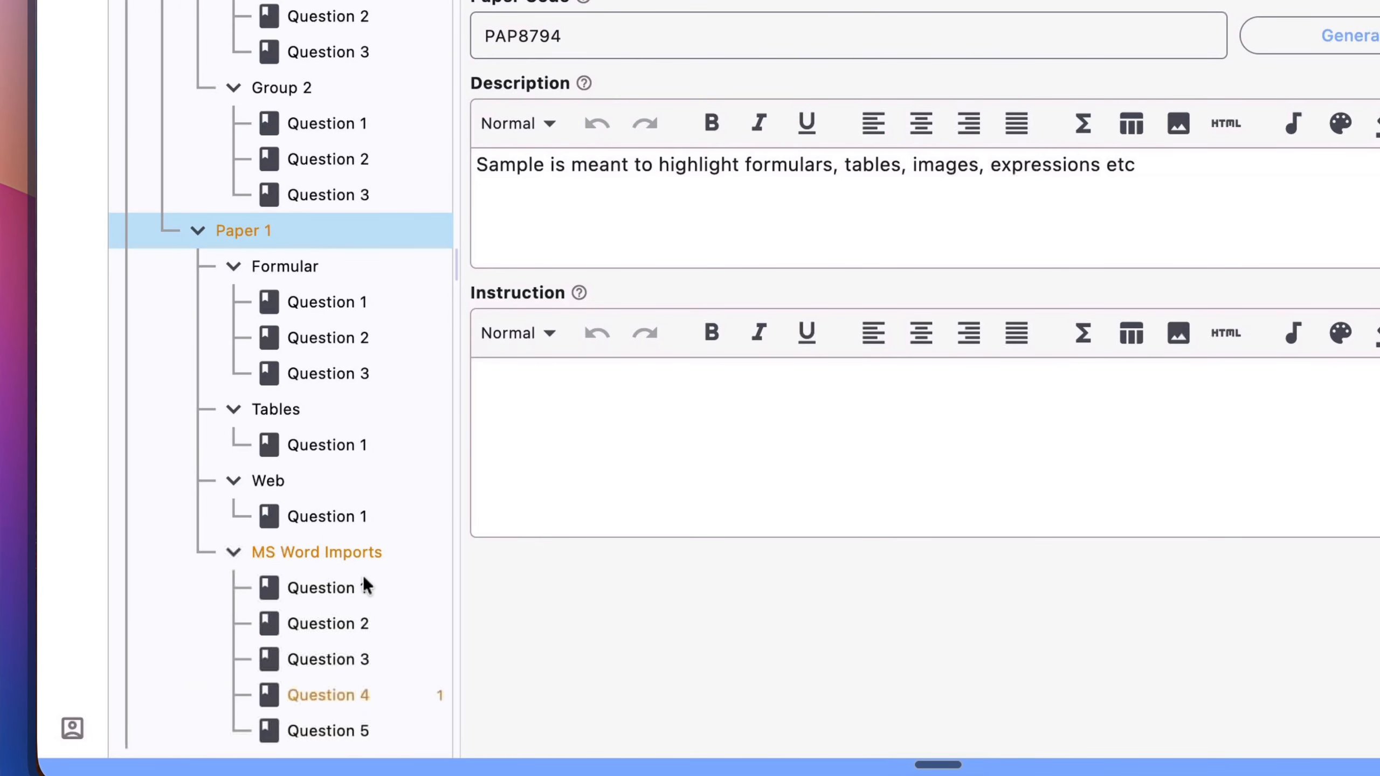
pyautogui.scroll(-2, 362, 576)
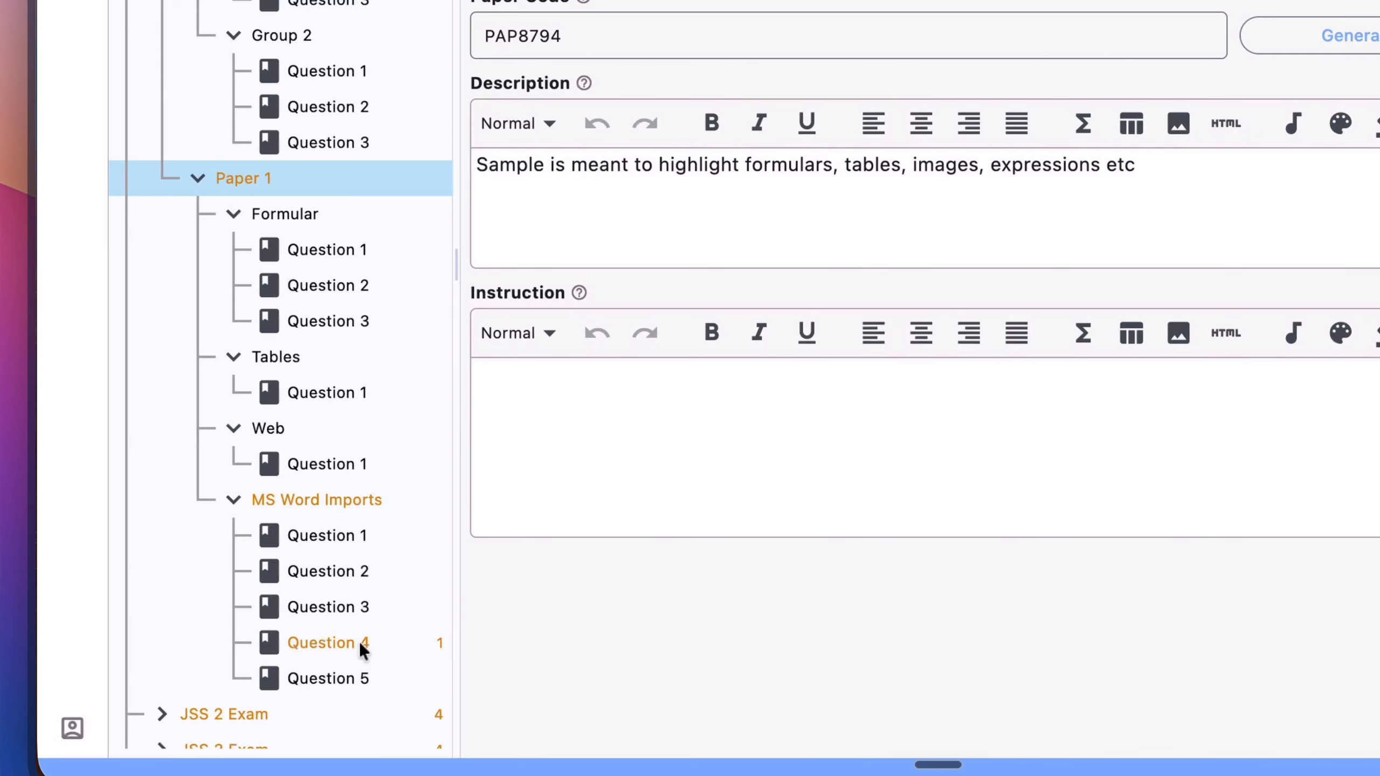
# Enter "a" as the answer to Question 4 in Paper 1's MS Word Imports group
pyautogui.click(359, 641)
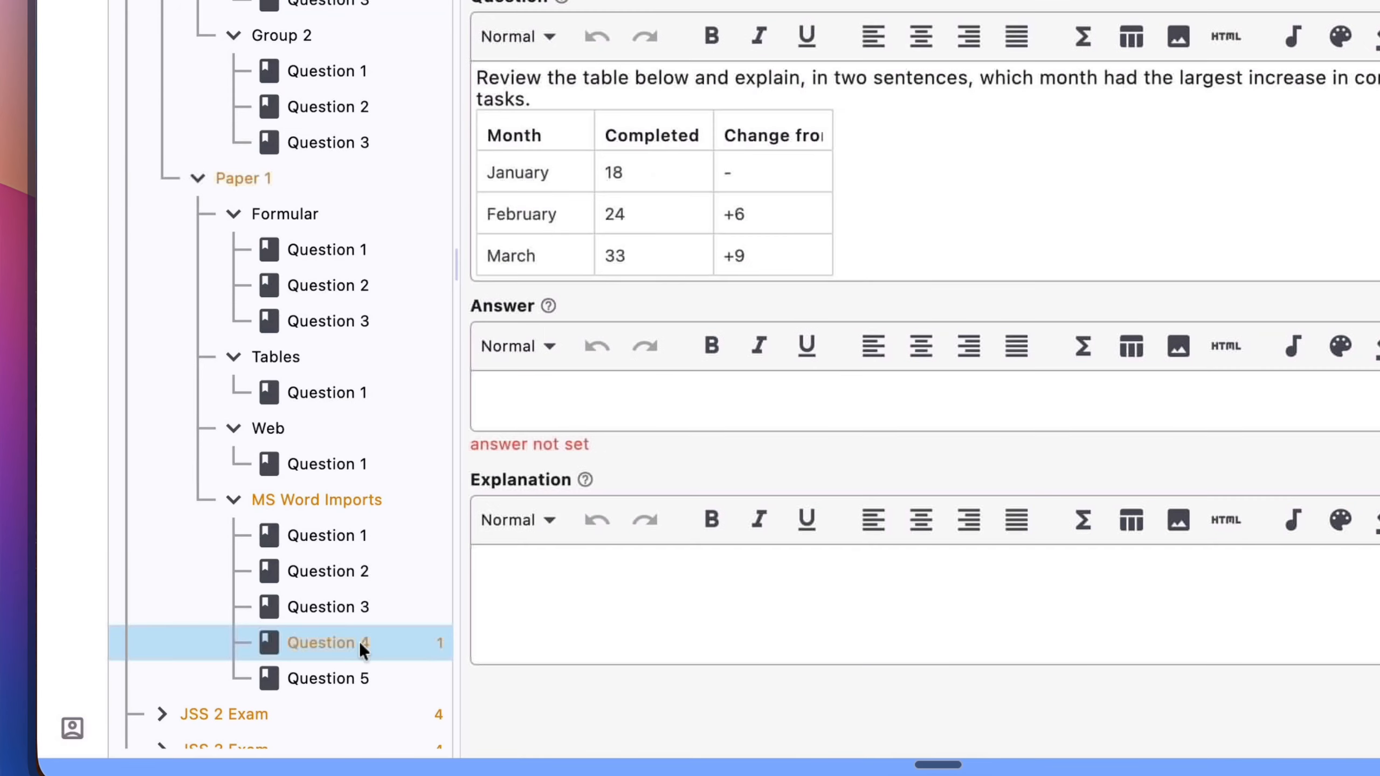
pyautogui.click(559, 394)
pyautogui.write('a')
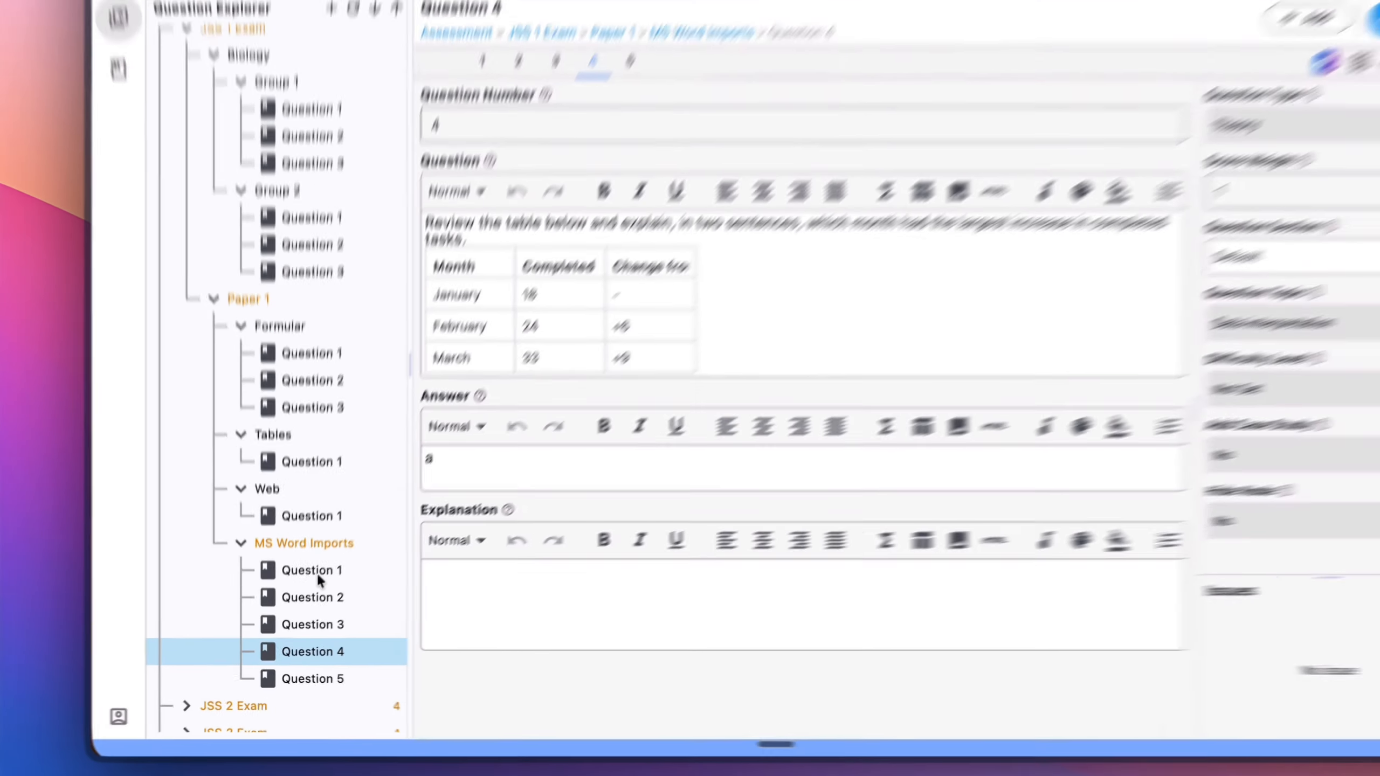
# Collapse Paper 1 and Biology under JSS 1 Exam in the question tree
pyautogui.scroll(3, 330, 509)
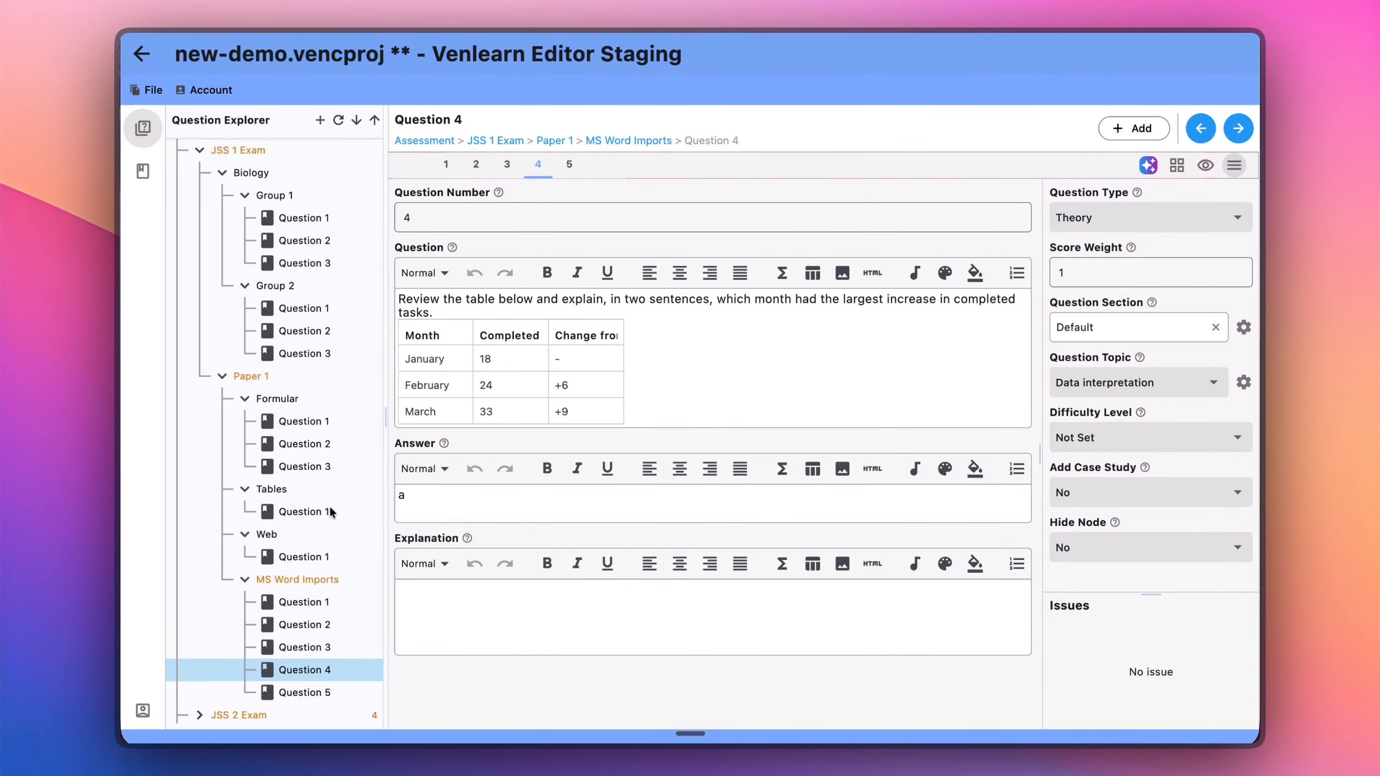
pyautogui.scroll(-2, 329, 511)
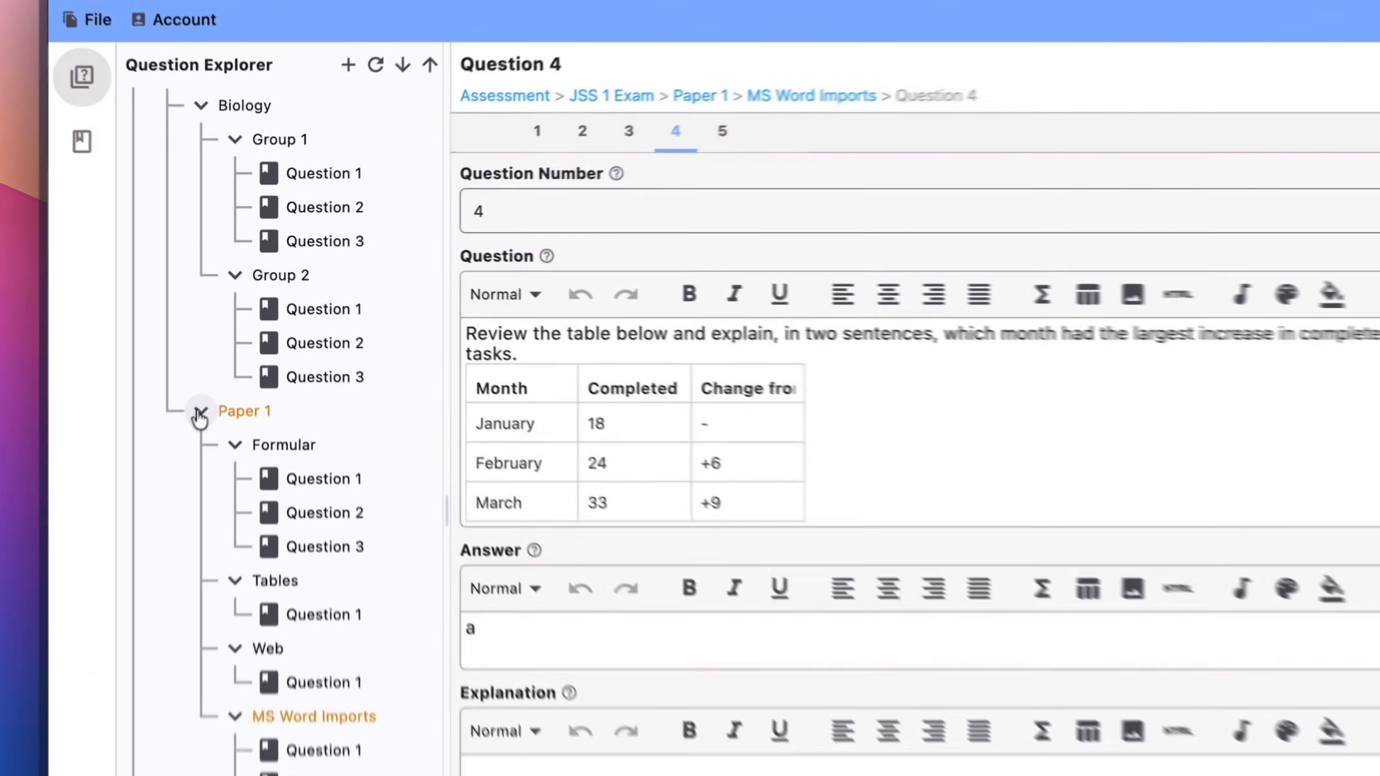
pyautogui.click(222, 350)
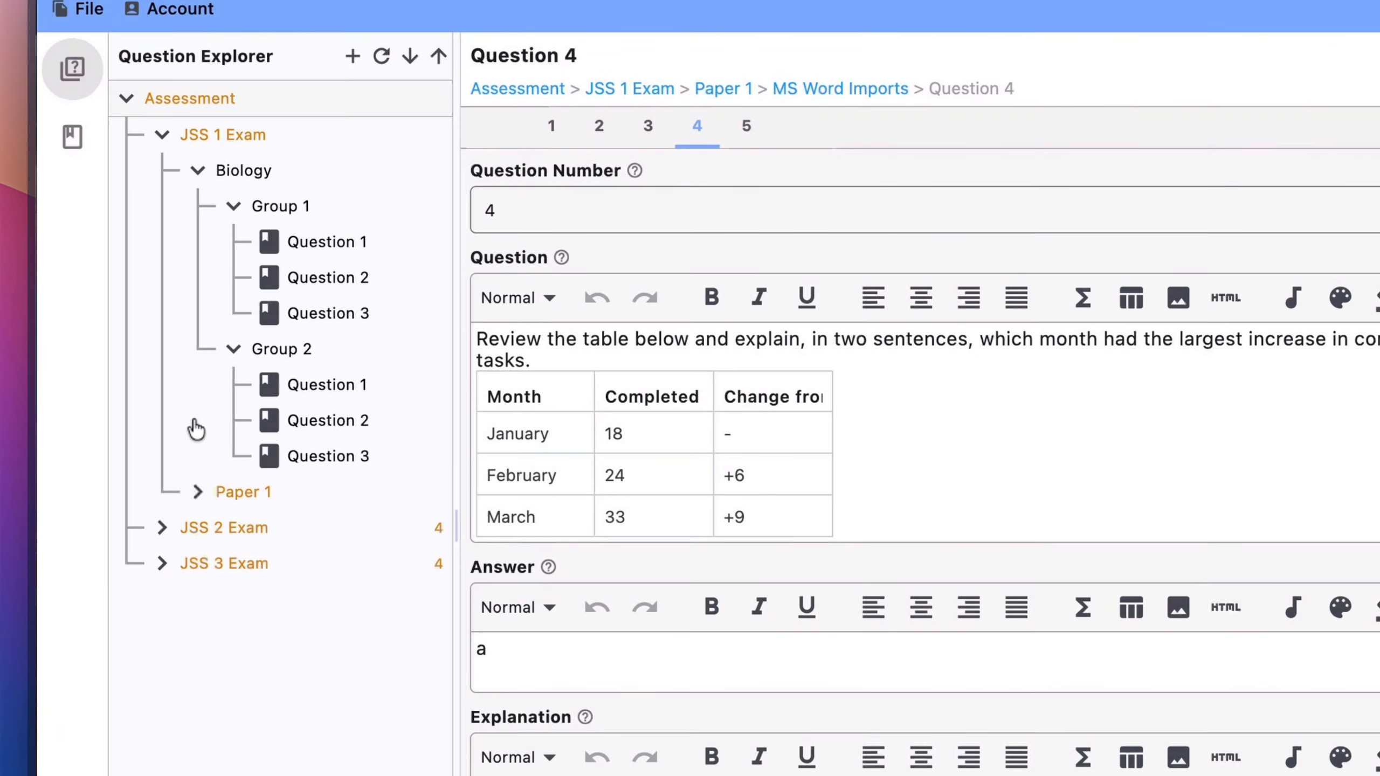
pyautogui.click(197, 171)
# Open JSS 1 Exam's settings and review the actions available for that assessment
pyautogui.rightClick(287, 142)
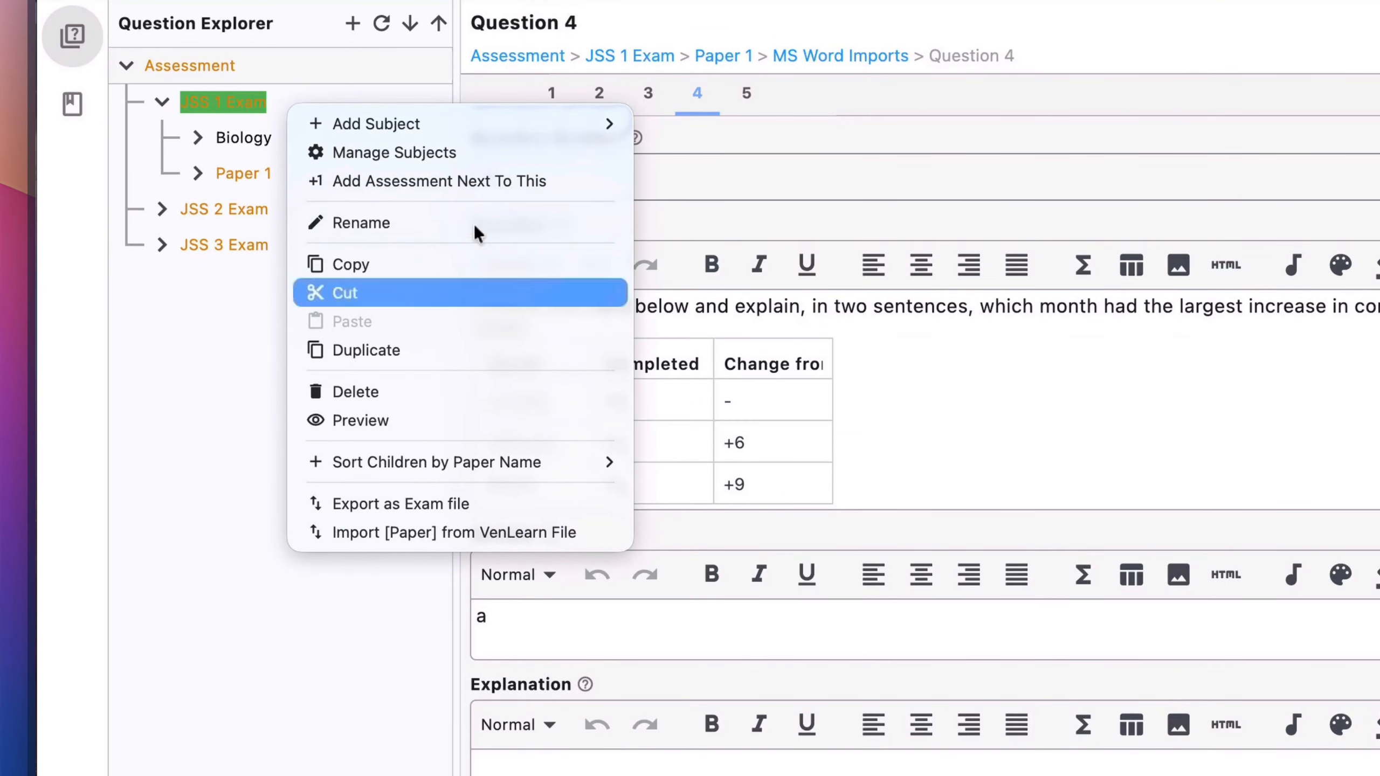
pyautogui.click(242, 453)
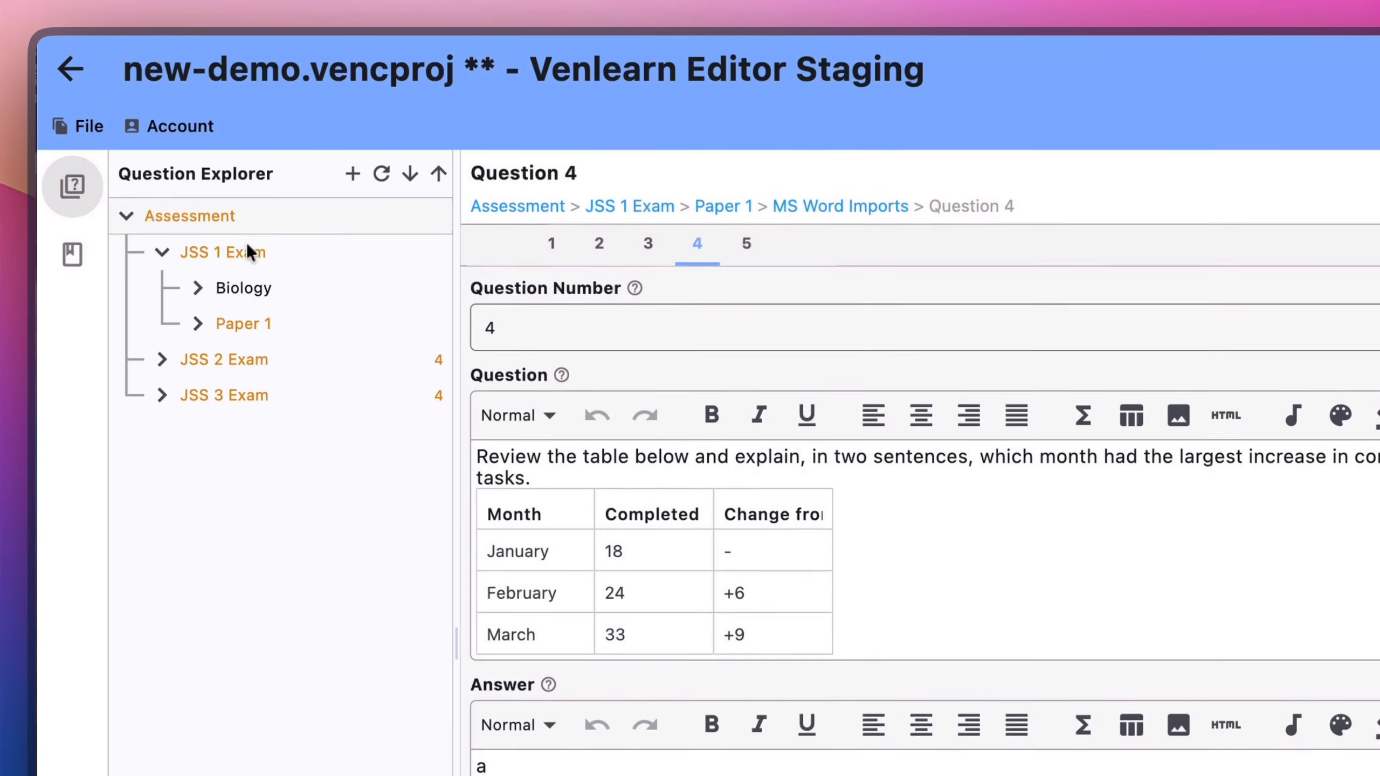
pyautogui.click(247, 102)
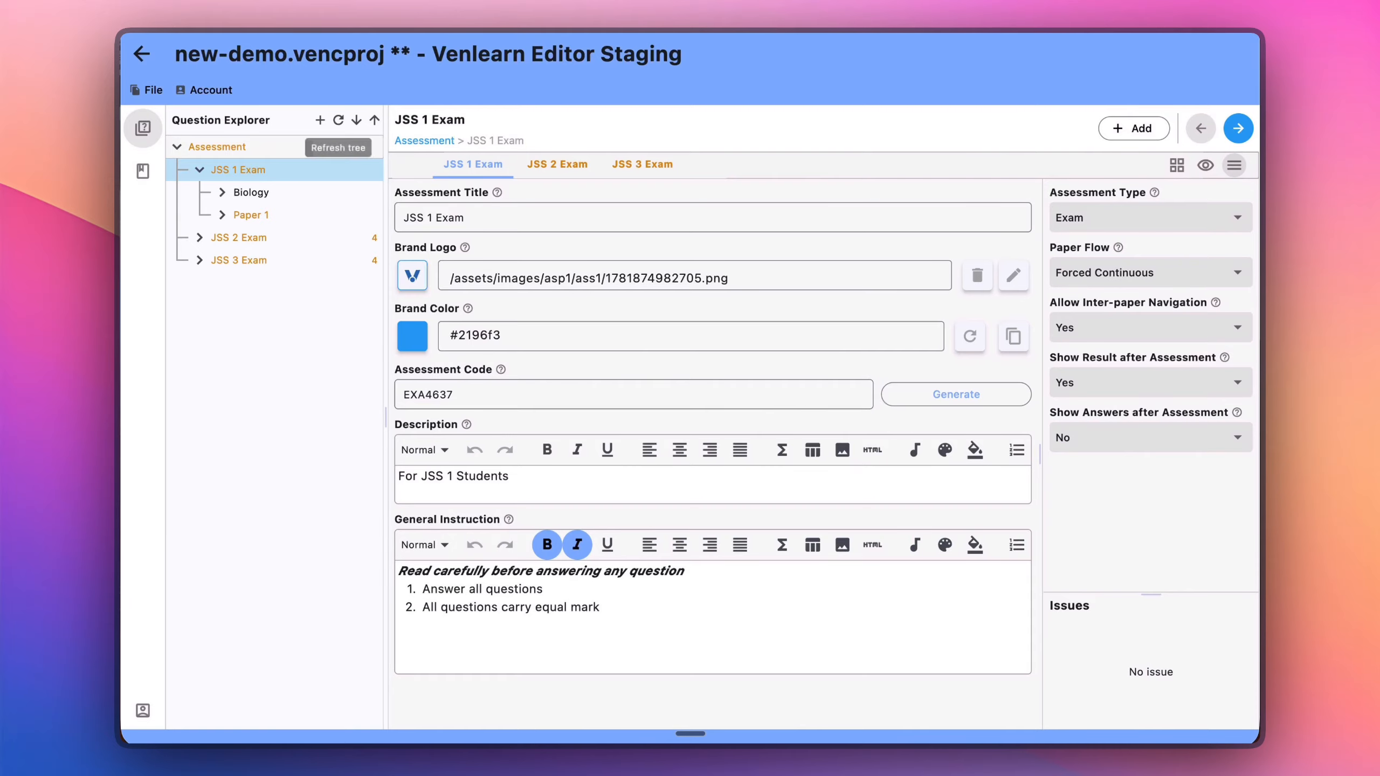
pyautogui.rightClick(278, 173)
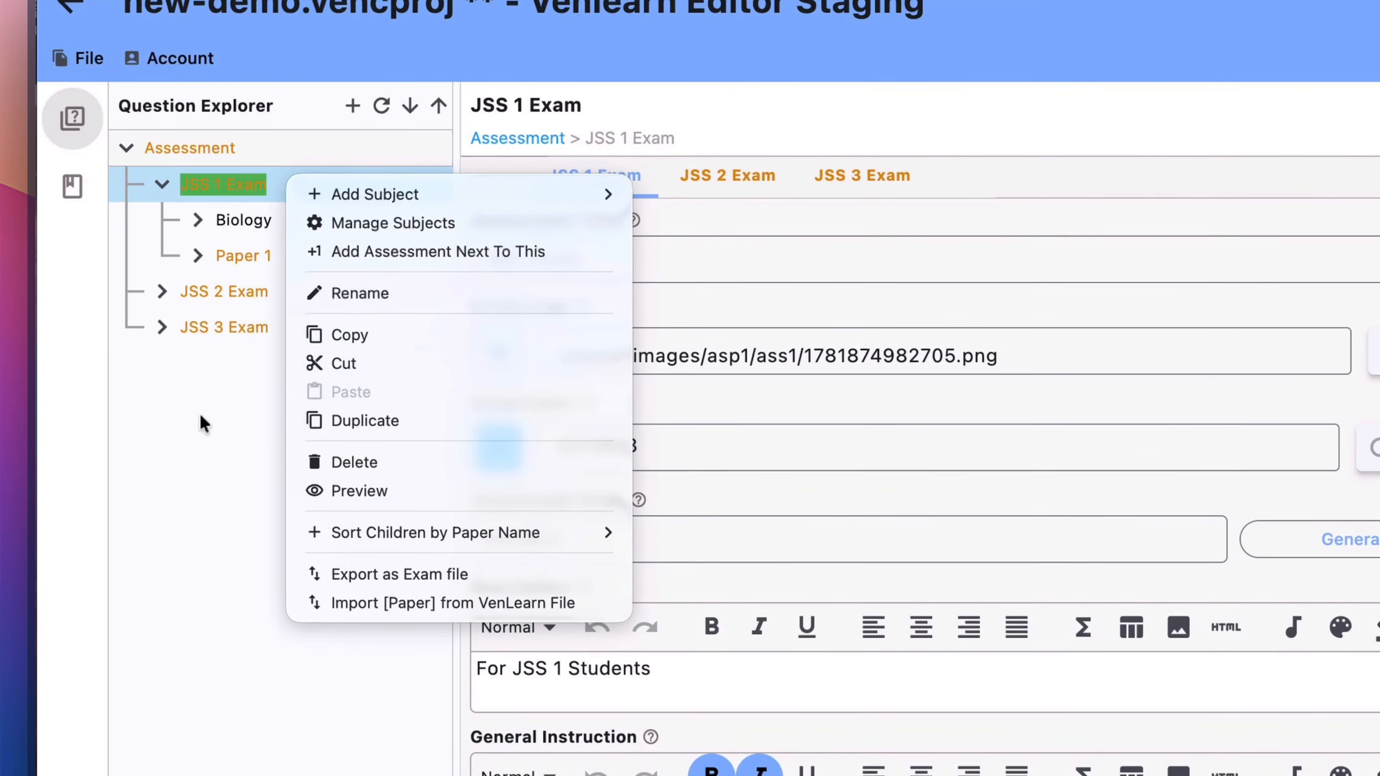
pyautogui.click(223, 389)
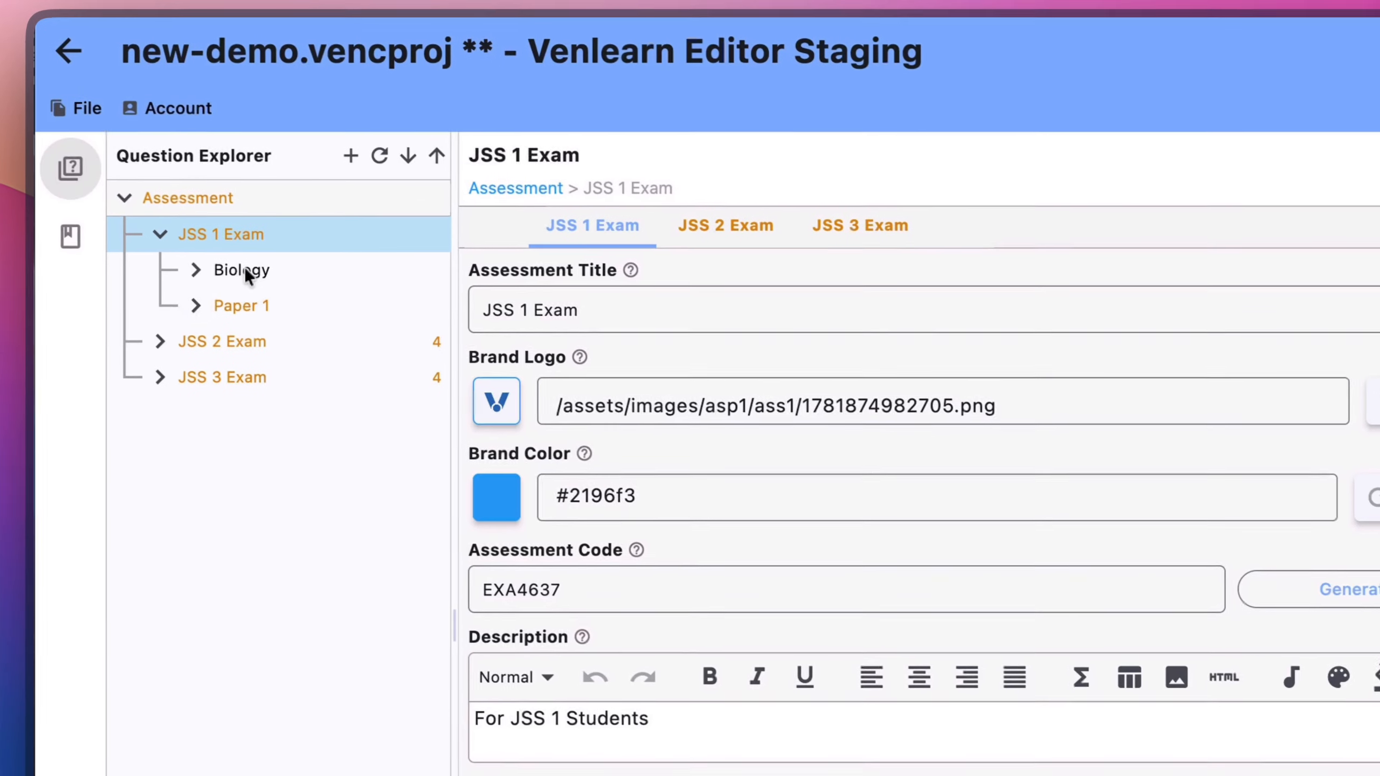
# Open the Biology paper of JSS 1 Exam
pyautogui.click(245, 270)
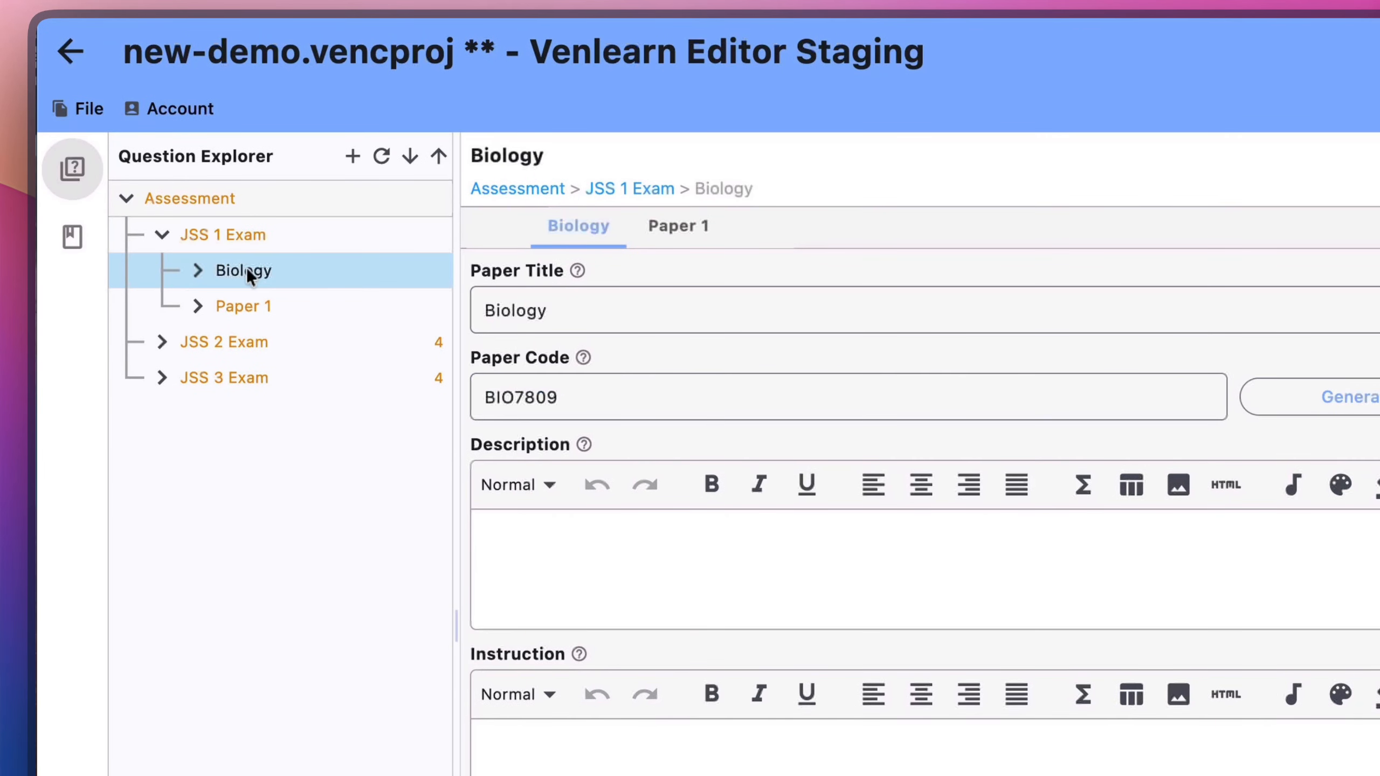